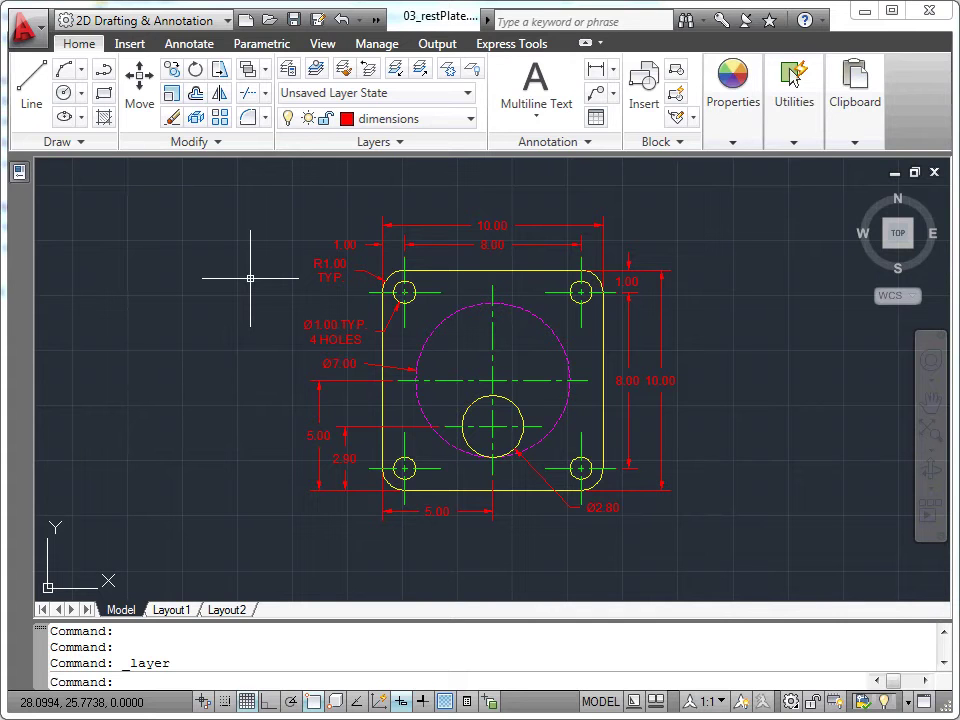
# - Create a new blank drawing from the acad.dwt template
pyautogui.click(246, 22)
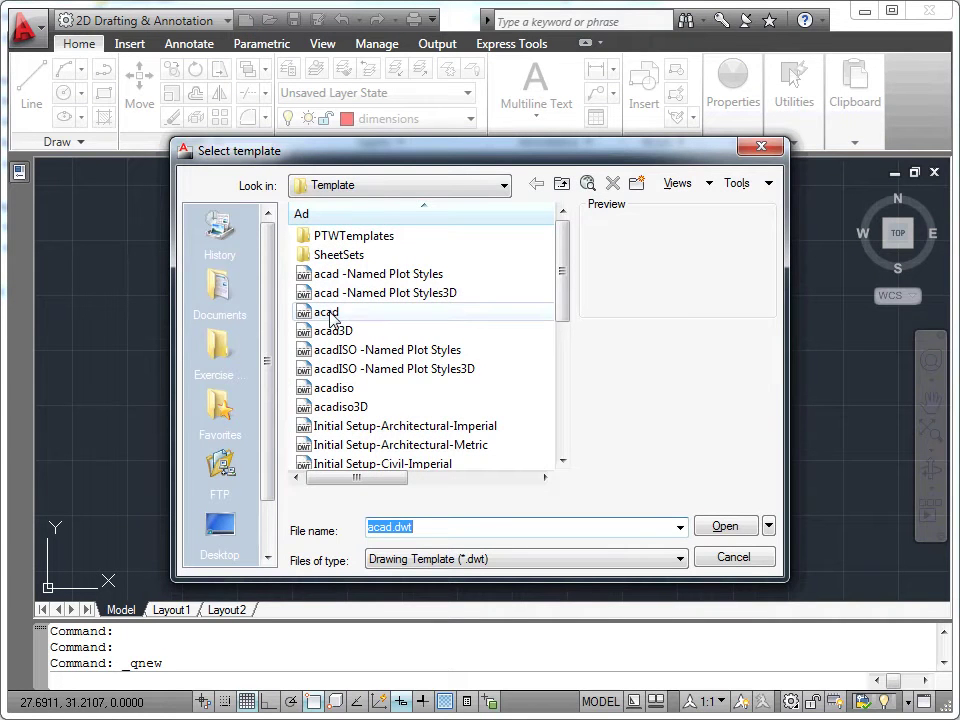
pyautogui.click(331, 314)
pyautogui.click(725, 527)
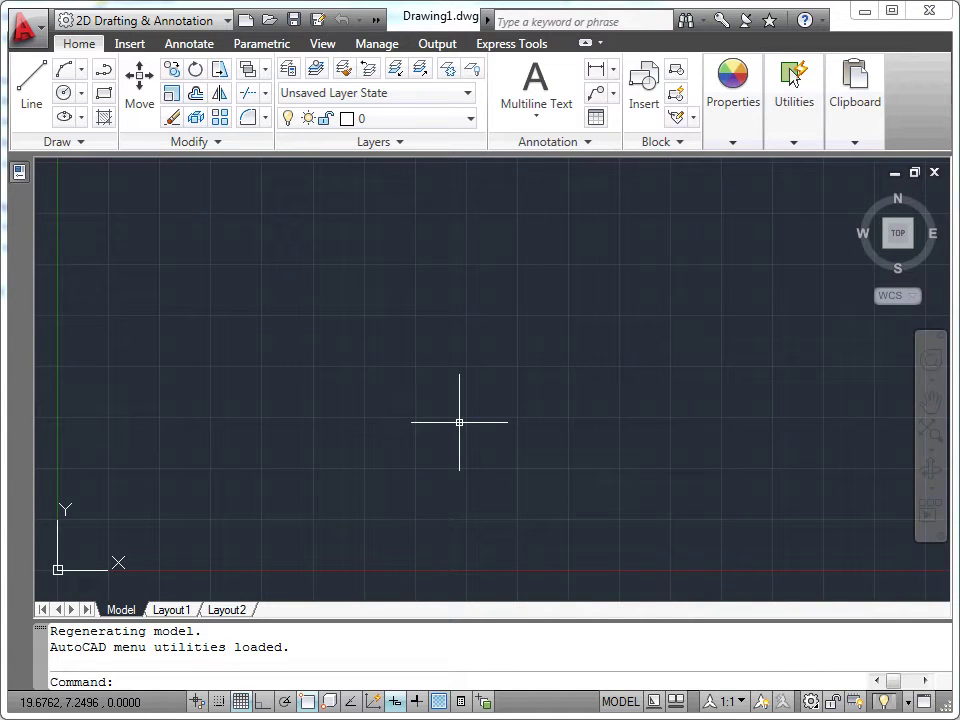
# - Tile Drawing1 and 03_restPlate.dwg vertically side by side, then return to the Home ribbon
pyautogui.click(323, 48)
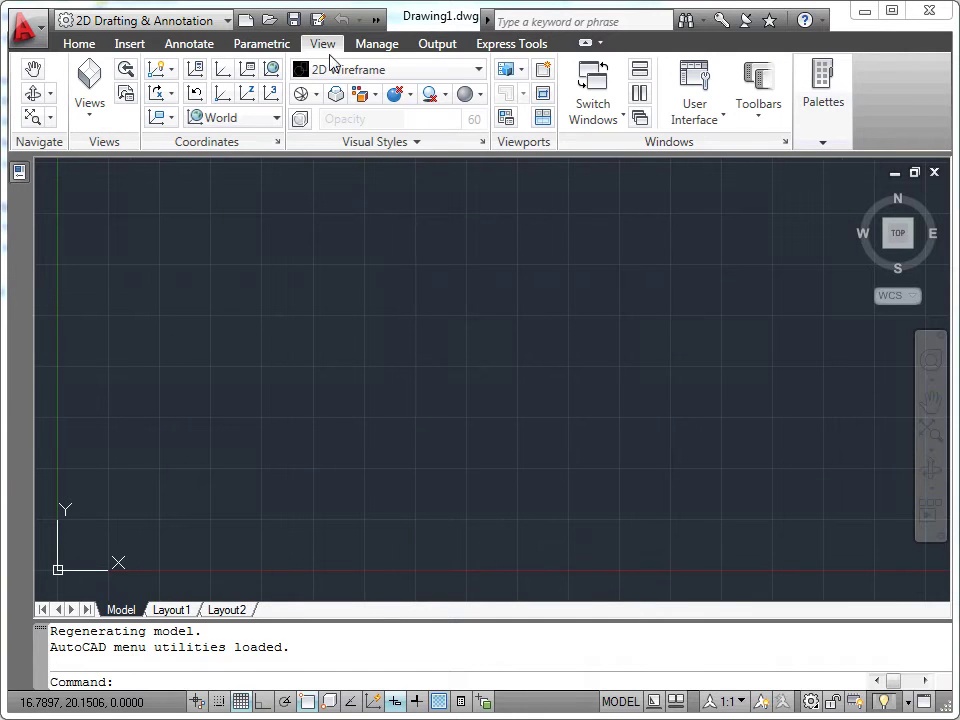
pyautogui.click(641, 94)
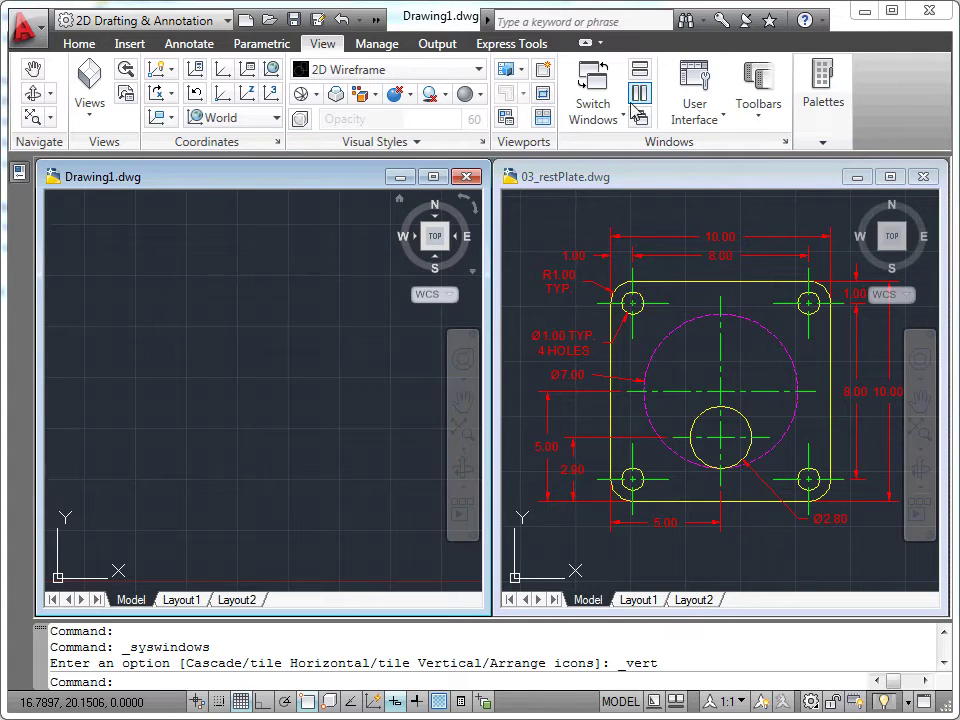
pyautogui.click(549, 219)
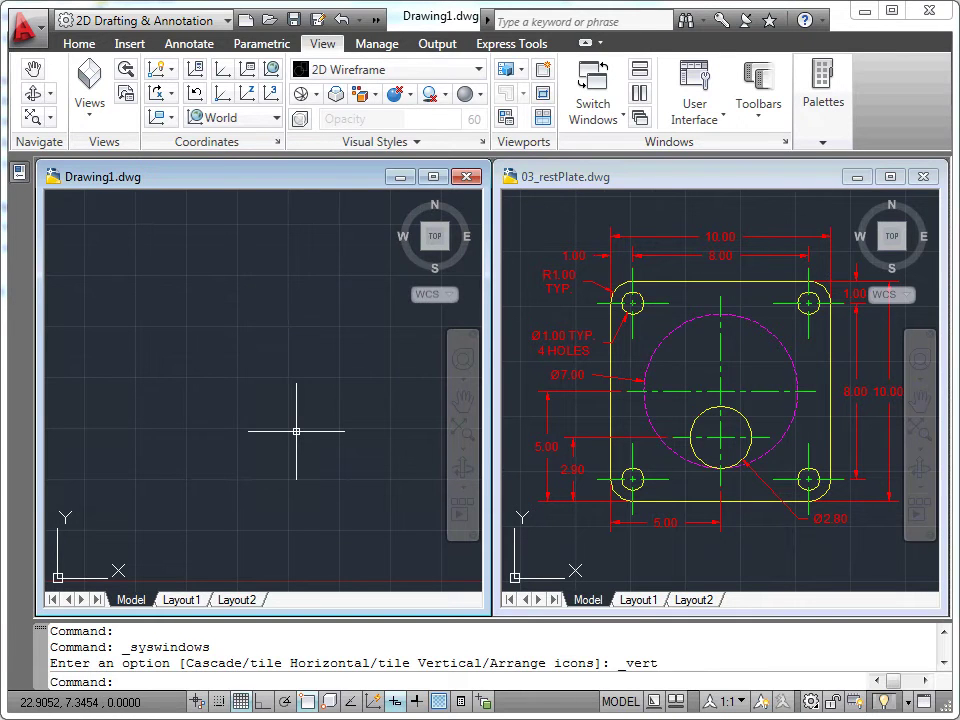
pyautogui.click(86, 47)
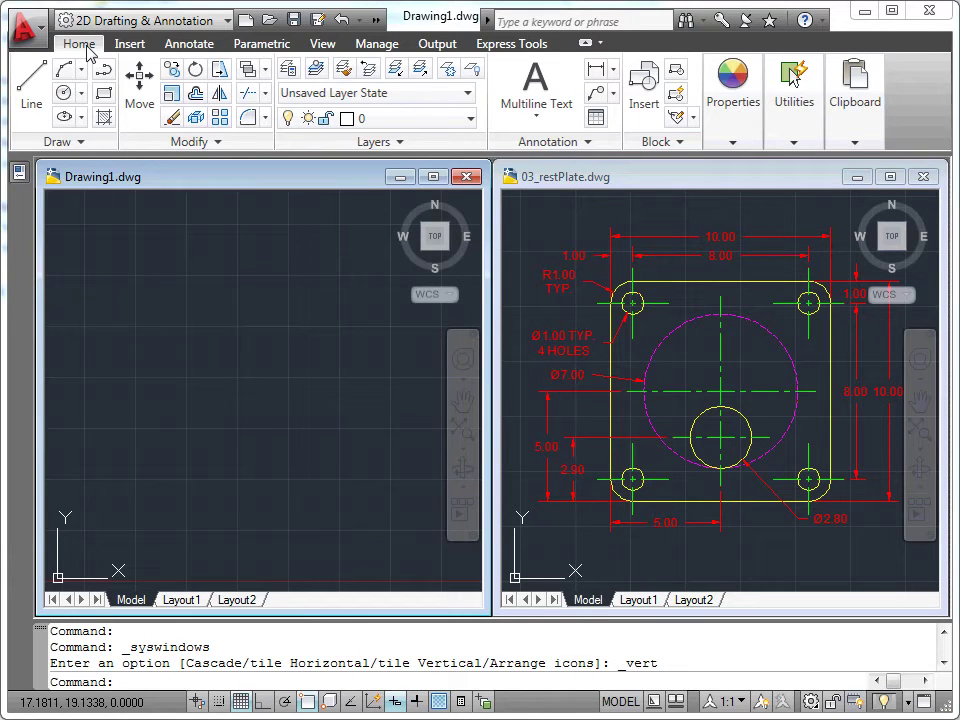
# - In Layer Properties, create a yellow layer named 'part' and add another new layer
pyautogui.click(289, 72)
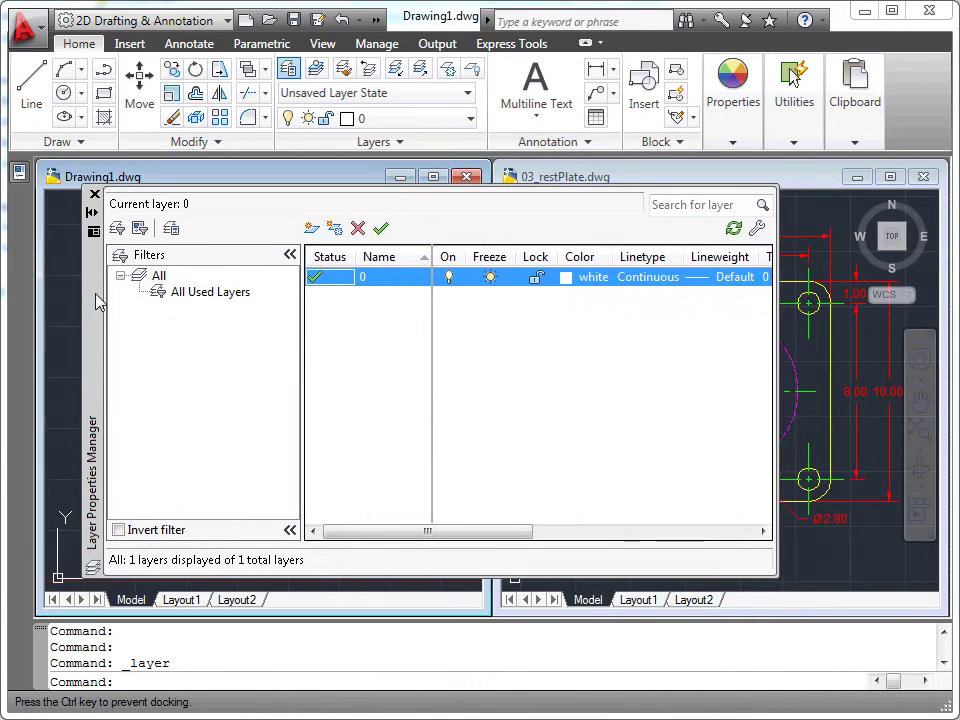
pyautogui.moveTo(112, 293); pyautogui.dragTo(95, 294)
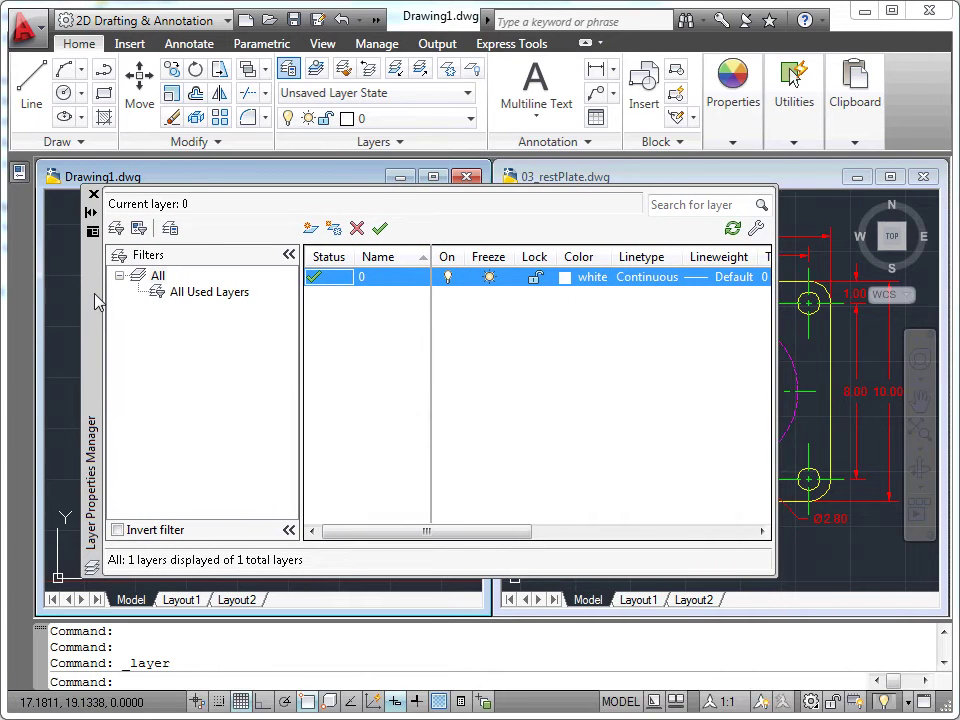
pyautogui.click(311, 229)
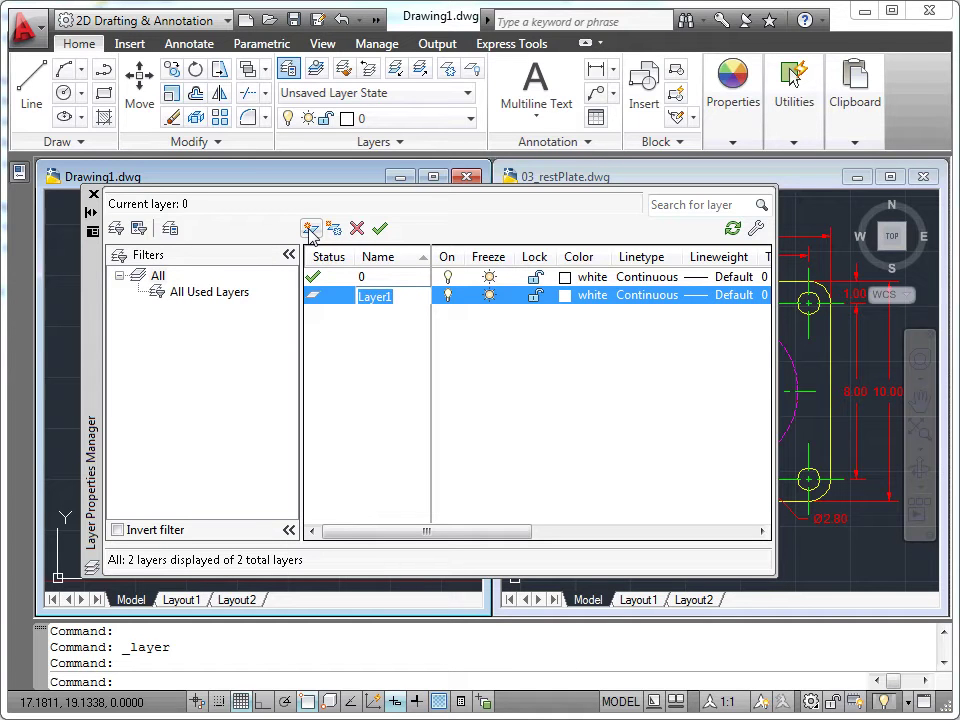
pyautogui.write('part')
pyautogui.press('Return')
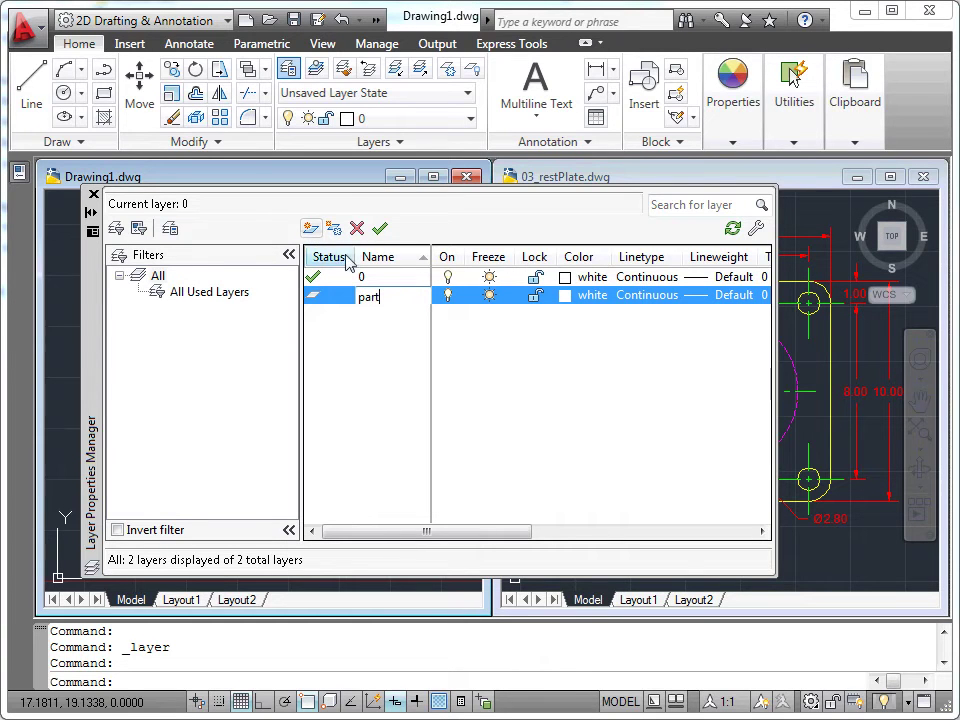
pyautogui.click(566, 295)
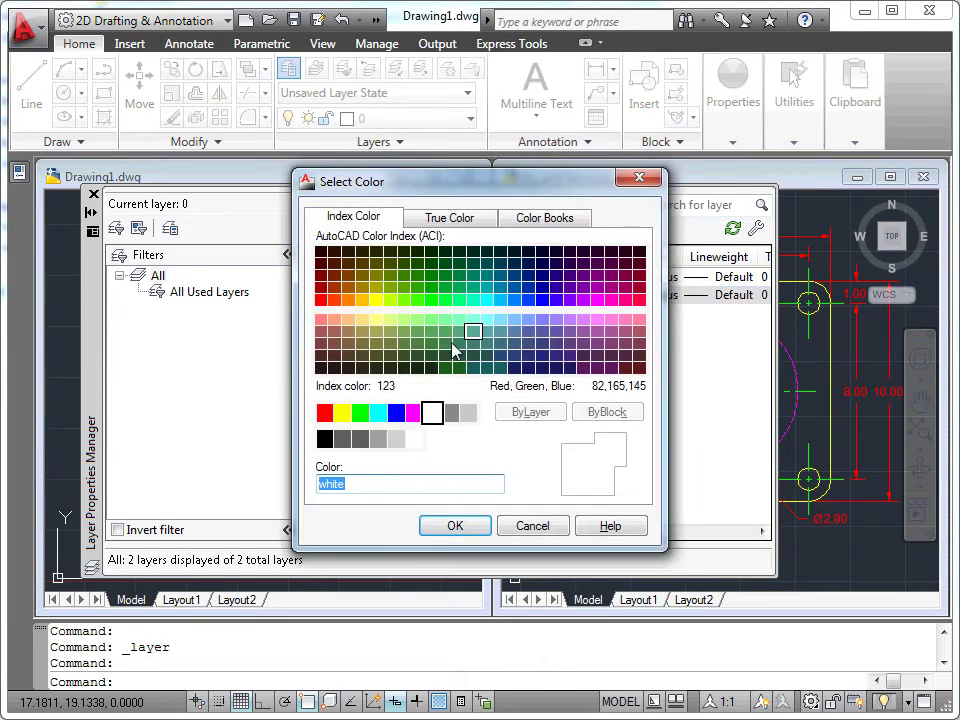
pyautogui.click(344, 412)
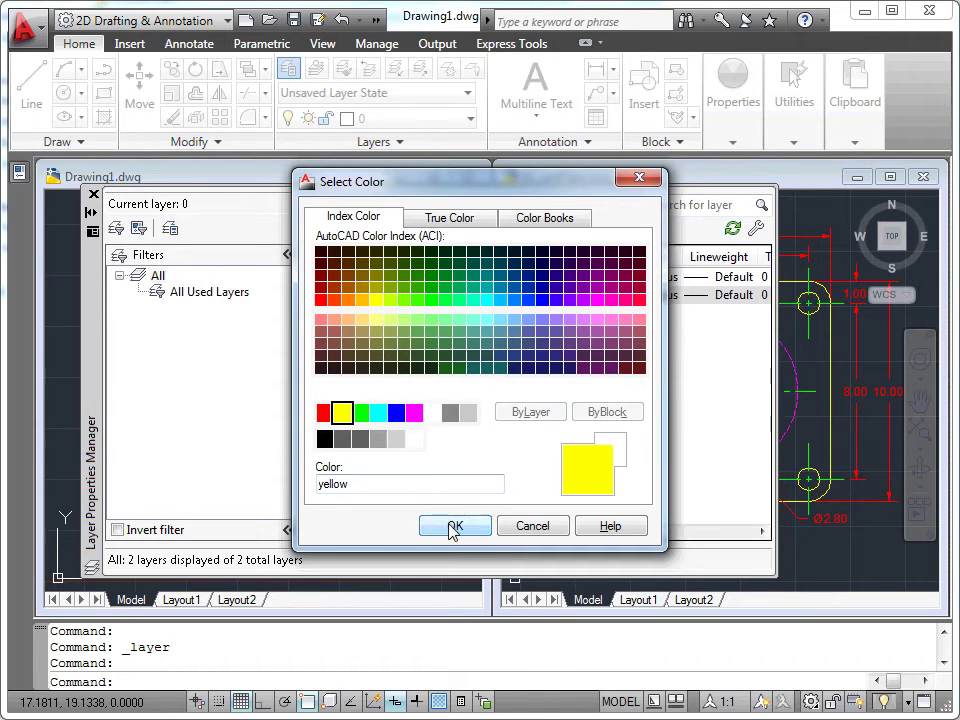
pyautogui.click(453, 528)
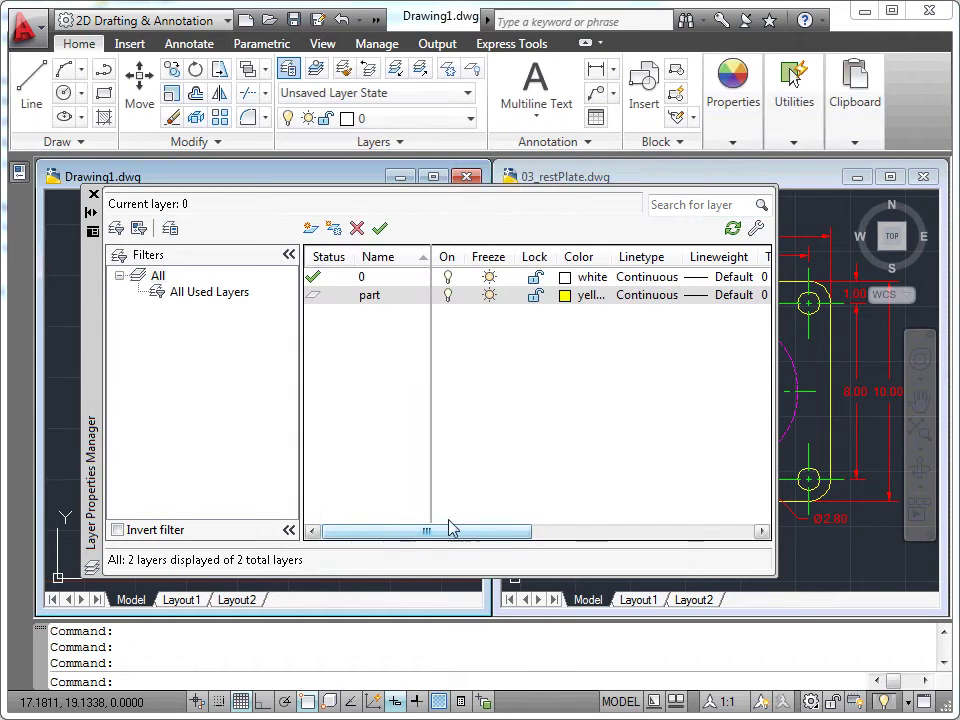
pyautogui.click(312, 229)
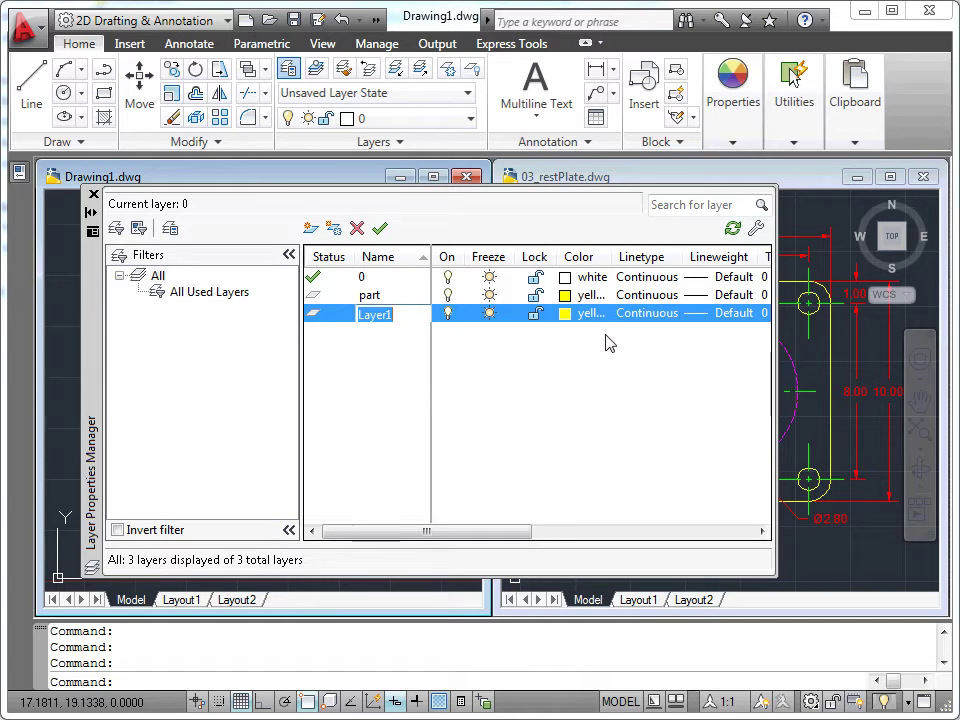
# - Name the new layer 'hidden lines' and color it magenta
pyautogui.write('hidden lines')
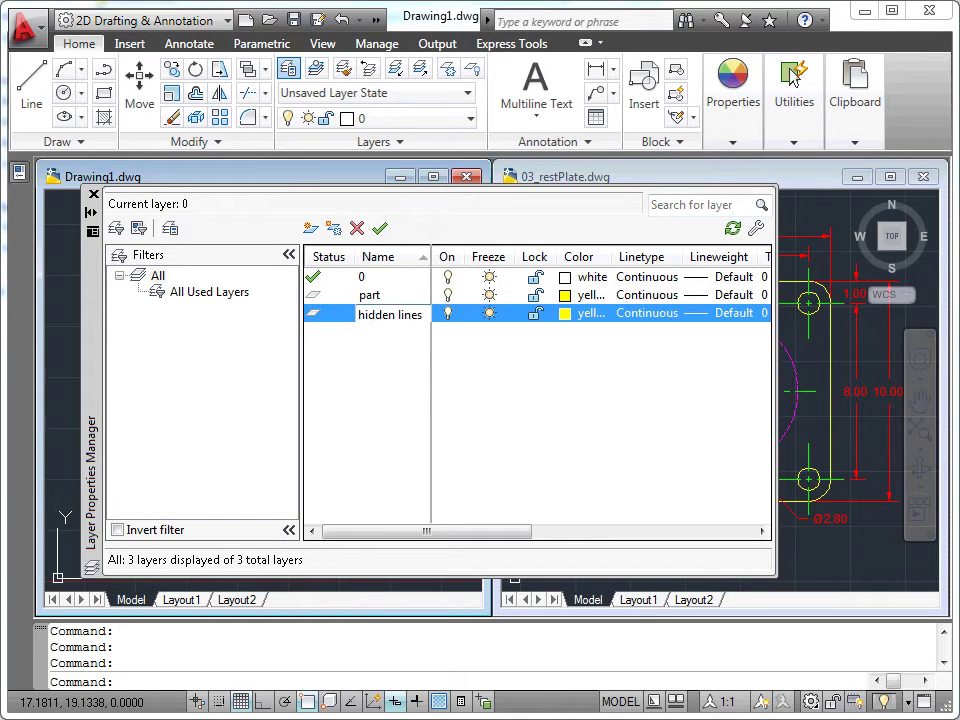
pyautogui.click(566, 322)
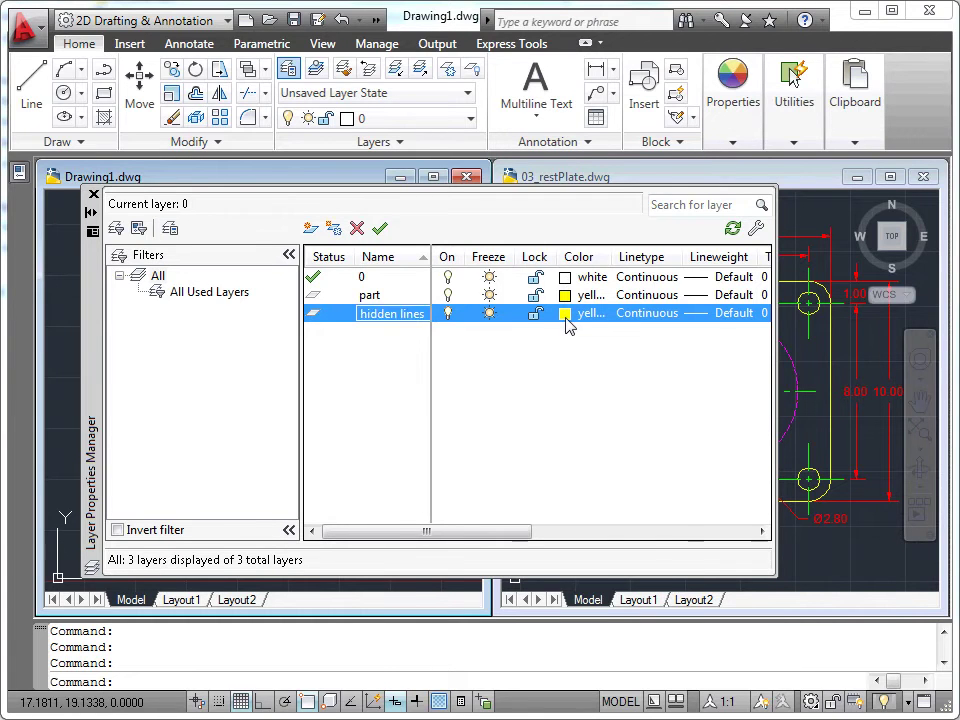
pyautogui.click(566, 322)
pyautogui.click(414, 412)
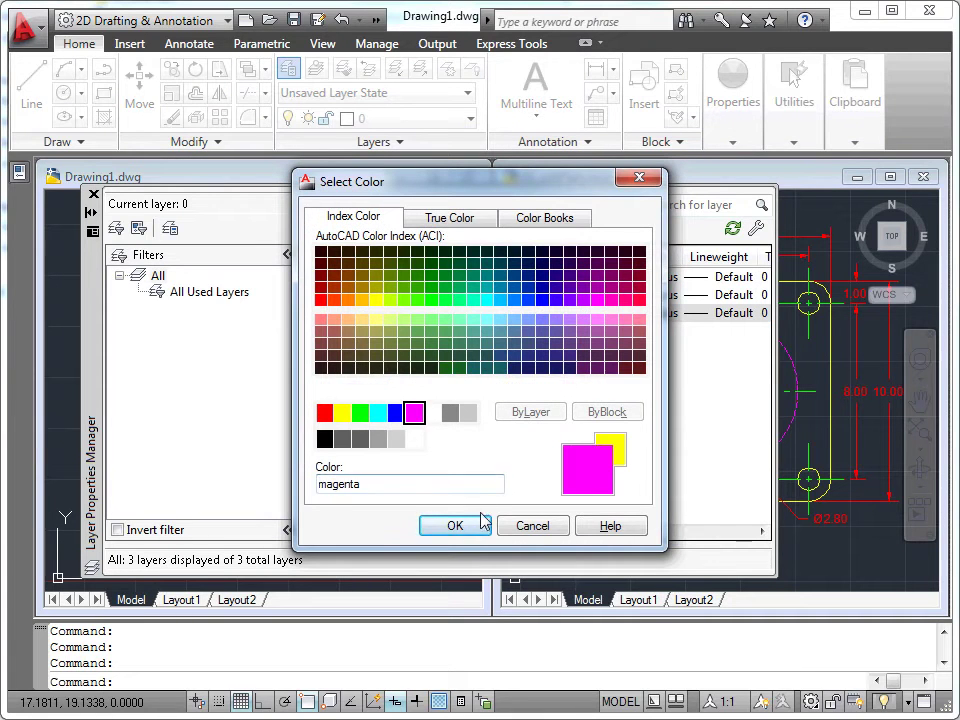
pyautogui.click(482, 520)
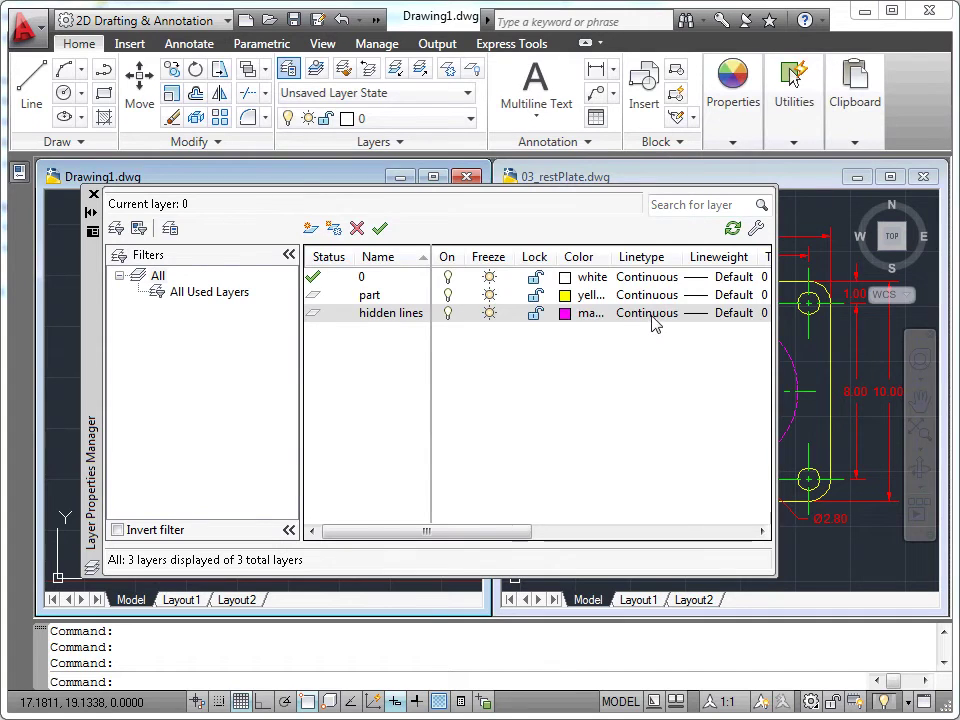
# - Load the HIDDEN linetype and assign it to the hidden lines layer
pyautogui.click(652, 322)
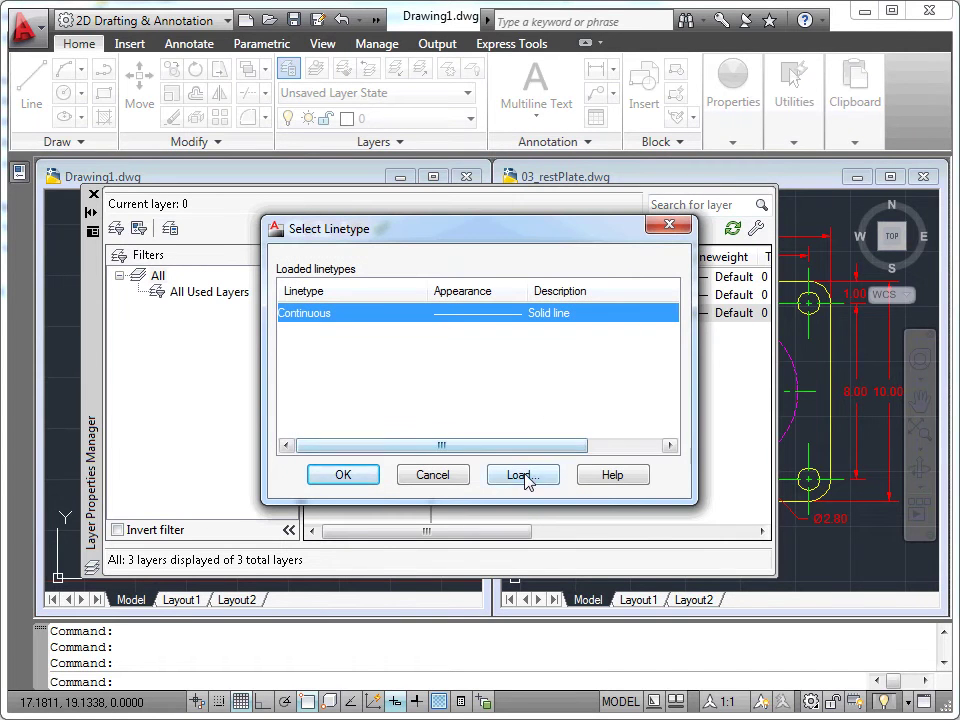
pyautogui.click(522, 476)
pyautogui.moveTo(671, 310); pyautogui.dragTo(671, 417)
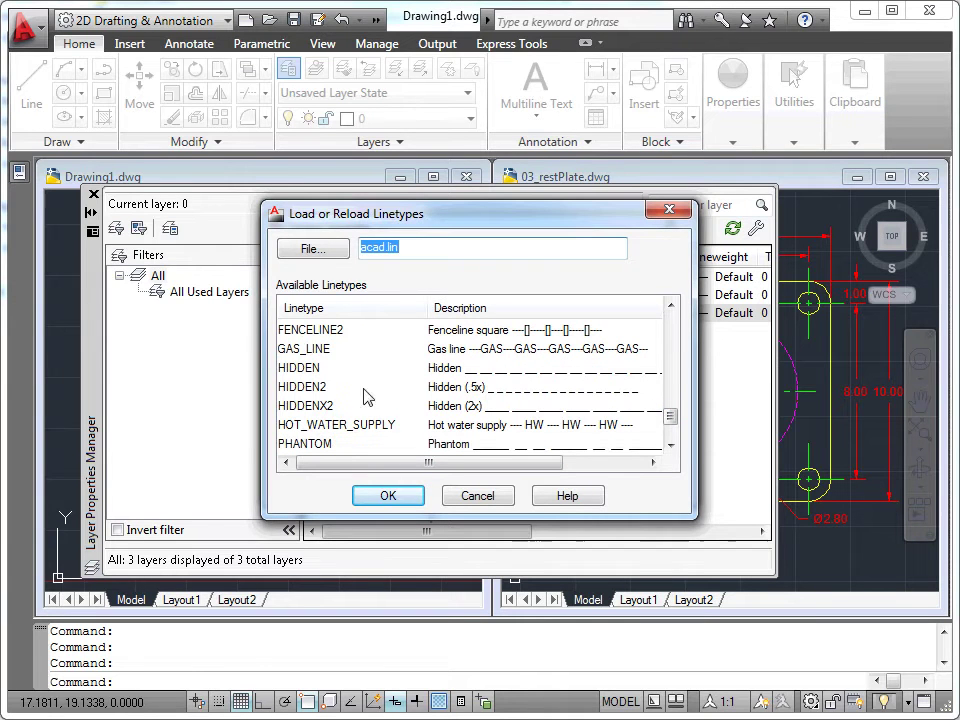
pyautogui.click(330, 368)
pyautogui.click(388, 496)
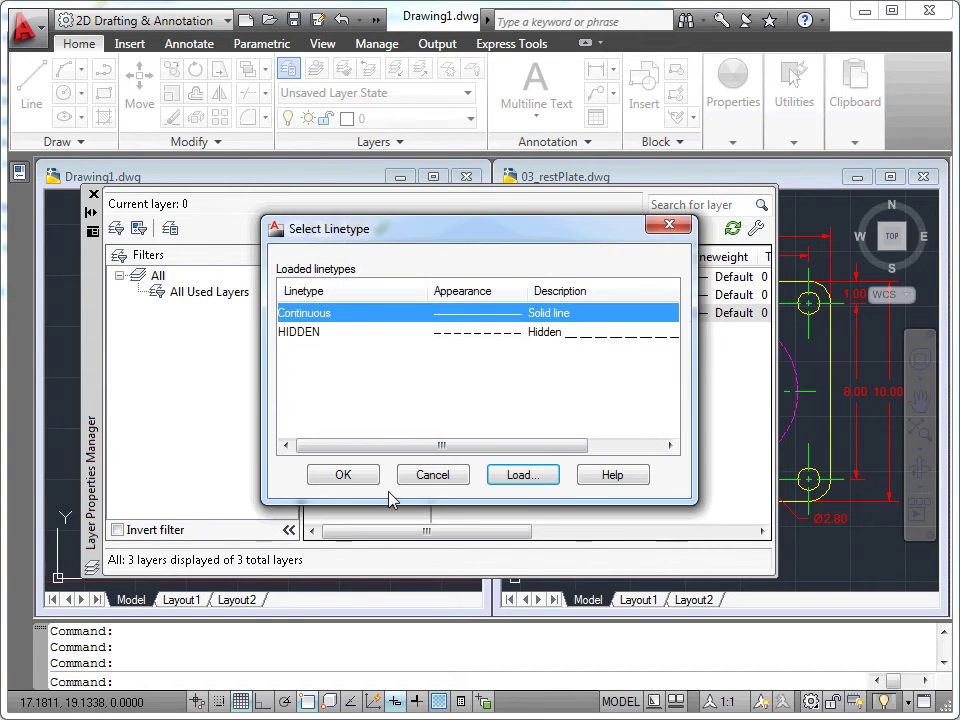
pyautogui.click(313, 339)
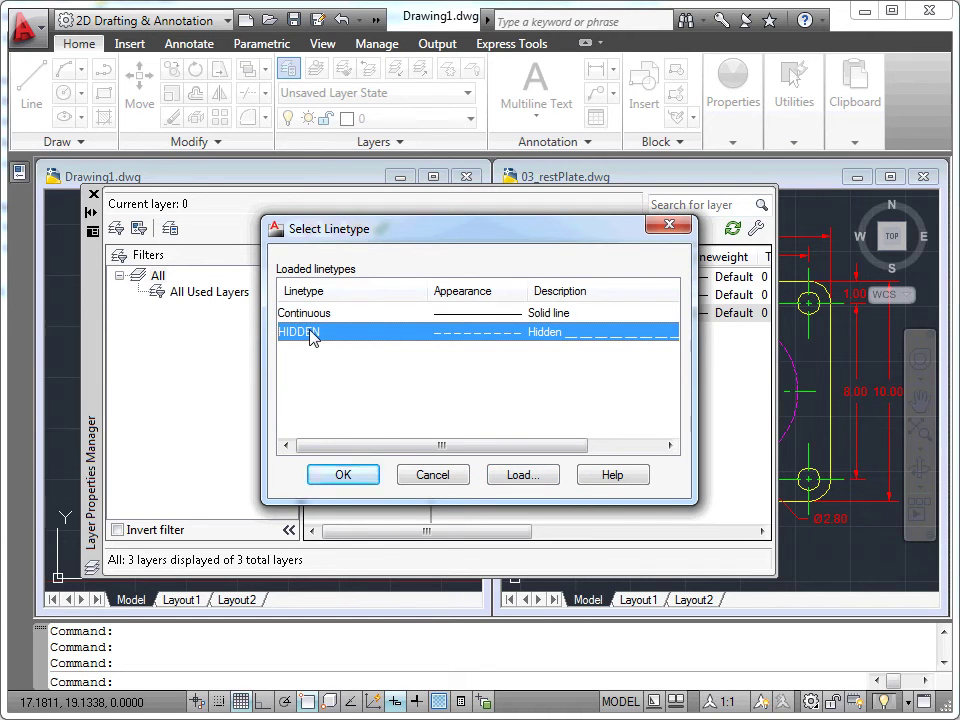
pyautogui.click(342, 475)
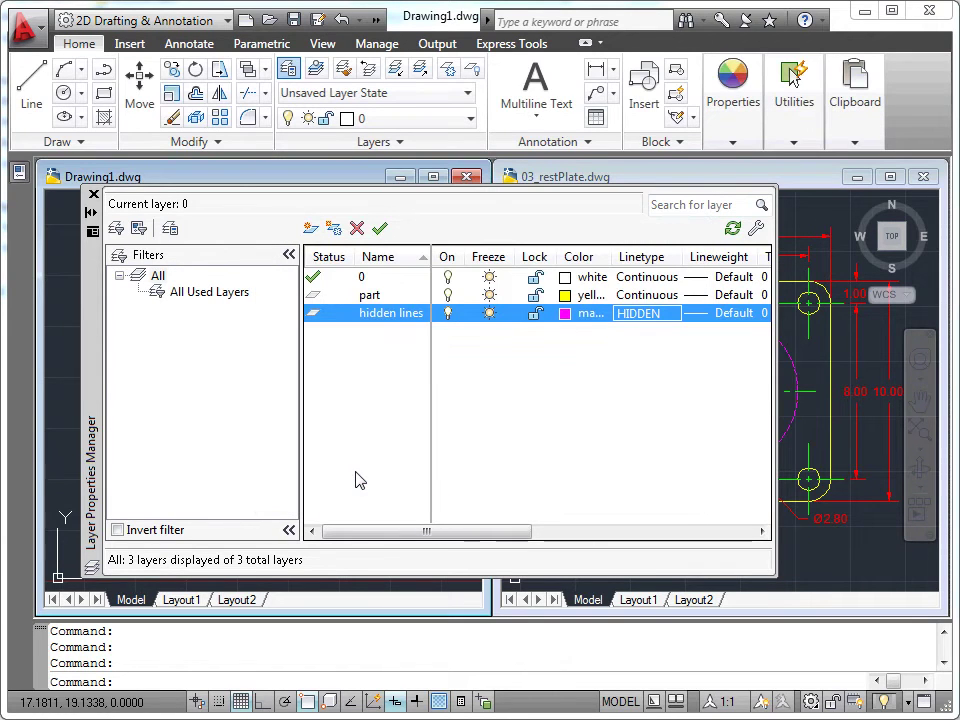
pyautogui.click(310, 232)
# - Name the new layer 'center lines' and color it green
pyautogui.write('center lines')
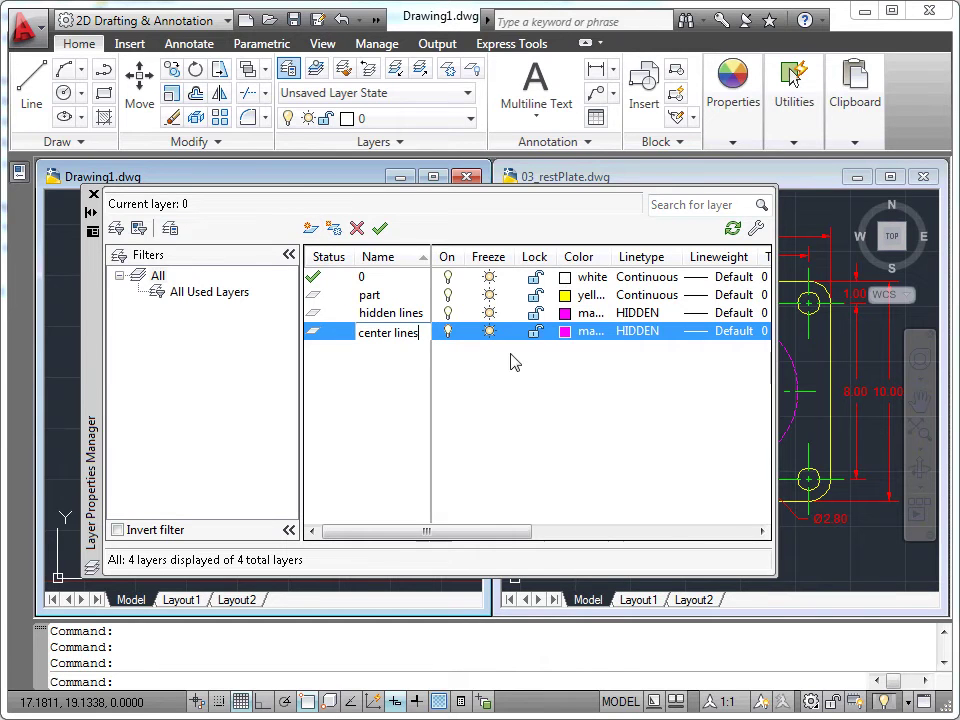
pyautogui.click(565, 333)
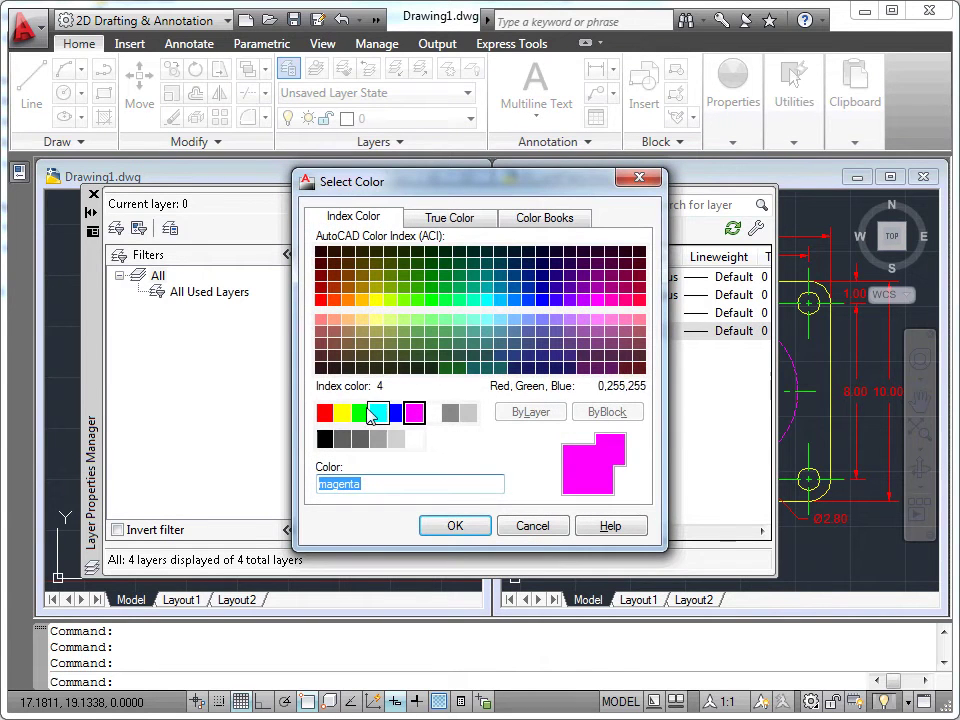
pyautogui.click(360, 412)
pyautogui.click(455, 527)
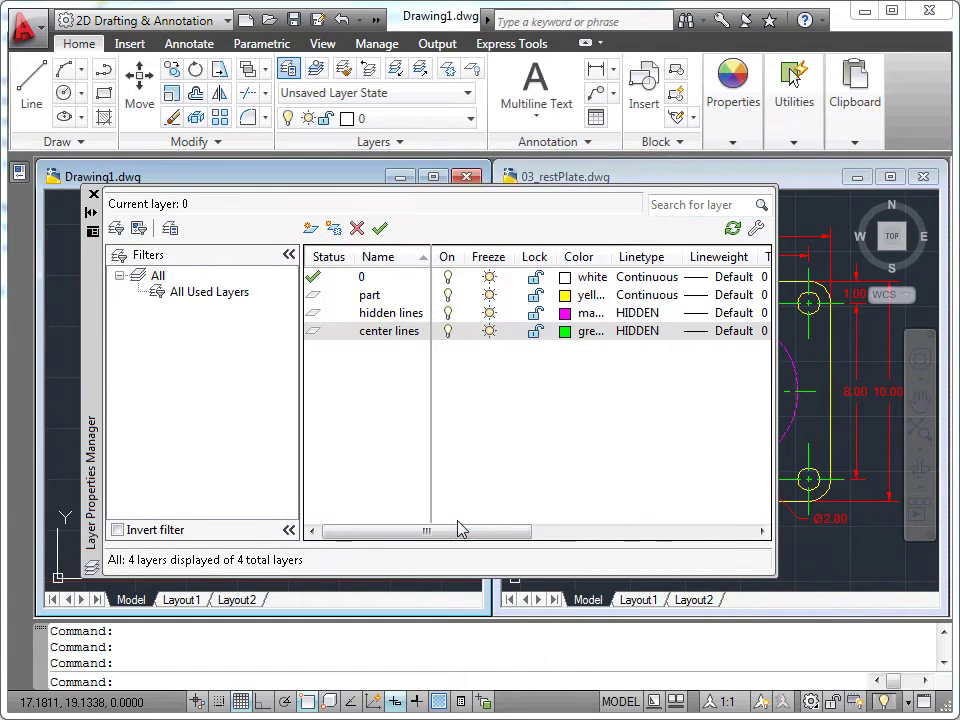
# - Load the CENTER linetype and assign it to the center lines layer
pyautogui.click(638, 336)
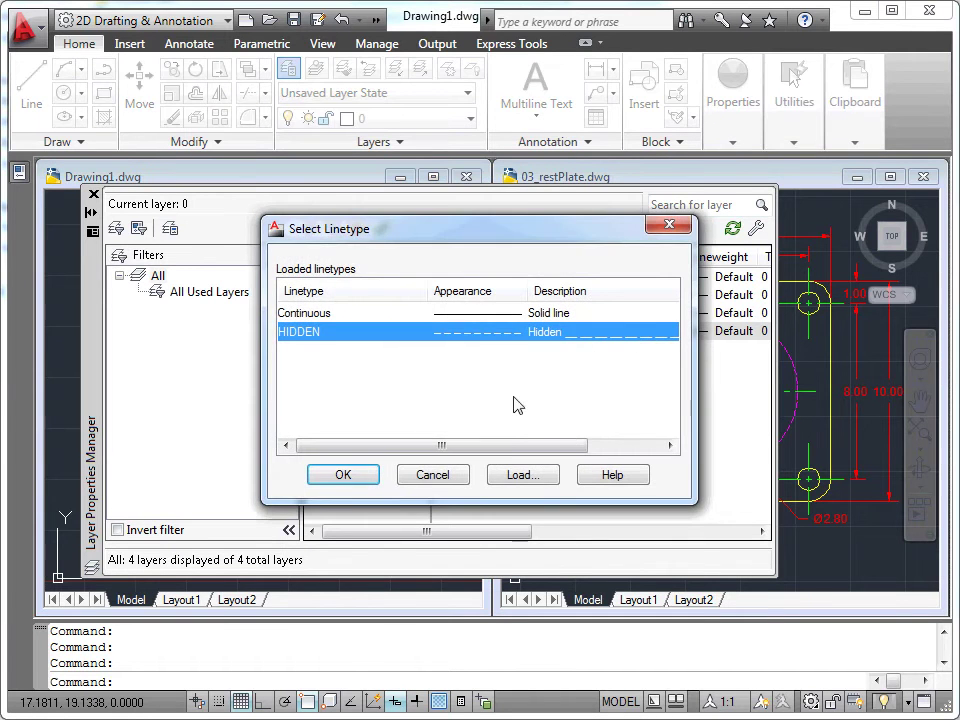
pyautogui.click(513, 474)
pyautogui.moveTo(670, 322); pyautogui.dragTo(670, 376)
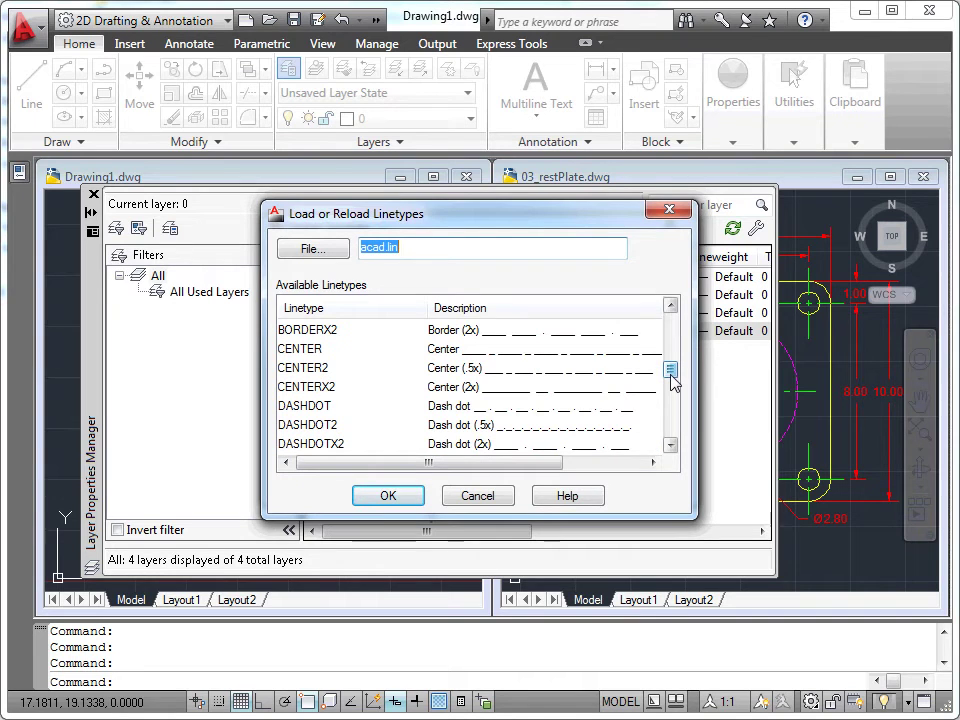
pyautogui.click(308, 350)
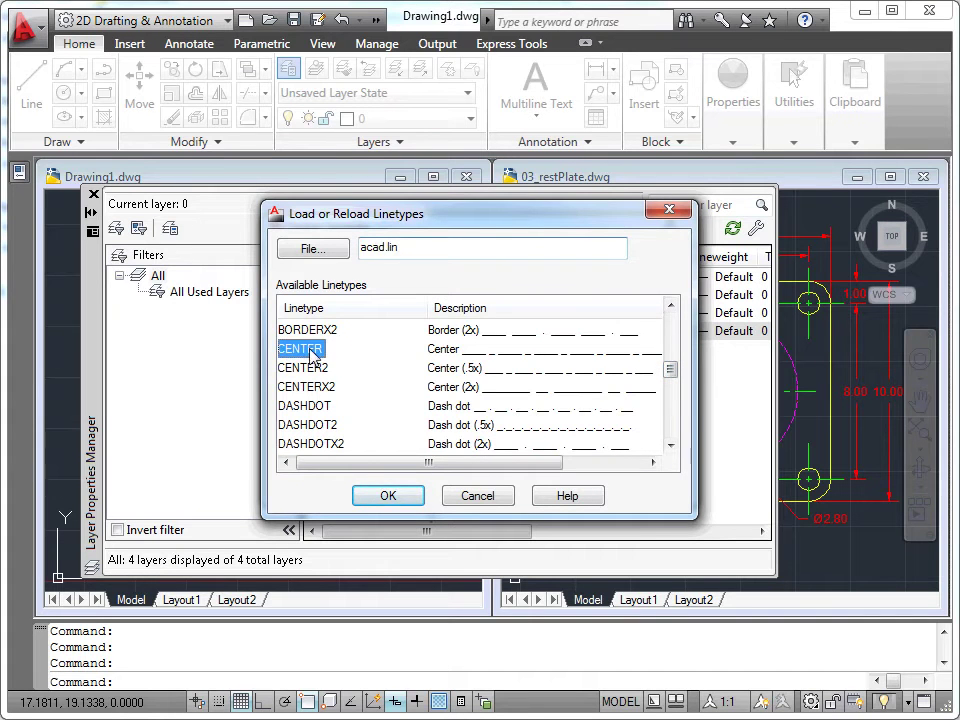
pyautogui.click(388, 496)
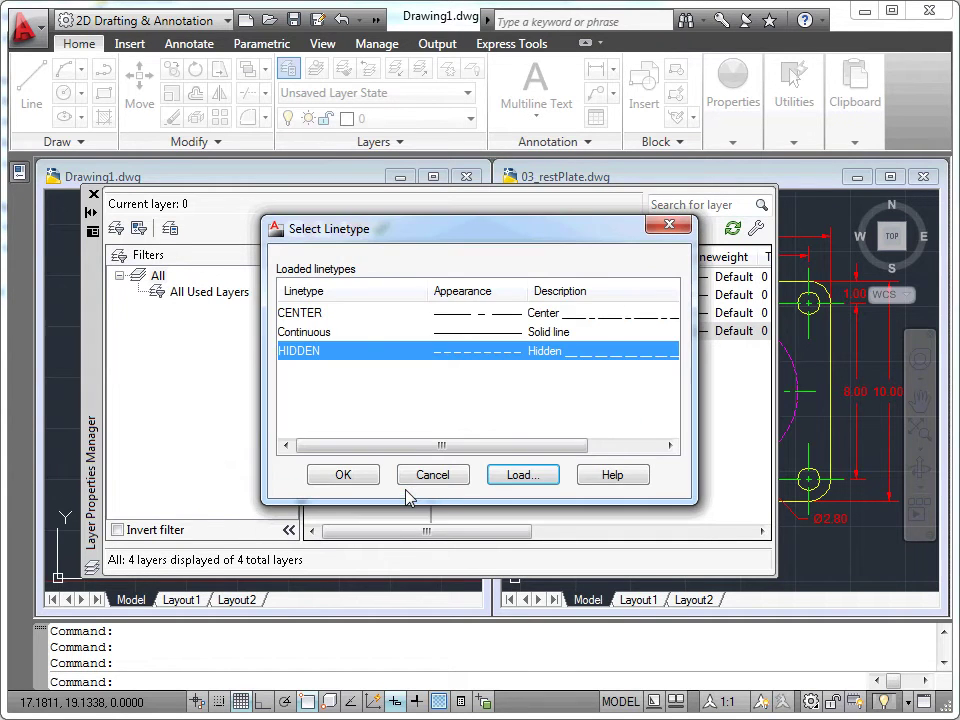
pyautogui.click(316, 313)
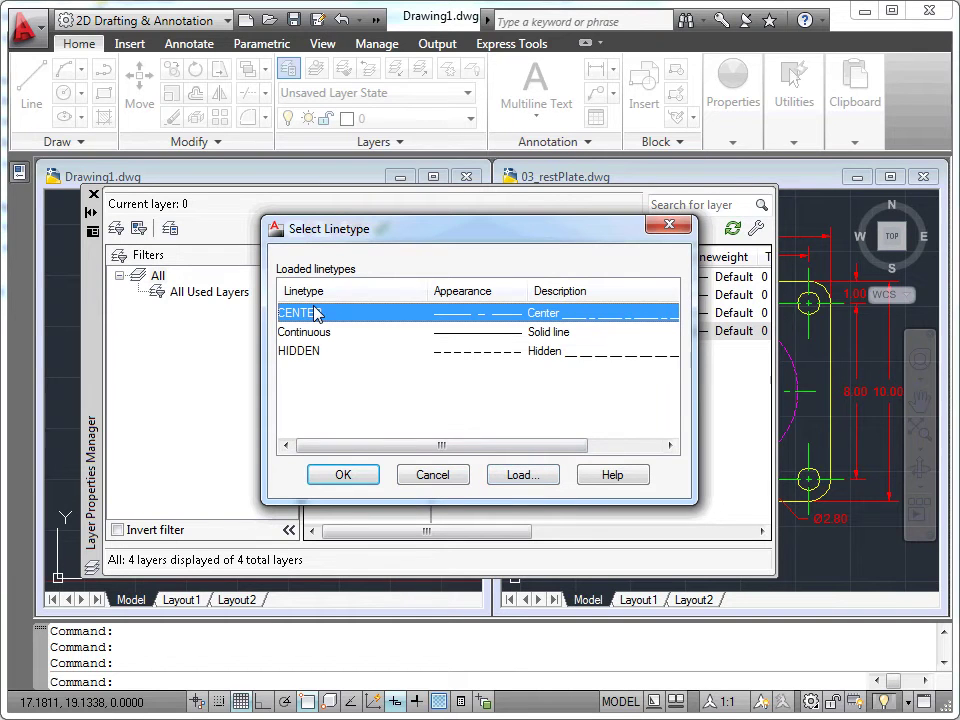
pyautogui.click(362, 476)
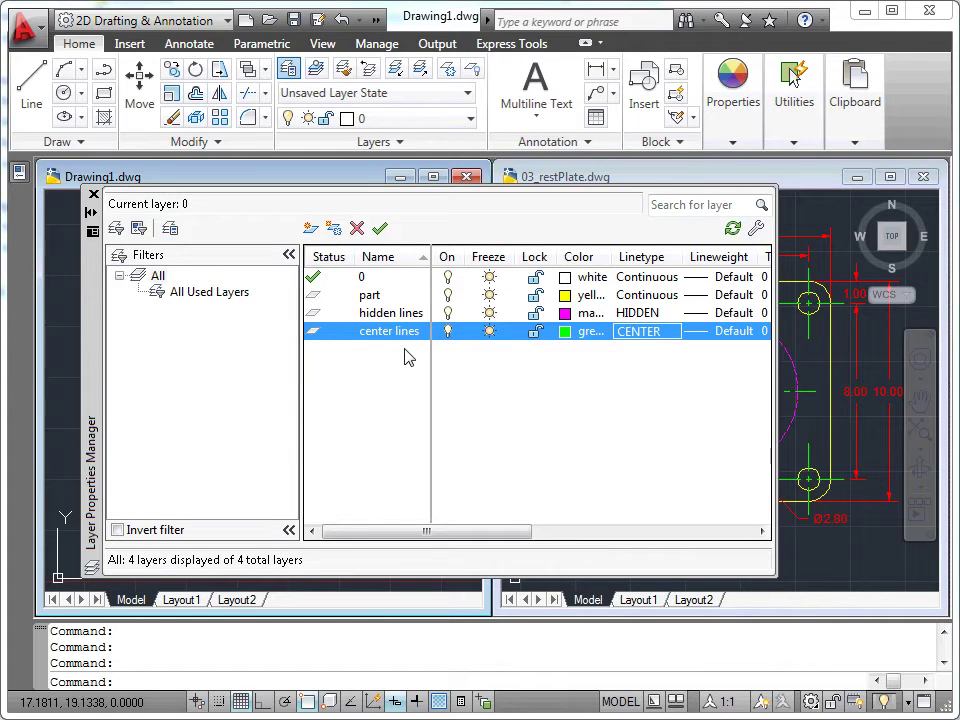
# - Make 'part' the current layer and anchor the Layer Properties palette to the left
pyautogui.click(369, 295)
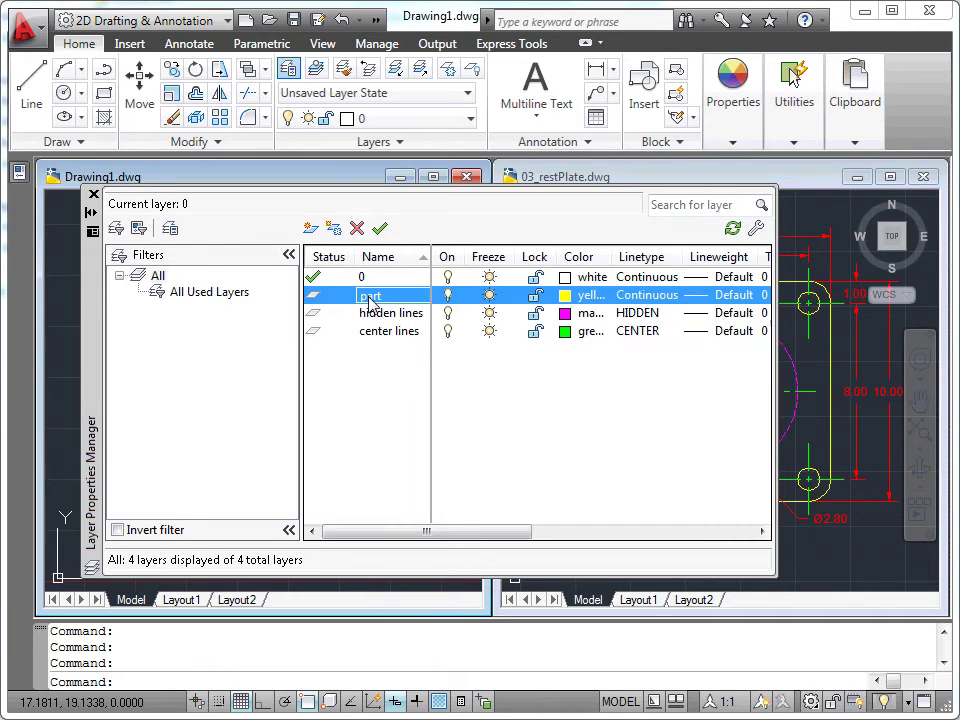
pyautogui.click(381, 230)
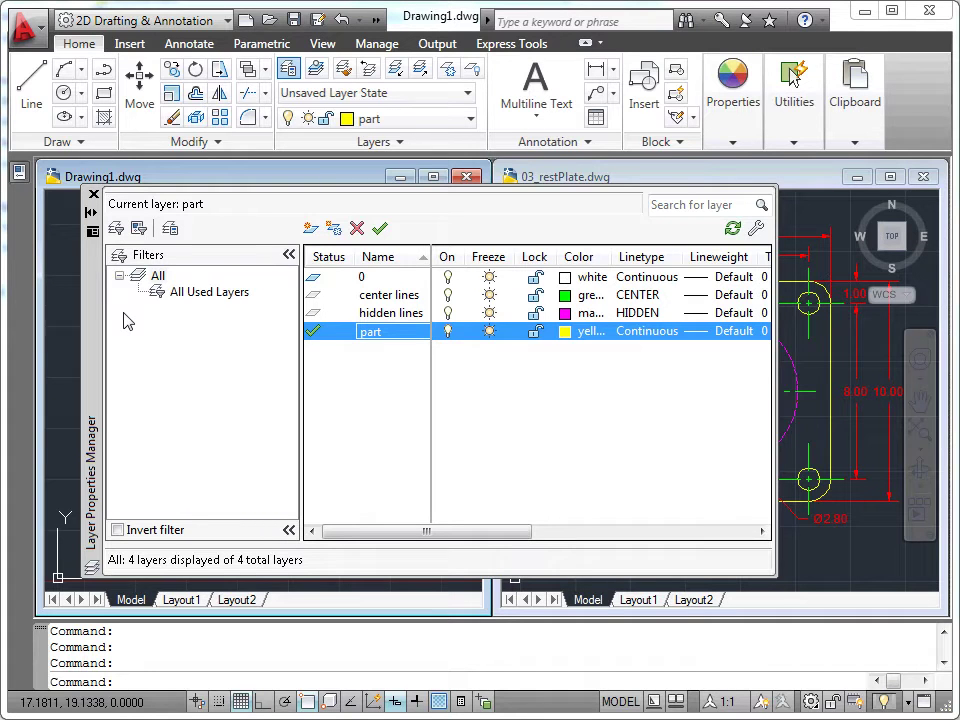
pyautogui.rightClick(93, 333)
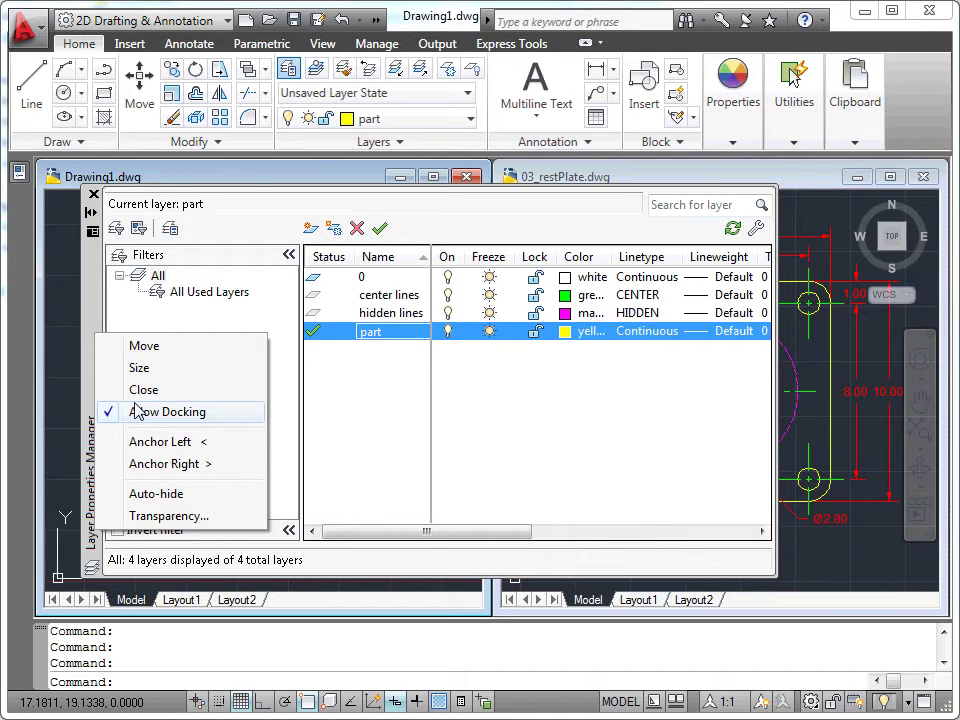
pyautogui.click(195, 449)
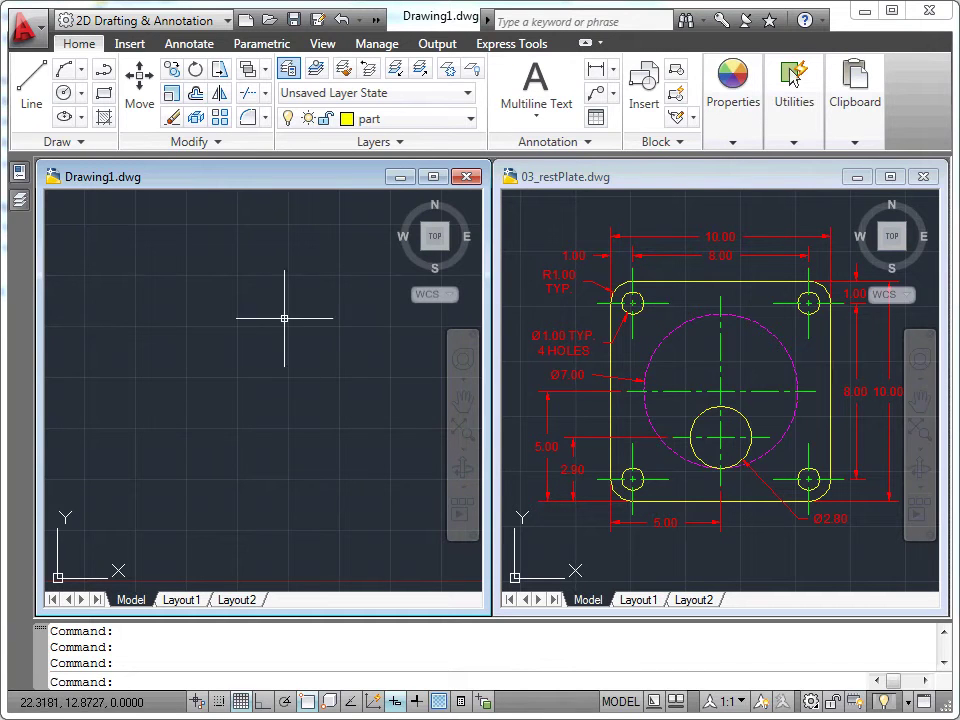
pyautogui.click(103, 92)
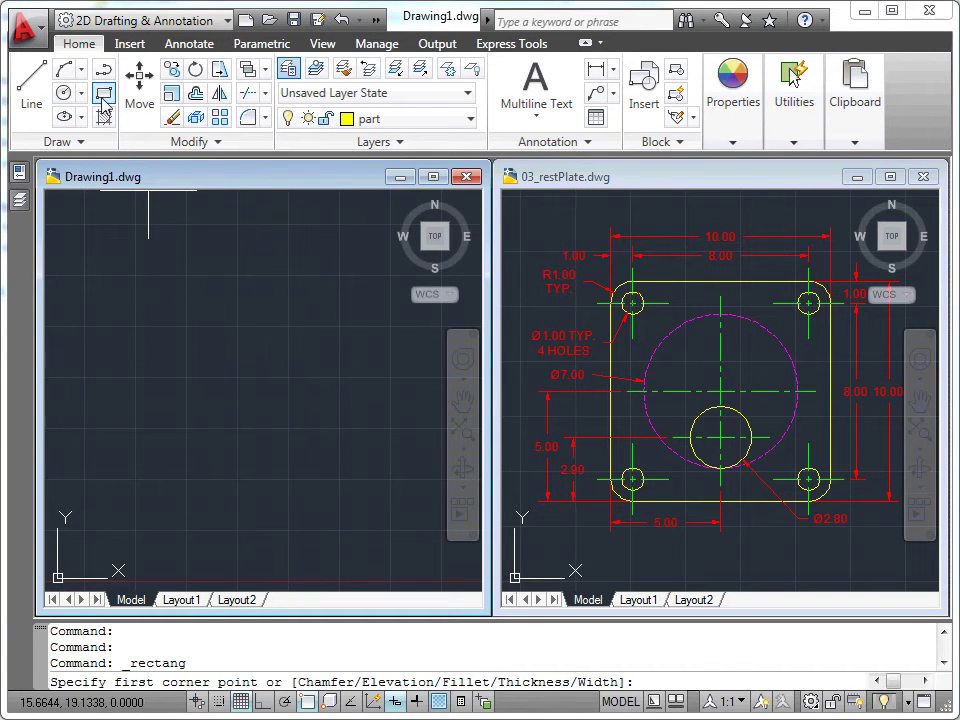
# - Draw a 10 × 10 square using the Dimensions option and zoom in on it
pyautogui.click(368, 511)
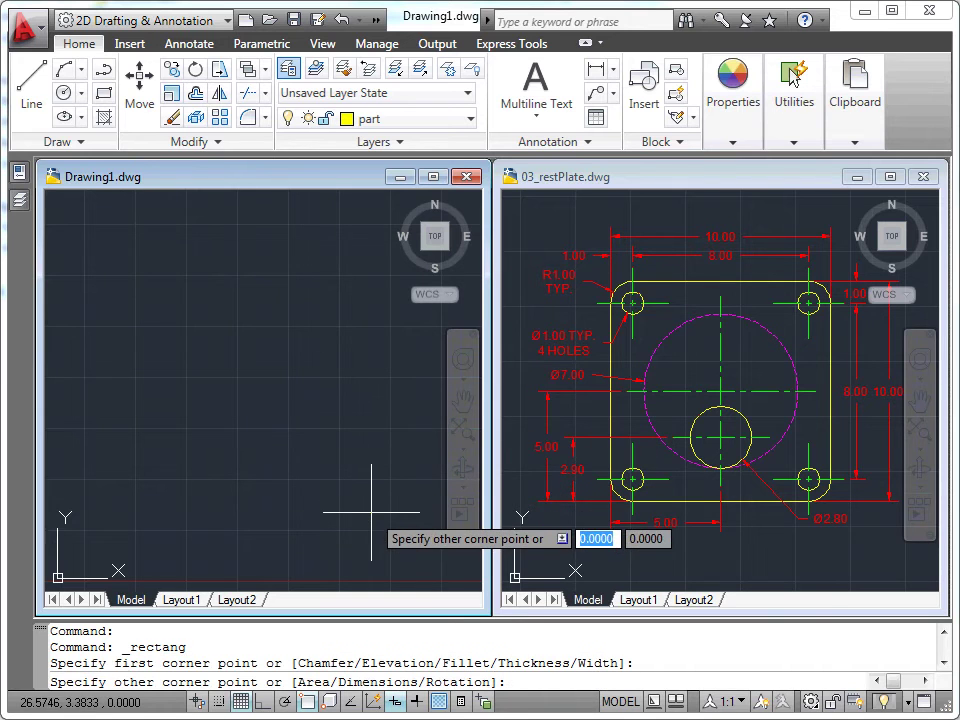
pyautogui.rightClick(244, 348)
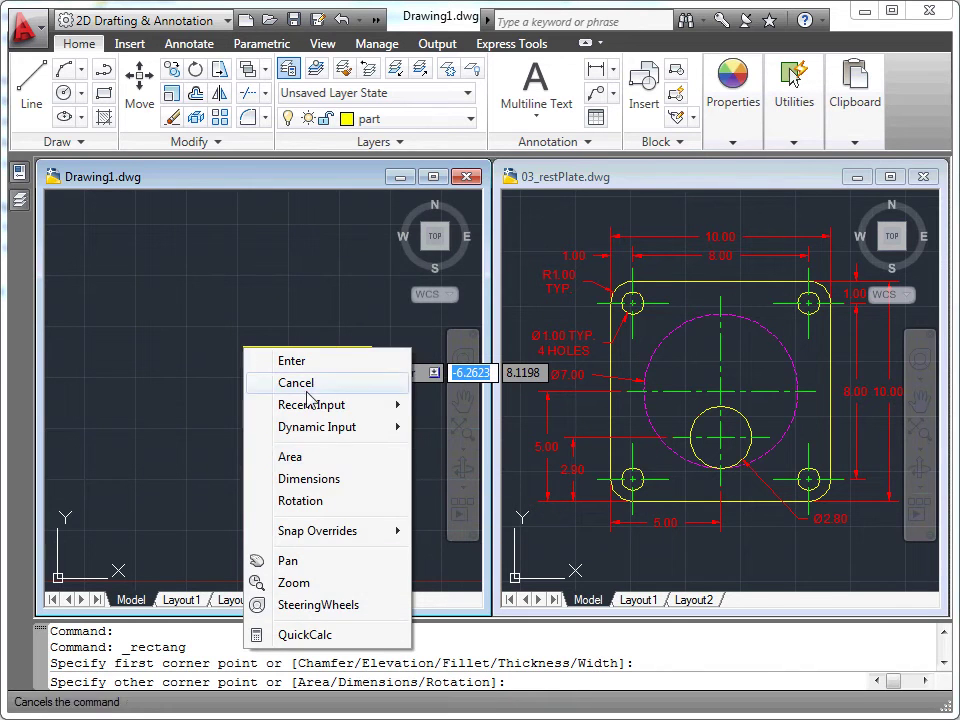
pyautogui.click(309, 479)
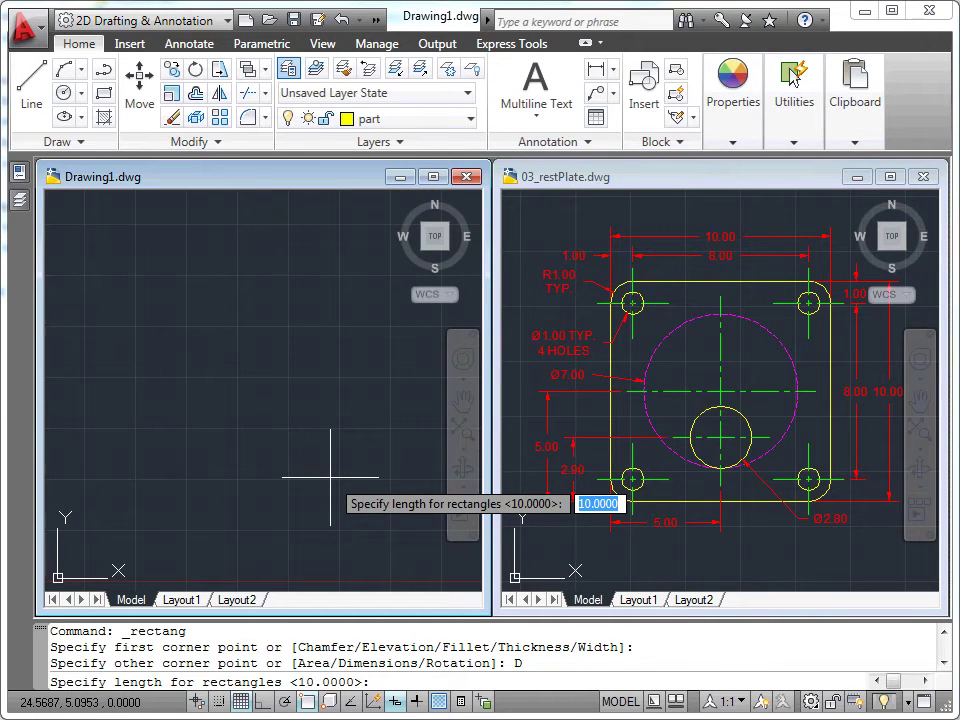
pyautogui.press('Return')
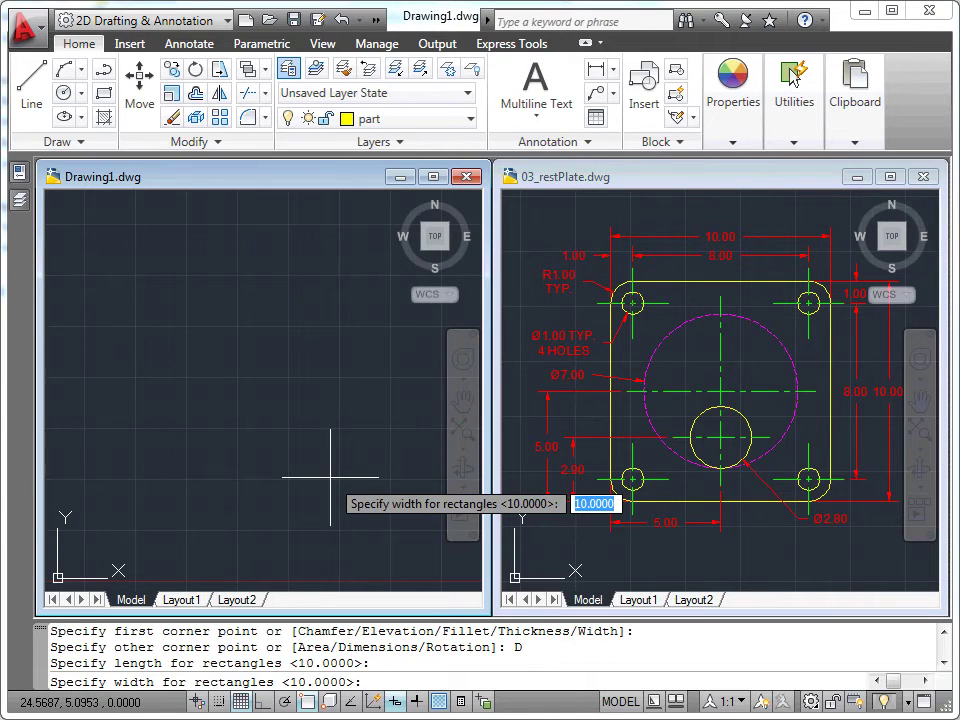
pyautogui.press('Return')
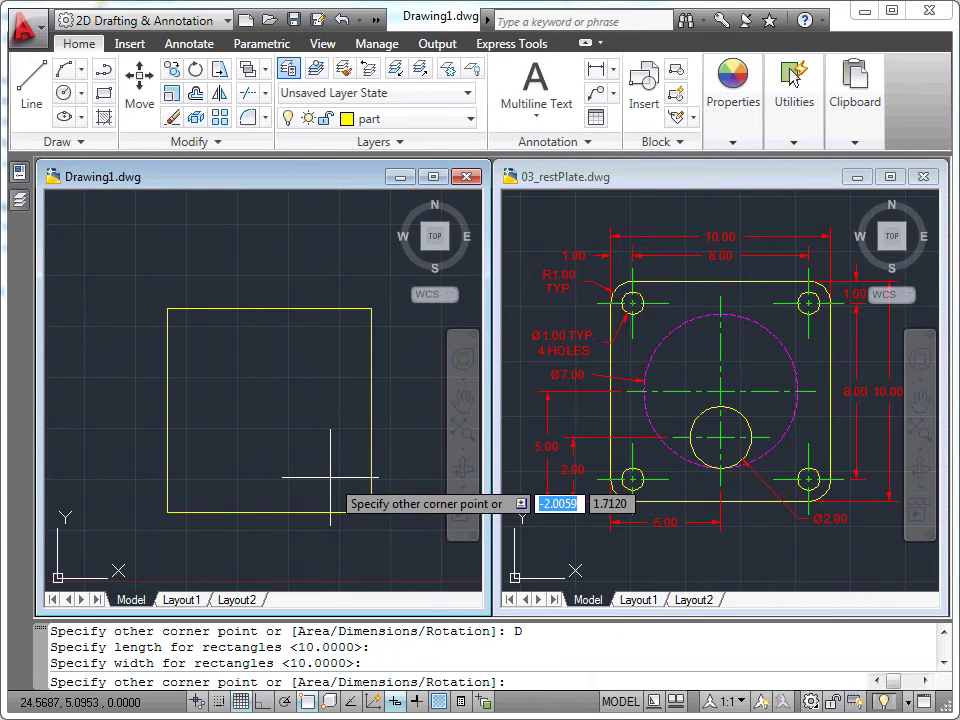
pyautogui.click(307, 343)
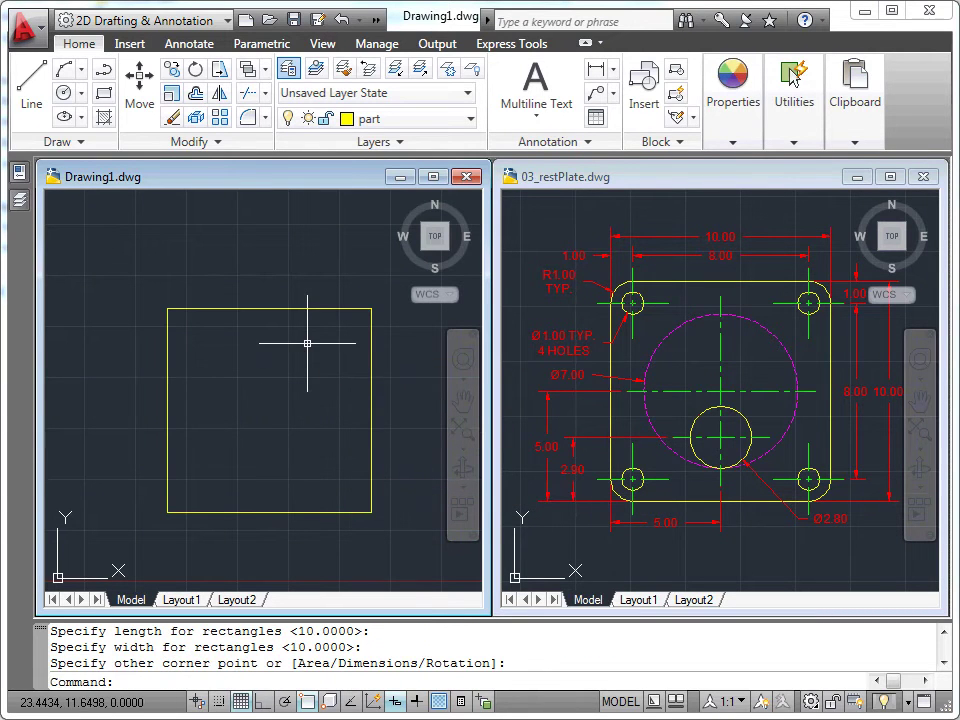
pyautogui.moveTo(298, 366)
pyautogui.mouseDown(button='middle')
pyautogui.moveTo(293, 357)
pyautogui.moveTo(308, 355)
pyautogui.mouseUp(button='middle')
pyautogui.scroll(2, 293, 357)
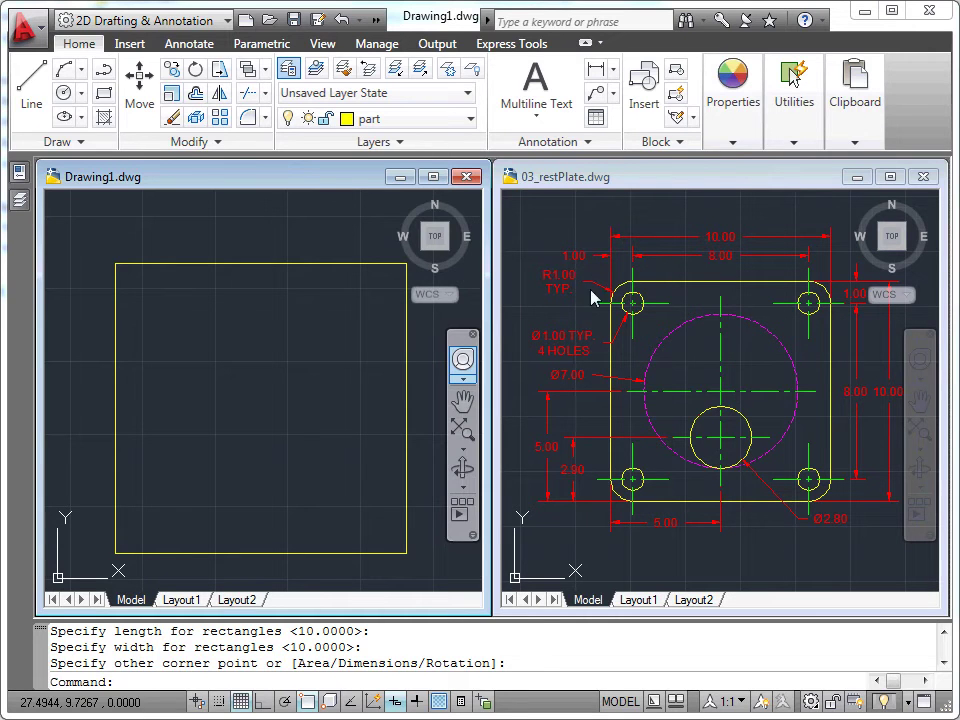
# - Offset the square inward by a distance of 1
pyautogui.click(195, 95)
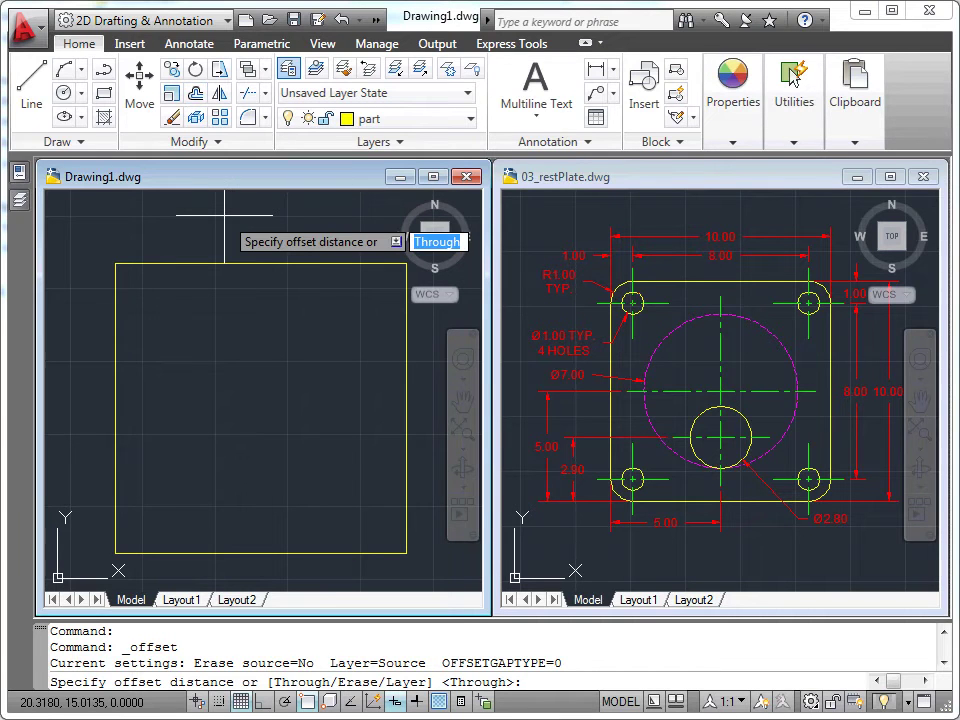
pyautogui.write(' 1')
pyautogui.press('Return')
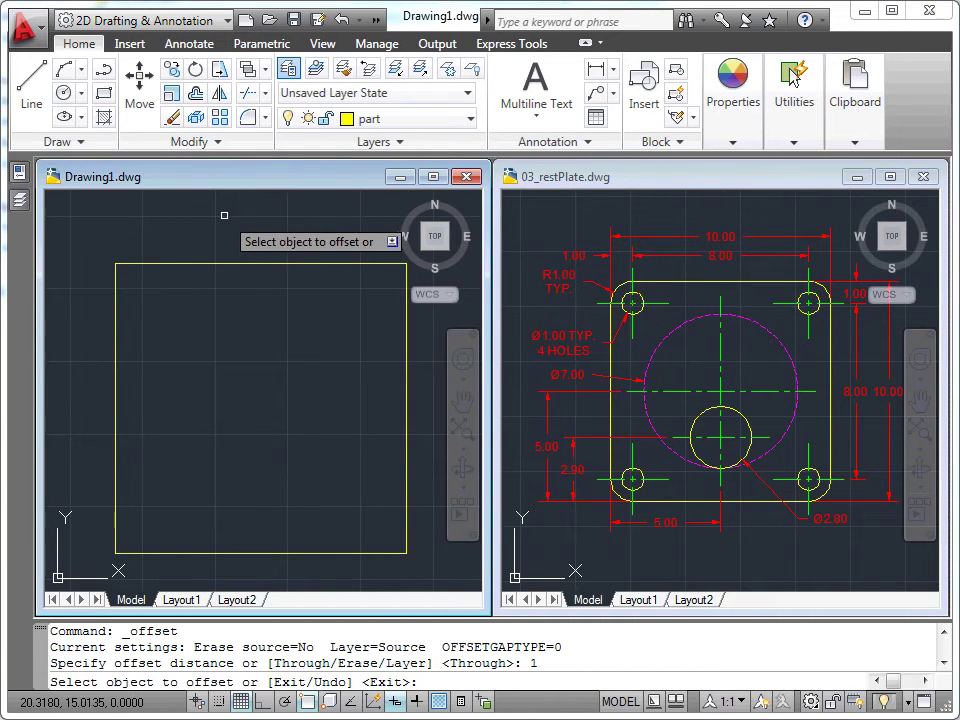
pyautogui.click(233, 263)
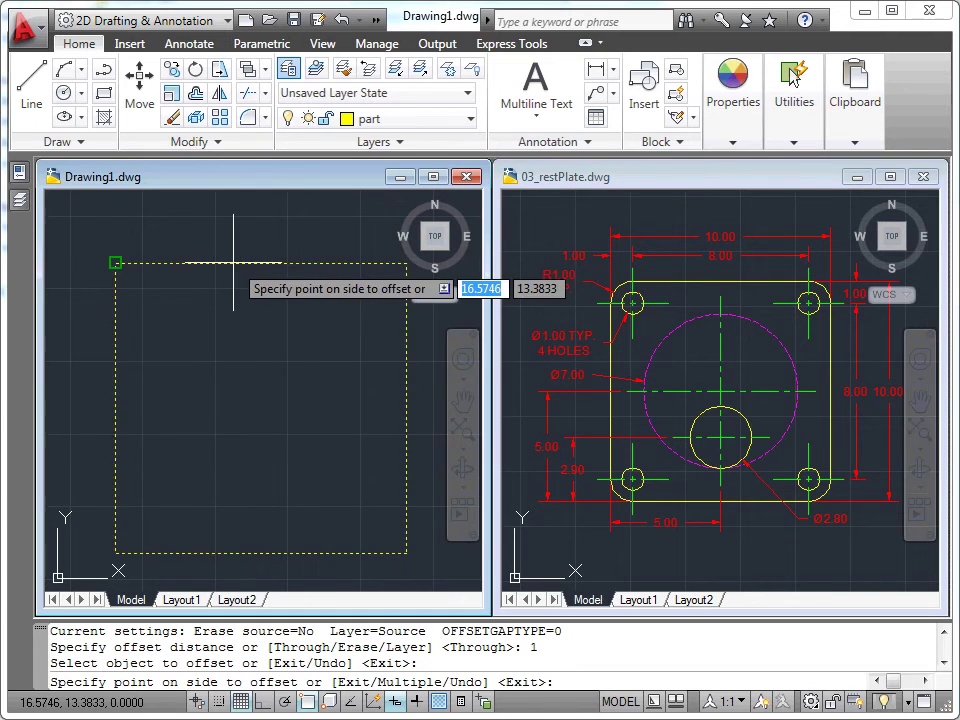
pyautogui.click(255, 292)
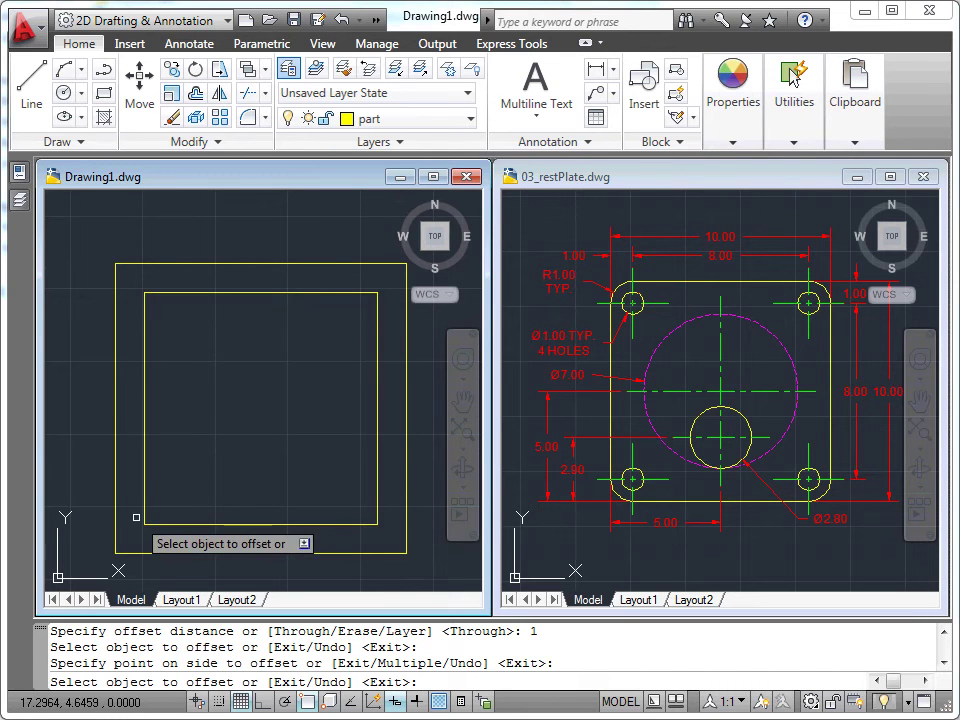
# - Draw a diameter 1 circle centered on the inner square's top-left corner
pyautogui.click(63, 92)
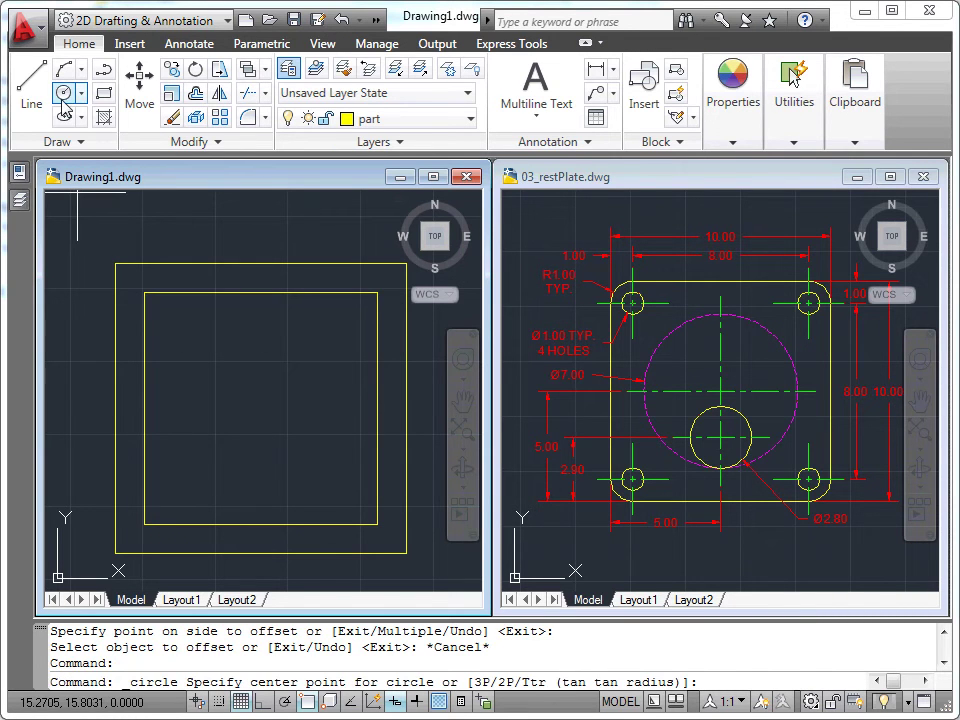
pyautogui.click(145, 292)
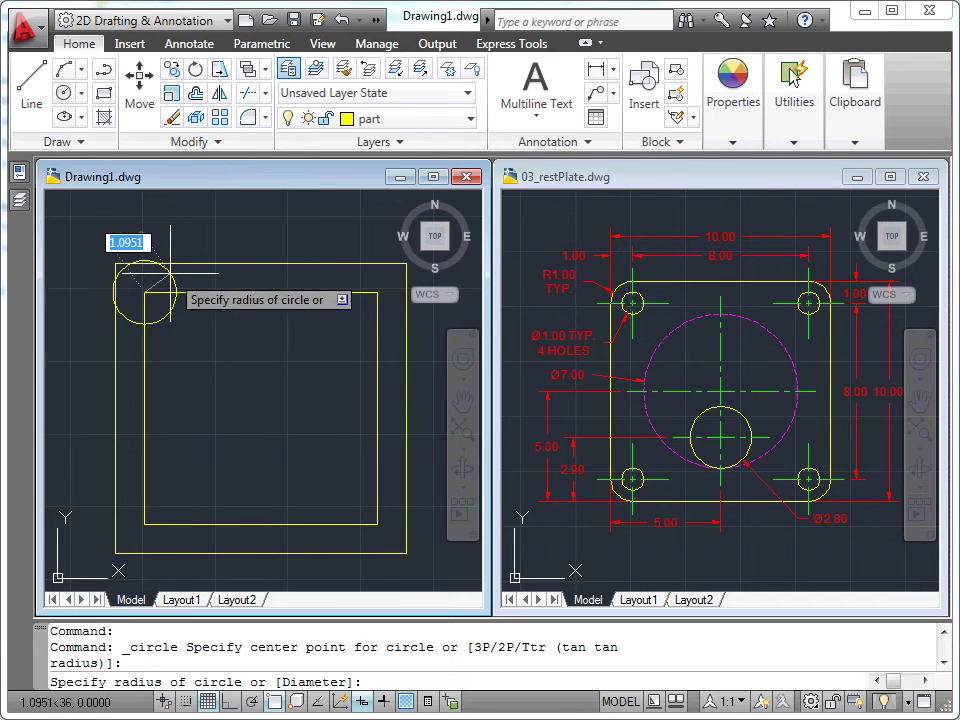
pyautogui.rightClick(170, 272)
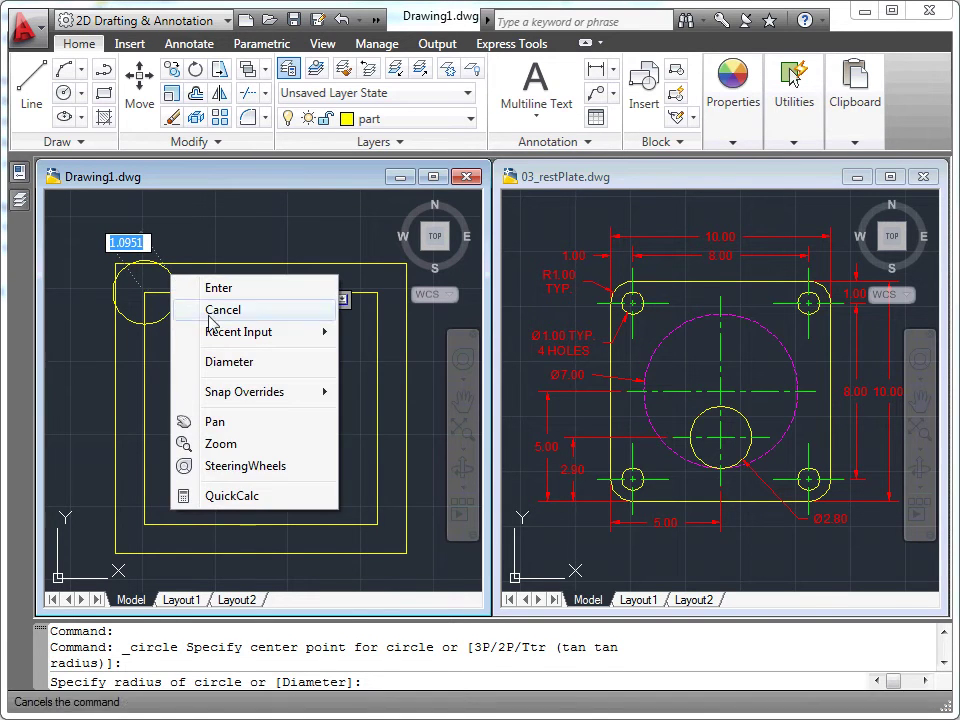
pyautogui.click(217, 364)
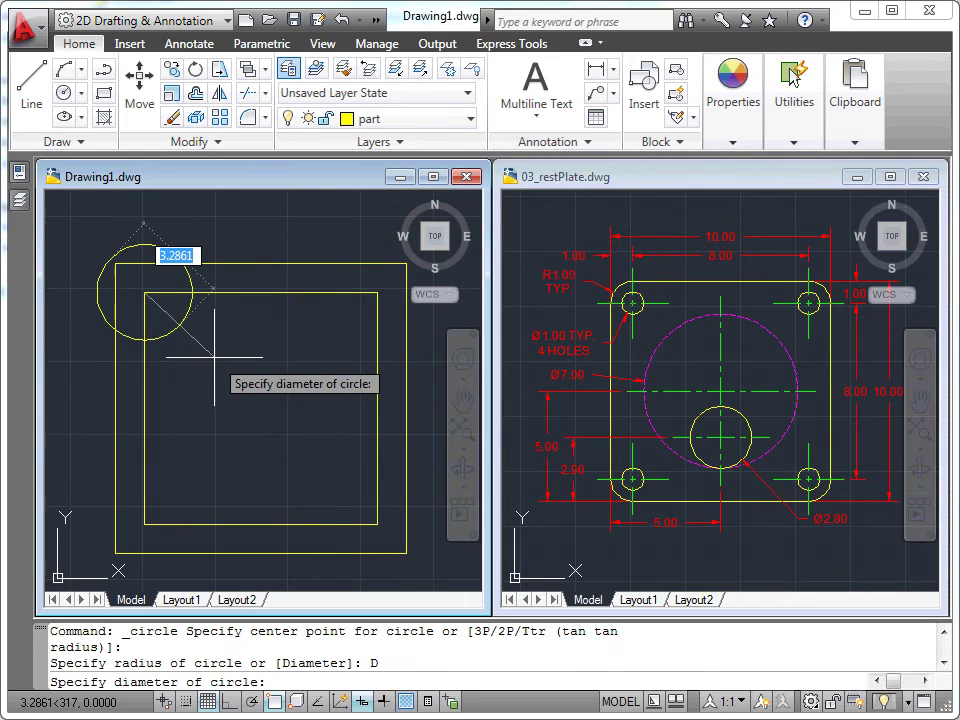
pyautogui.write('1')
pyautogui.press('Return')
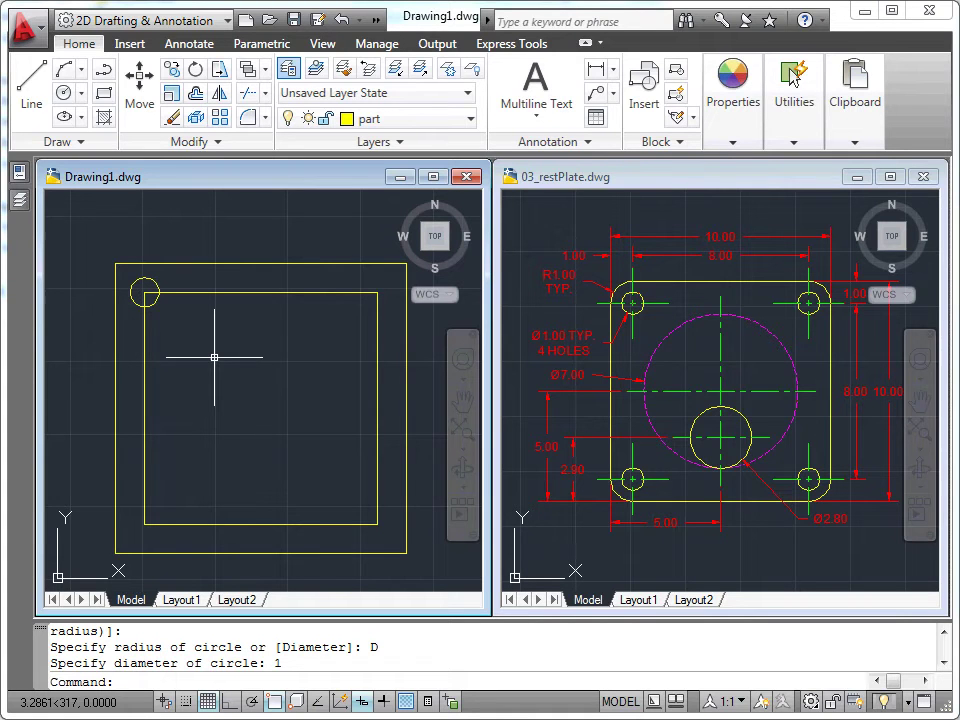
# - Copy the circle to the inner square's top-right, bottom-right and bottom-left corners
pyautogui.click(173, 72)
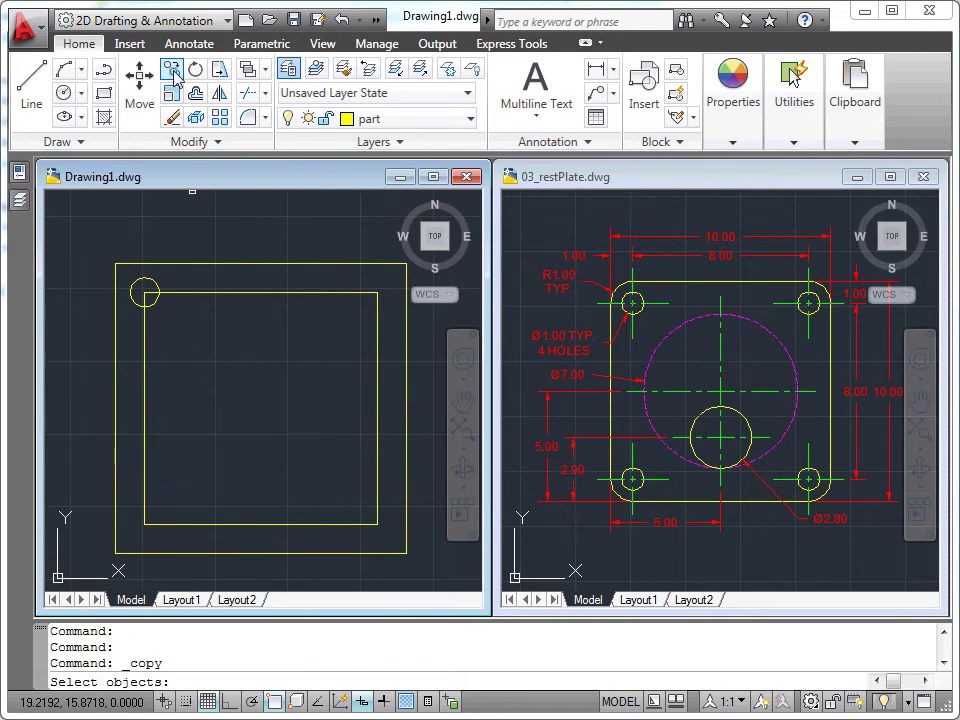
pyautogui.click(156, 284)
pyautogui.press('Return')
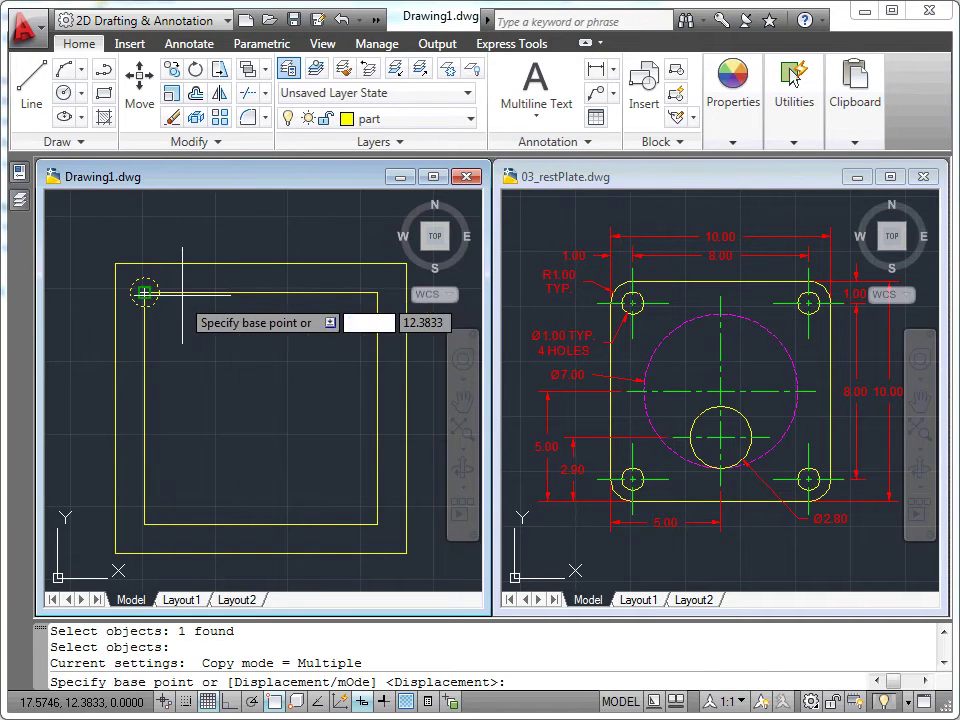
pyautogui.click(155, 282)
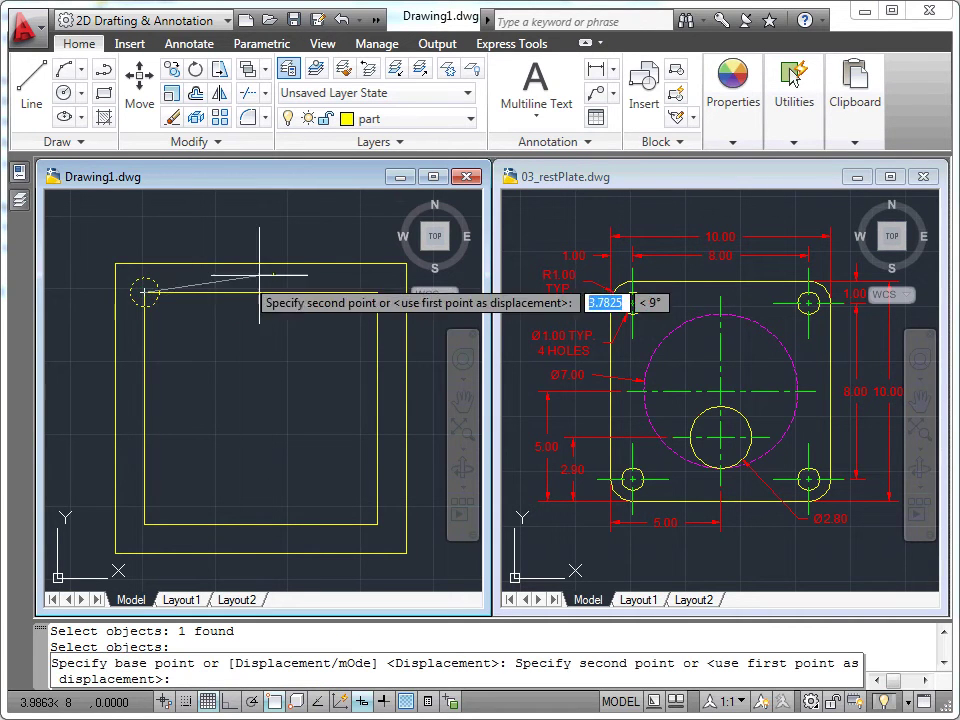
pyautogui.click(377, 292)
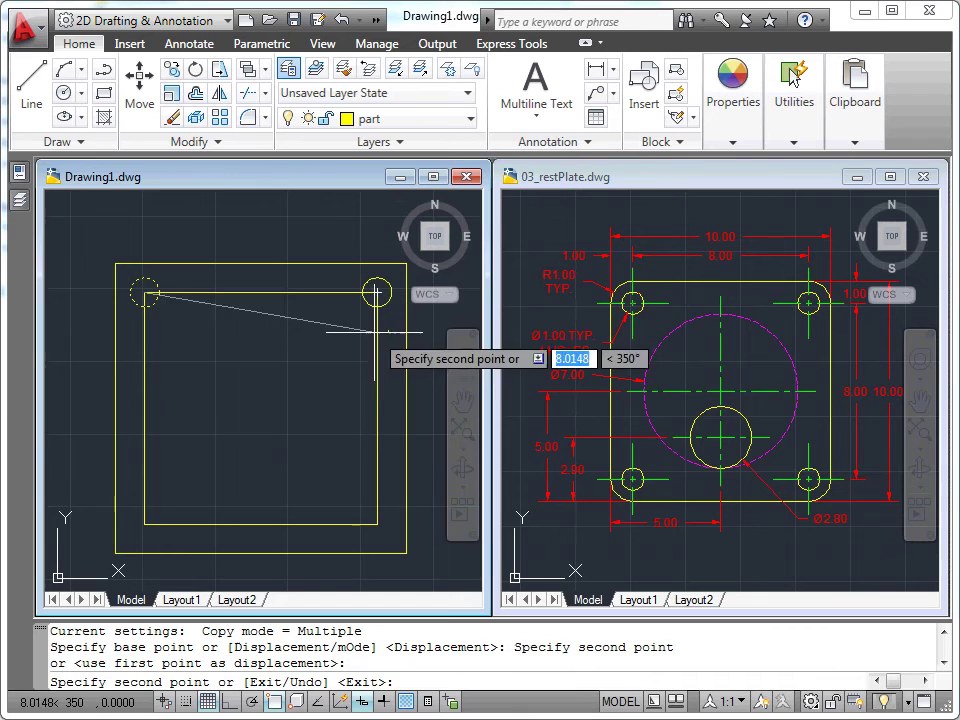
pyautogui.click(377, 524)
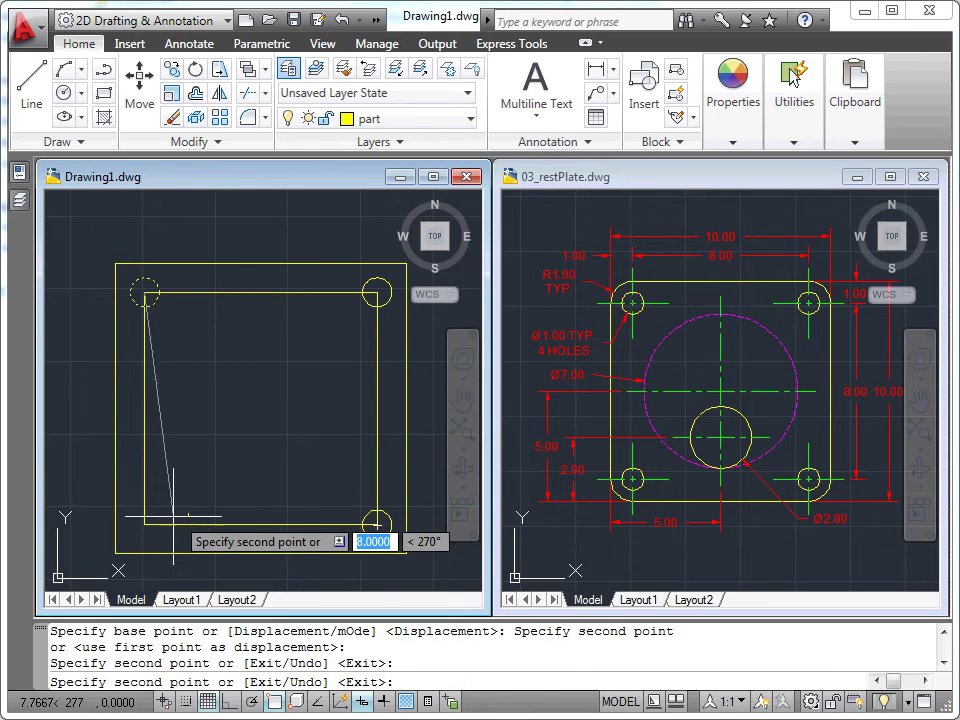
pyautogui.click(145, 524)
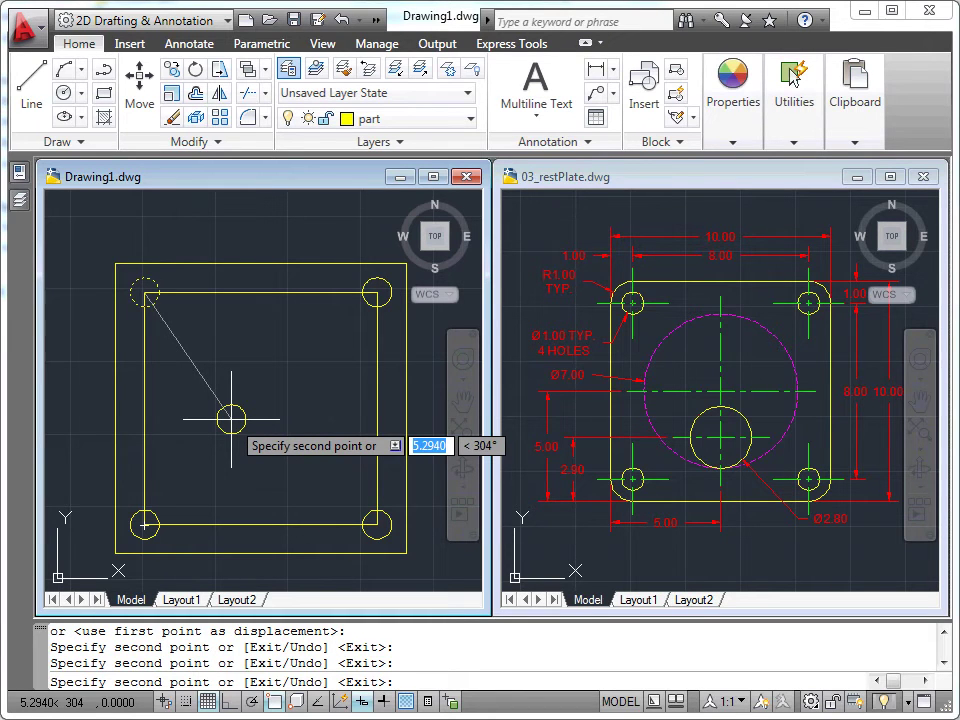
pyautogui.press('Escape')
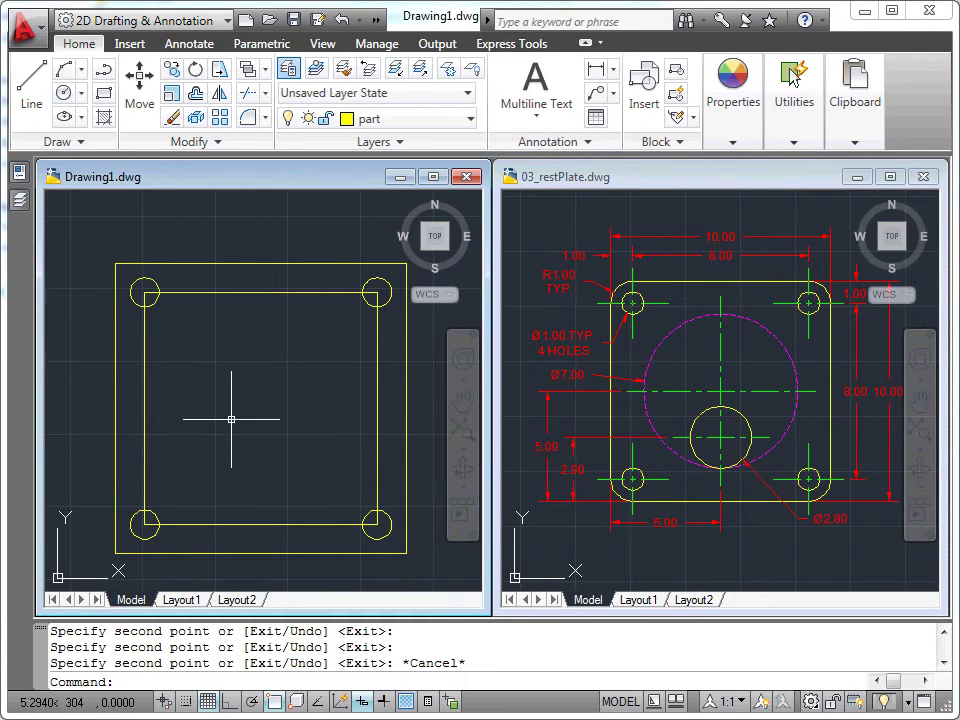
# - Erase the inner offset square, keeping the 10 × 10 outline and four holes
pyautogui.click(172, 118)
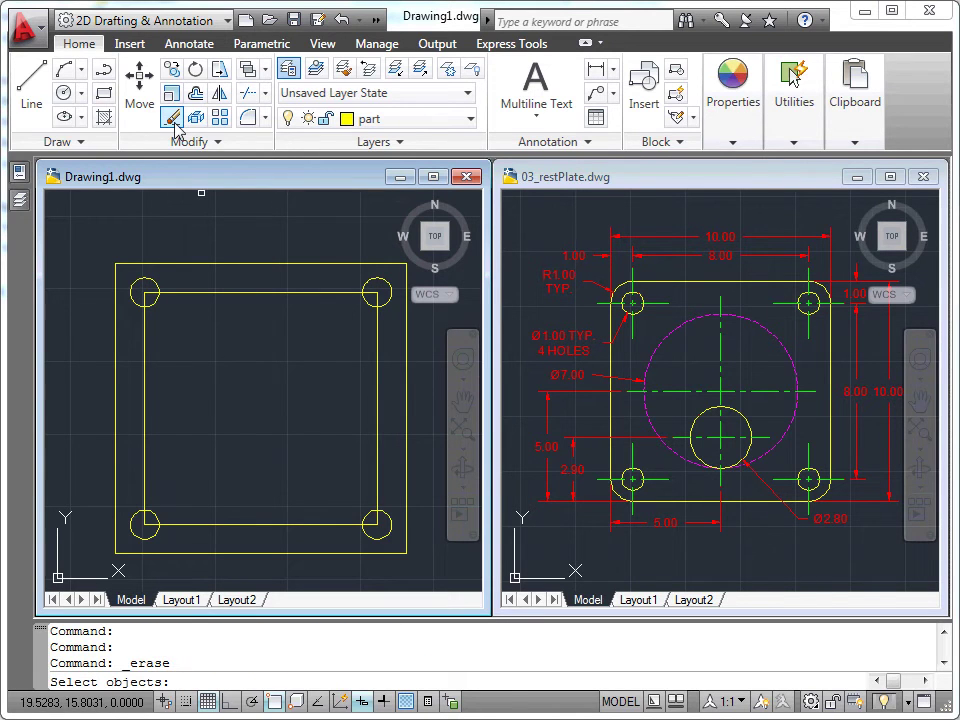
pyautogui.click(257, 267)
pyautogui.press('Return')
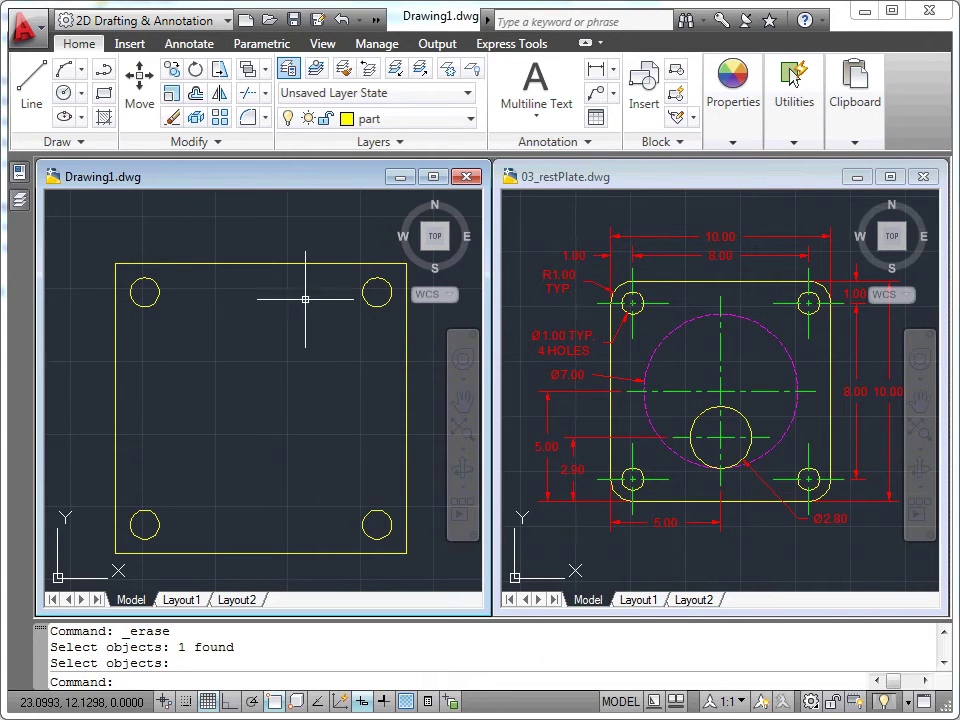
pyautogui.click(294, 262)
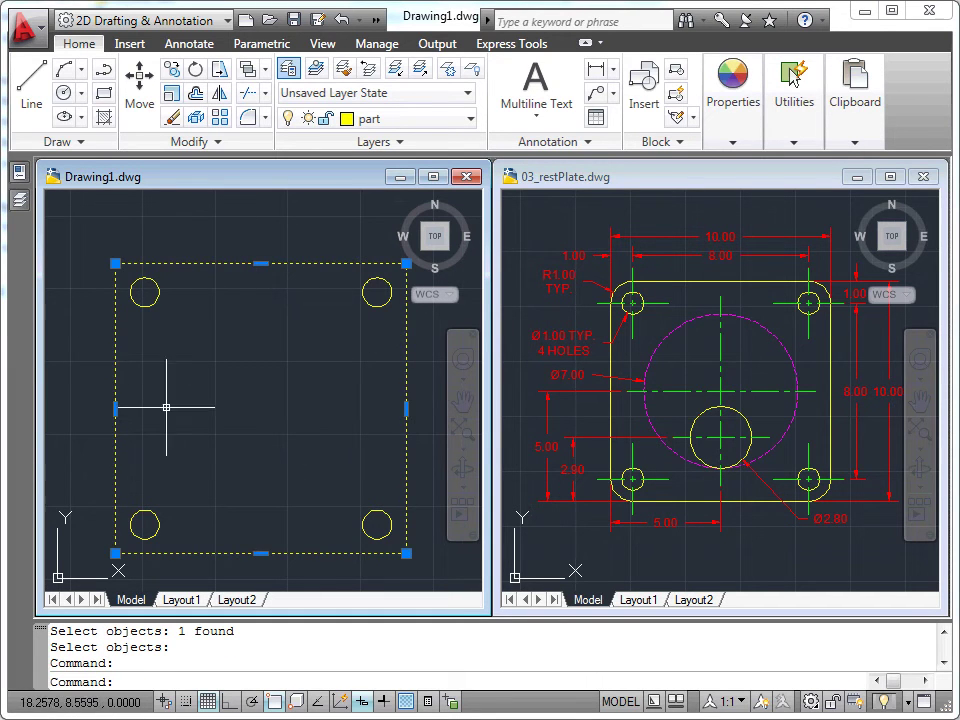
pyautogui.press('Escape')
# - Fillet all four corners of the 10 × 10 rectangle with radius 1 using the Polyline option
pyautogui.click(266, 122)
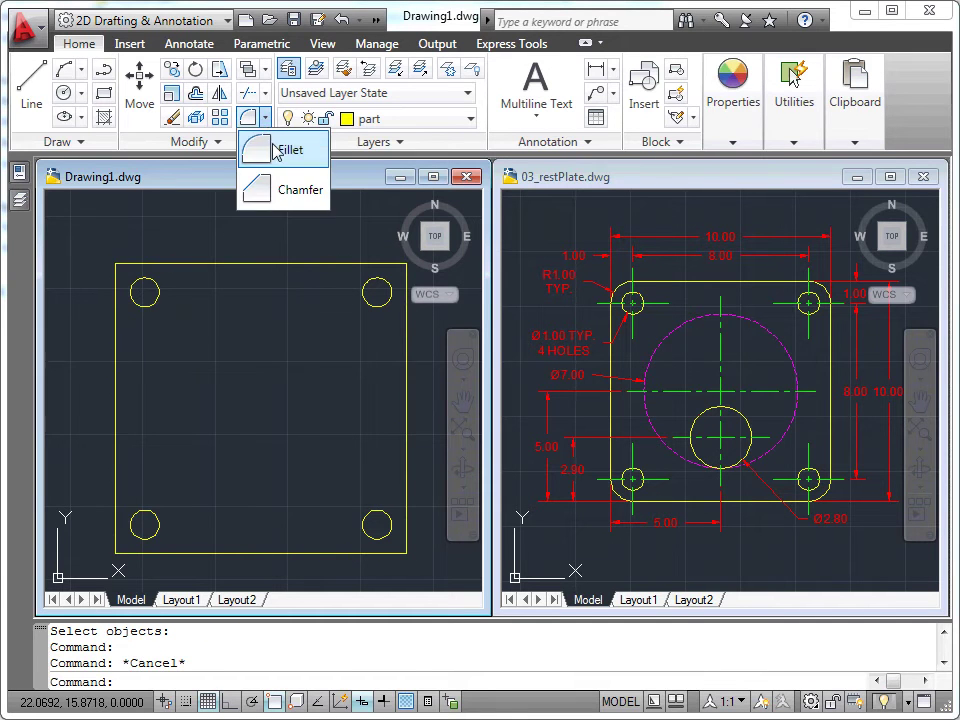
pyautogui.click(278, 149)
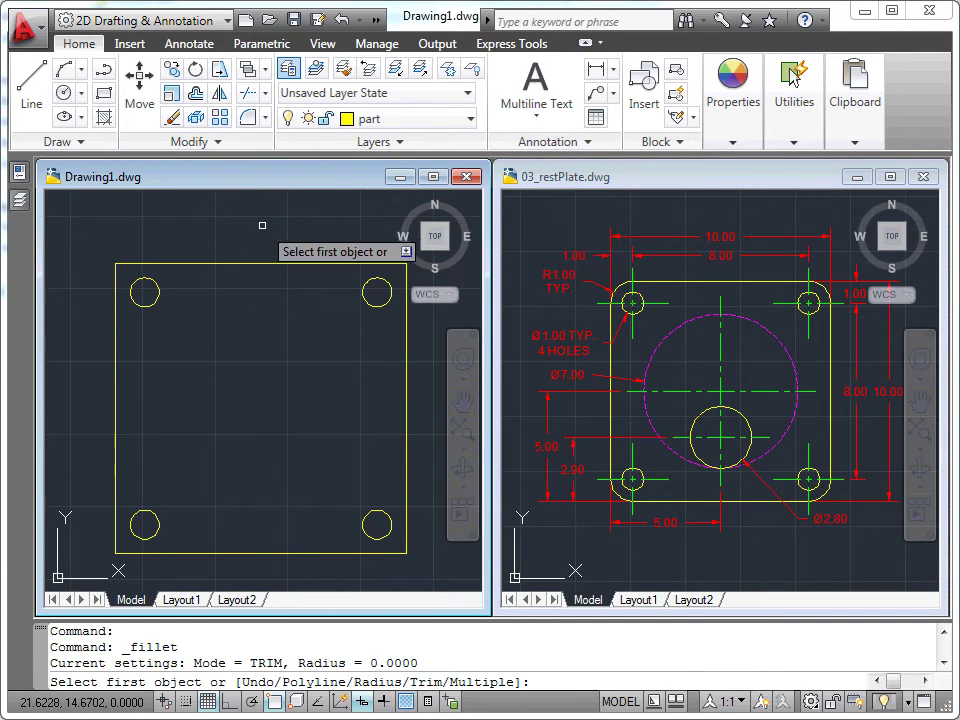
pyautogui.rightClick(263, 232)
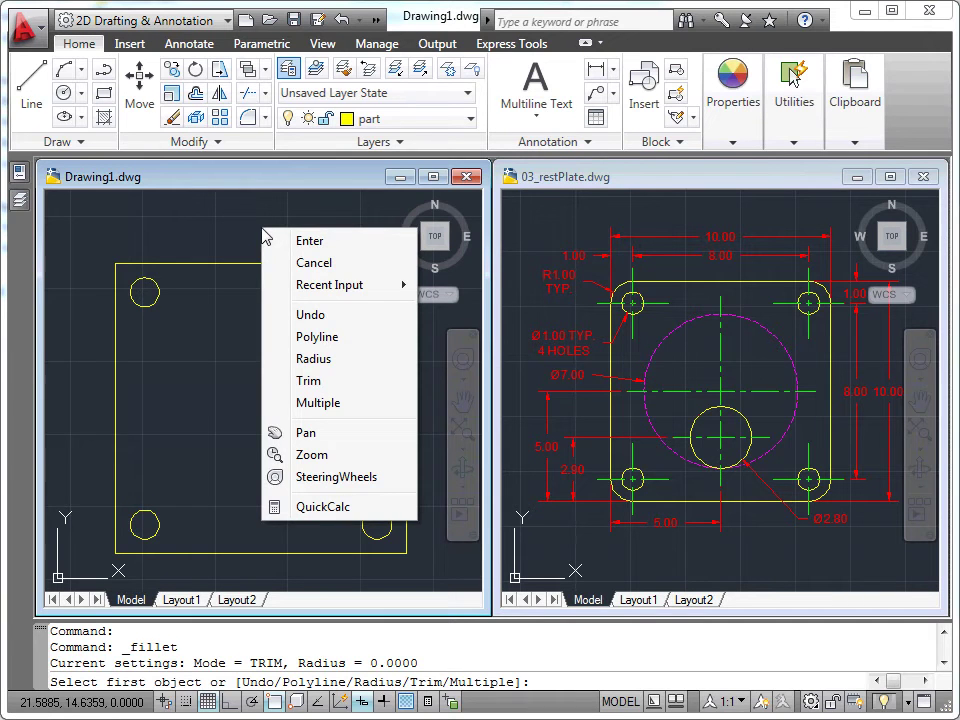
pyautogui.click(312, 358)
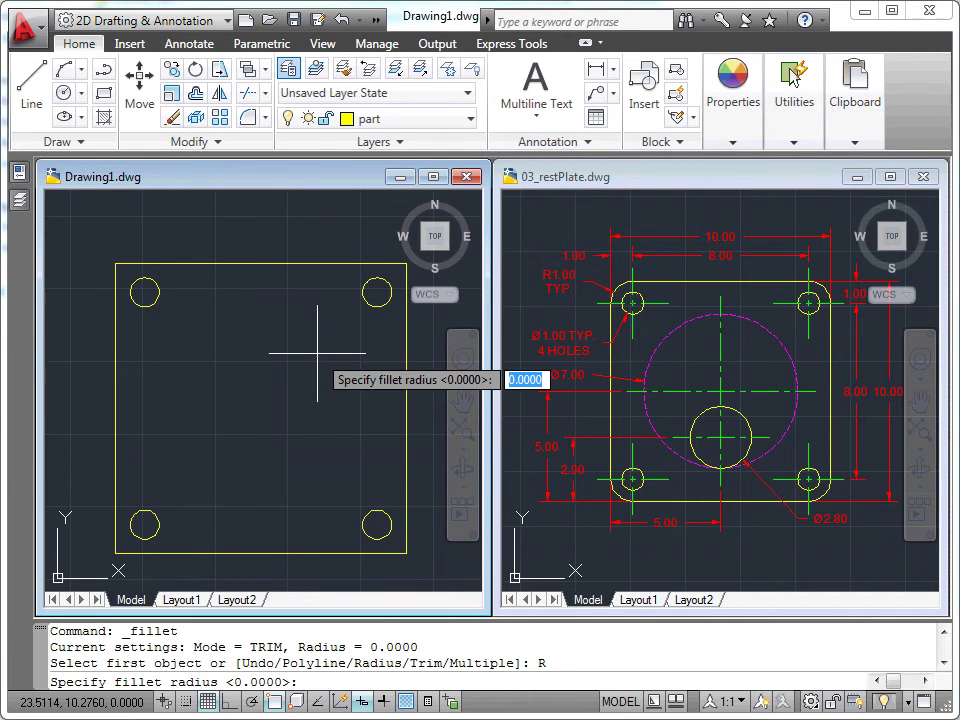
pyautogui.write('1')
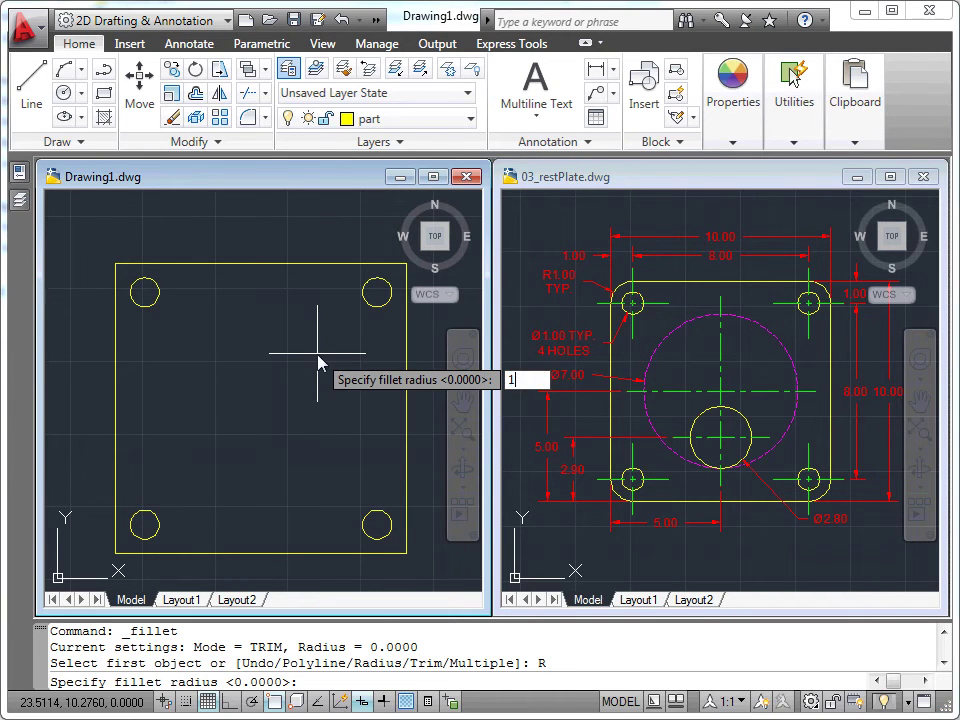
pyautogui.press('Return')
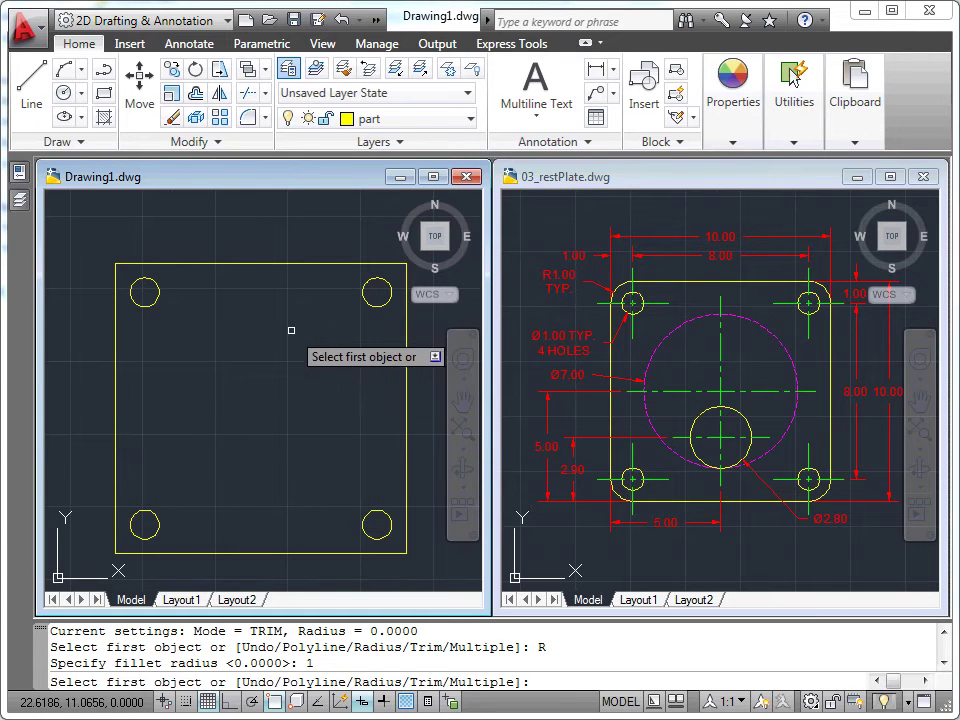
pyautogui.rightClick(291, 332)
pyautogui.click(344, 441)
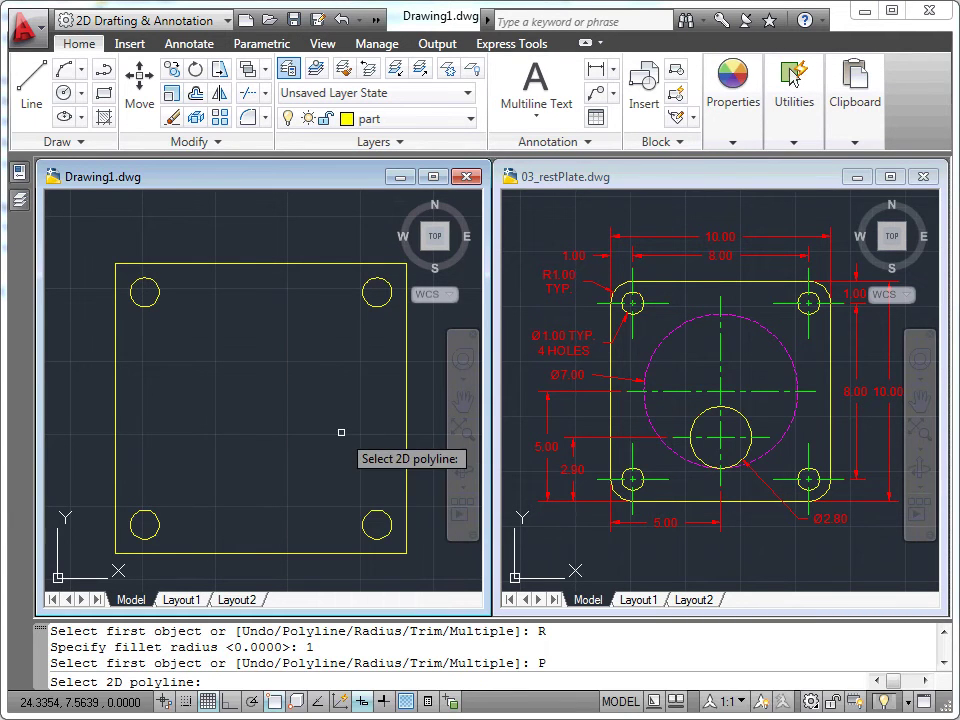
pyautogui.click(266, 263)
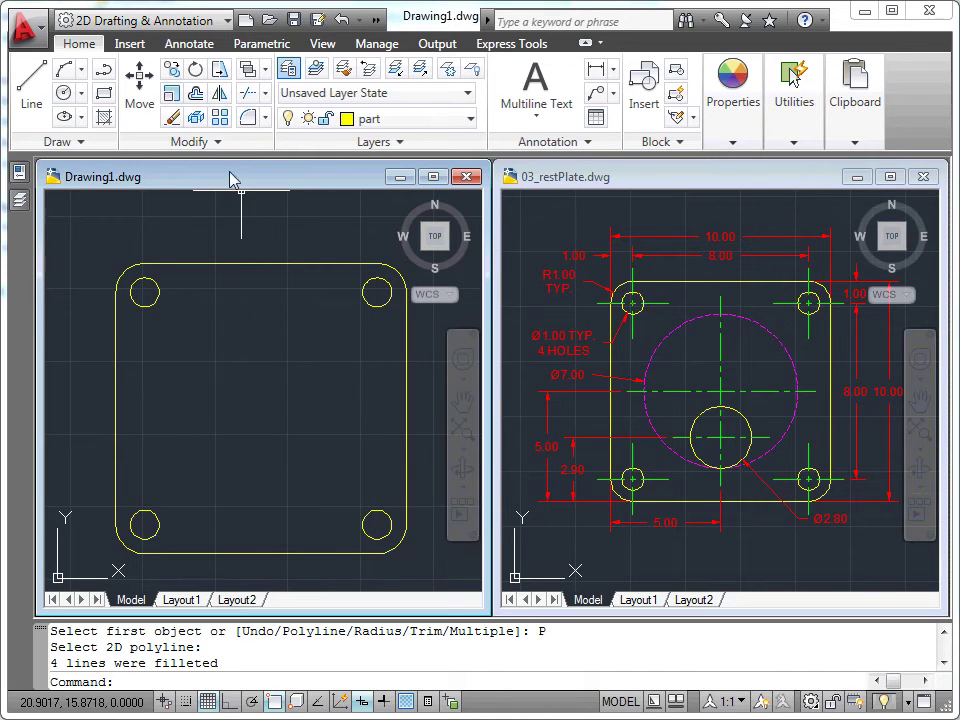
# - Explode the plate rectangle into separate edge lines
pyautogui.click(172, 120)
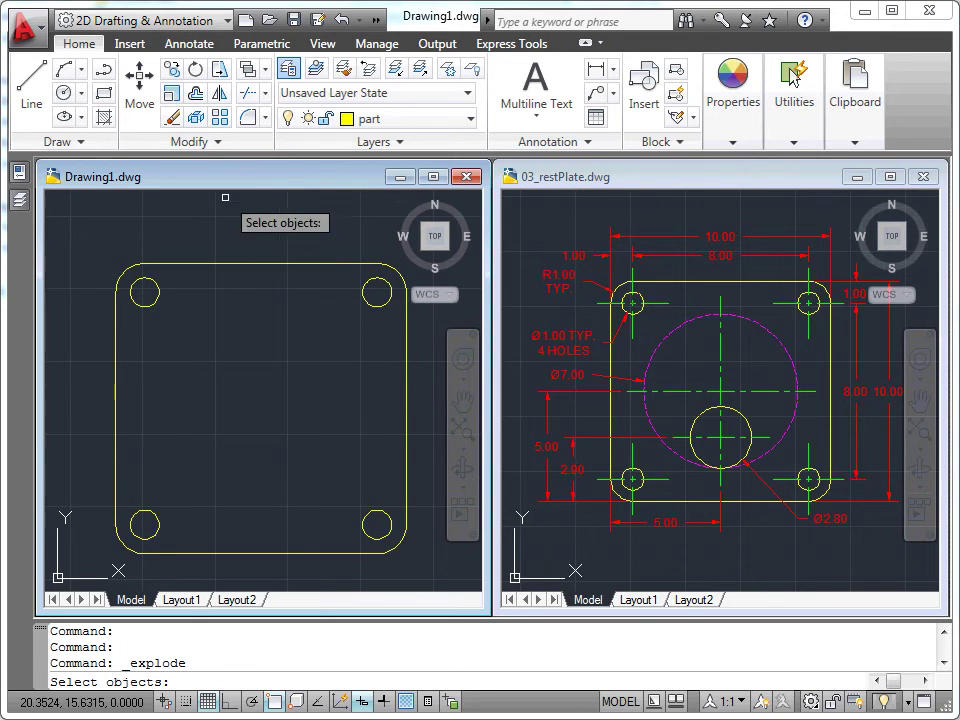
pyautogui.click(238, 264)
pyautogui.press('Return')
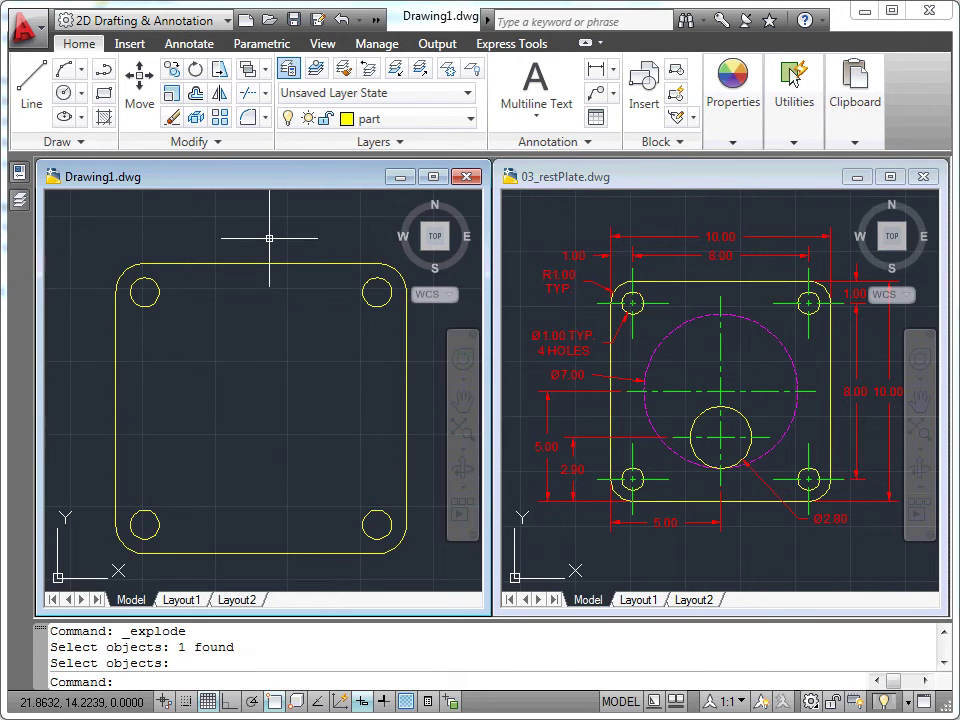
# - Offset the bottom edge 2.9 upward to make a horizontal guide line
pyautogui.click(196, 94)
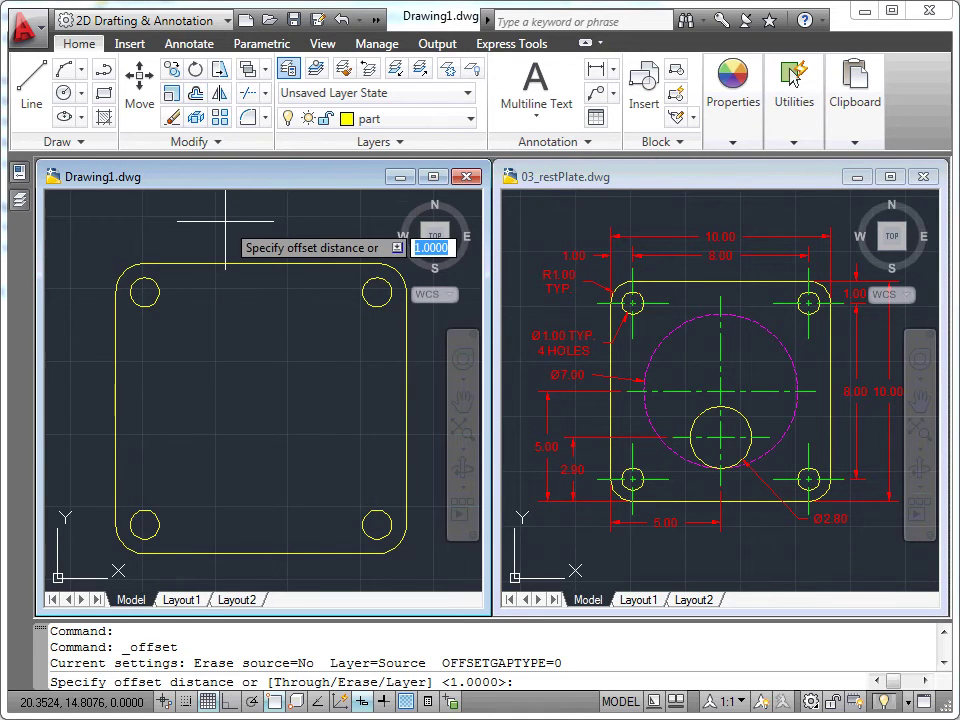
pyautogui.write('2.9')
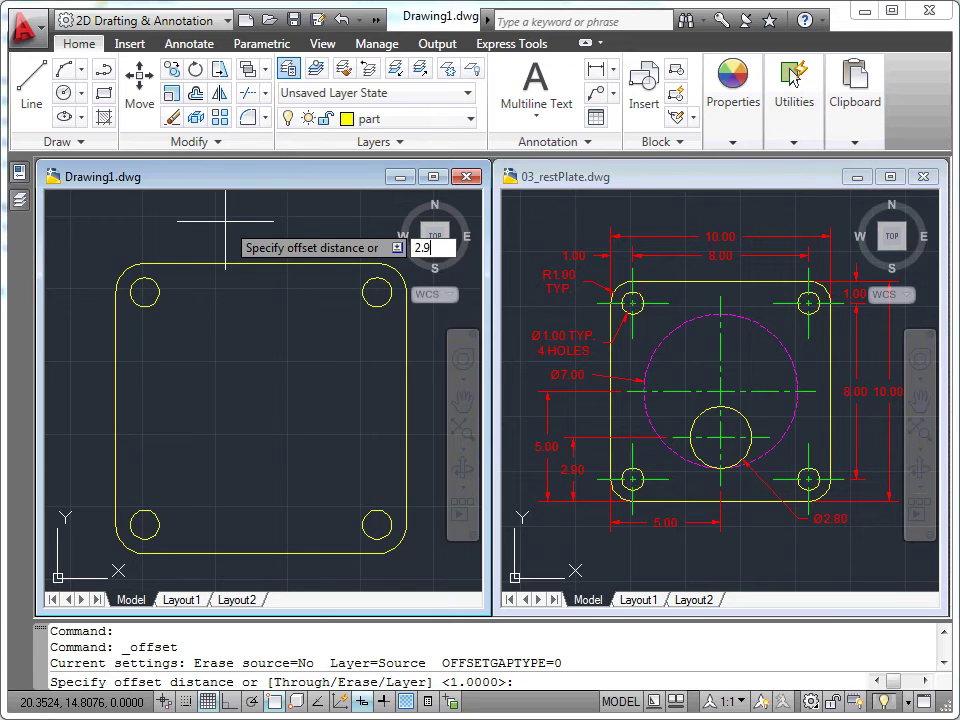
pyautogui.press('Return')
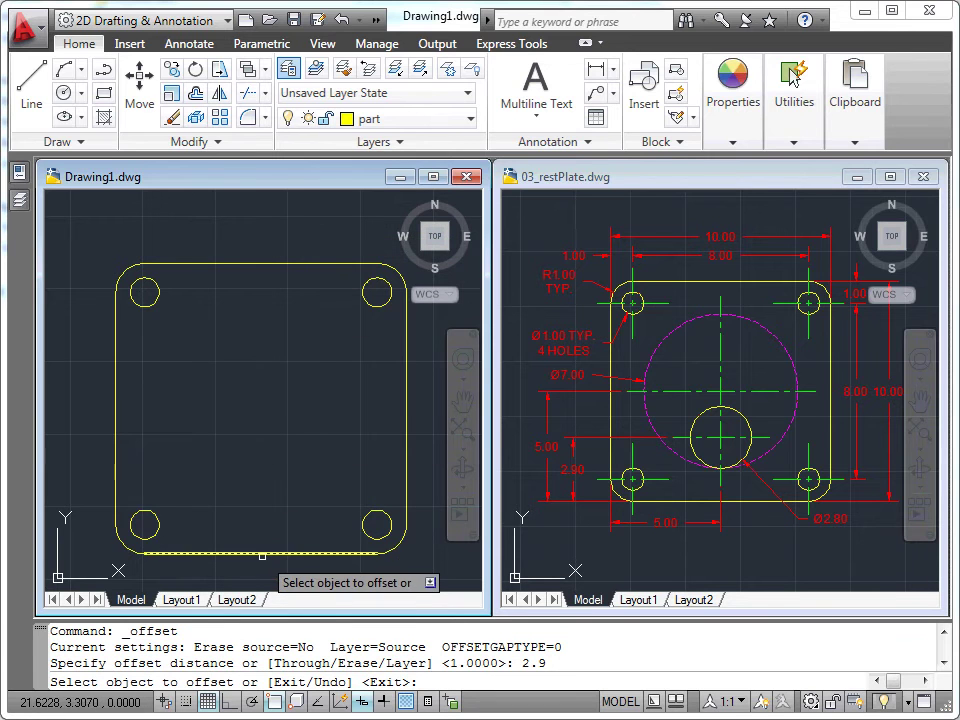
pyautogui.click(263, 553)
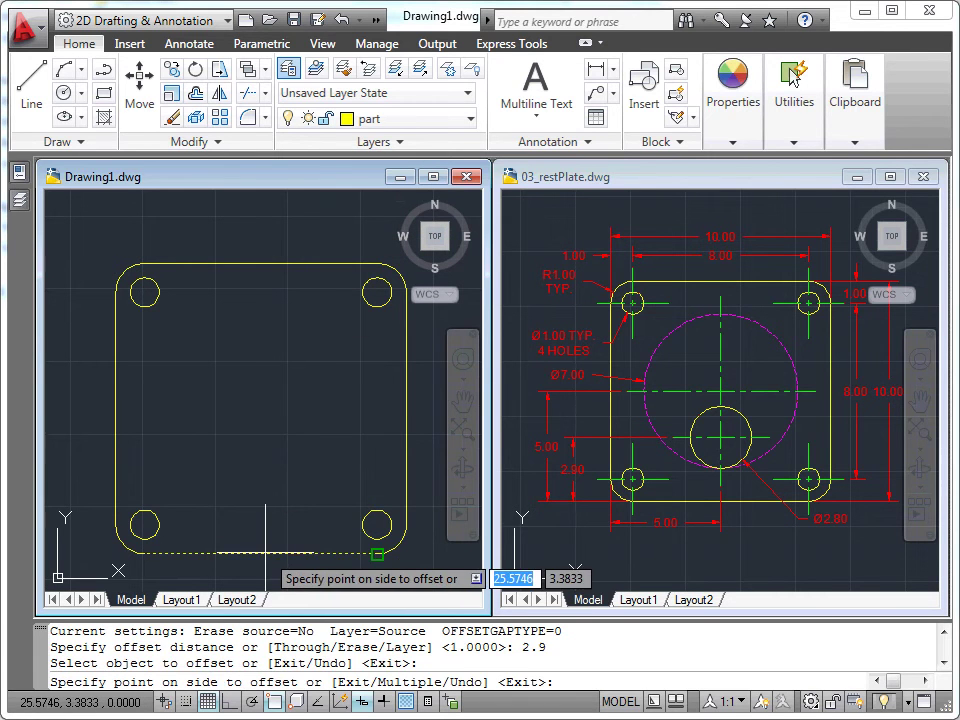
pyautogui.click(267, 469)
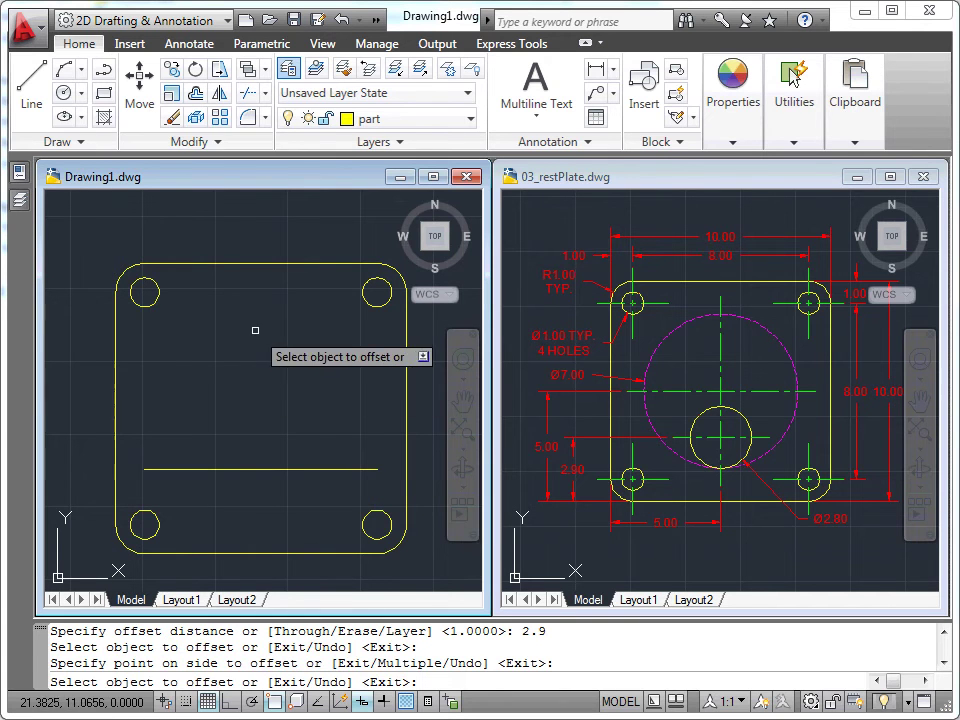
pyautogui.press('Escape')
# - Offset the bottom edge up by 5 and the left edge right by 5
pyautogui.click(196, 117)
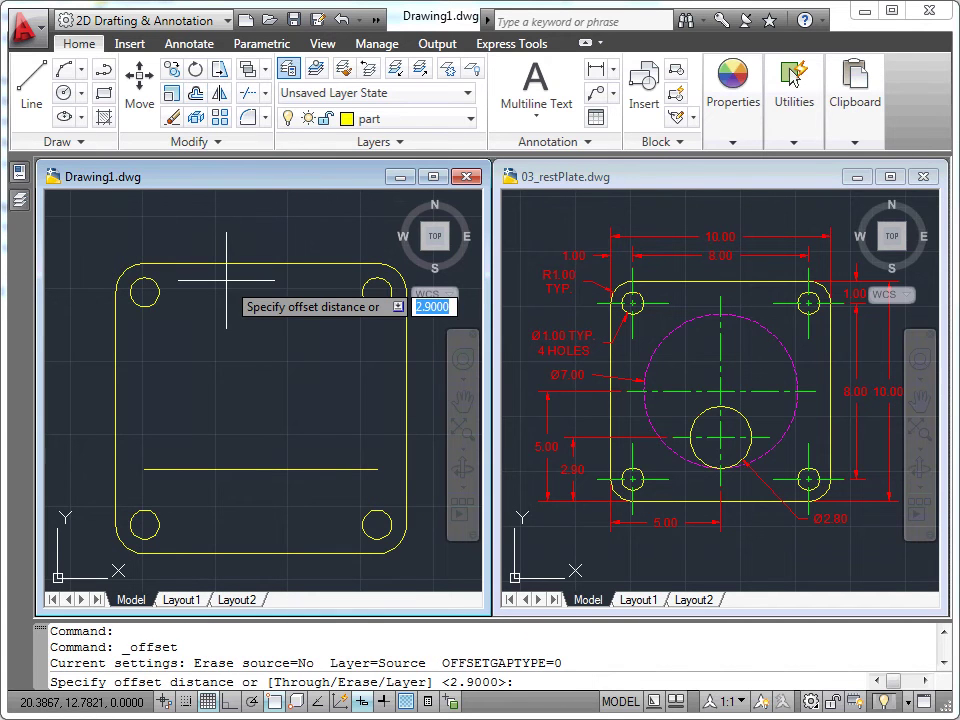
pyautogui.write(' 5')
pyautogui.press('Return')
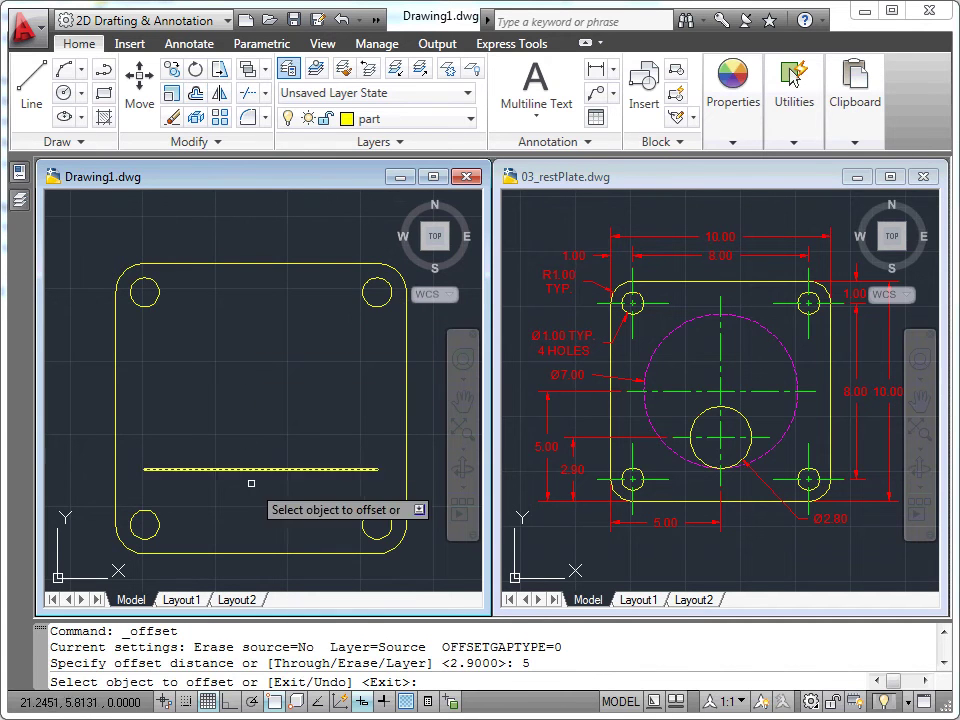
pyautogui.click(259, 552)
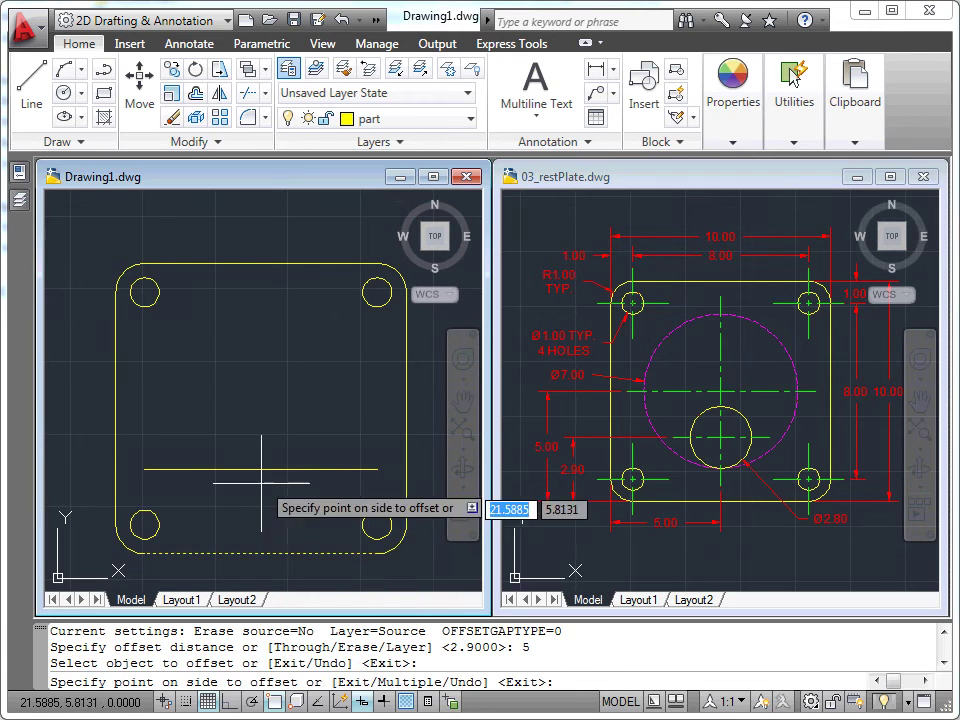
pyautogui.click(235, 432)
pyautogui.click(116, 418)
pyautogui.click(235, 430)
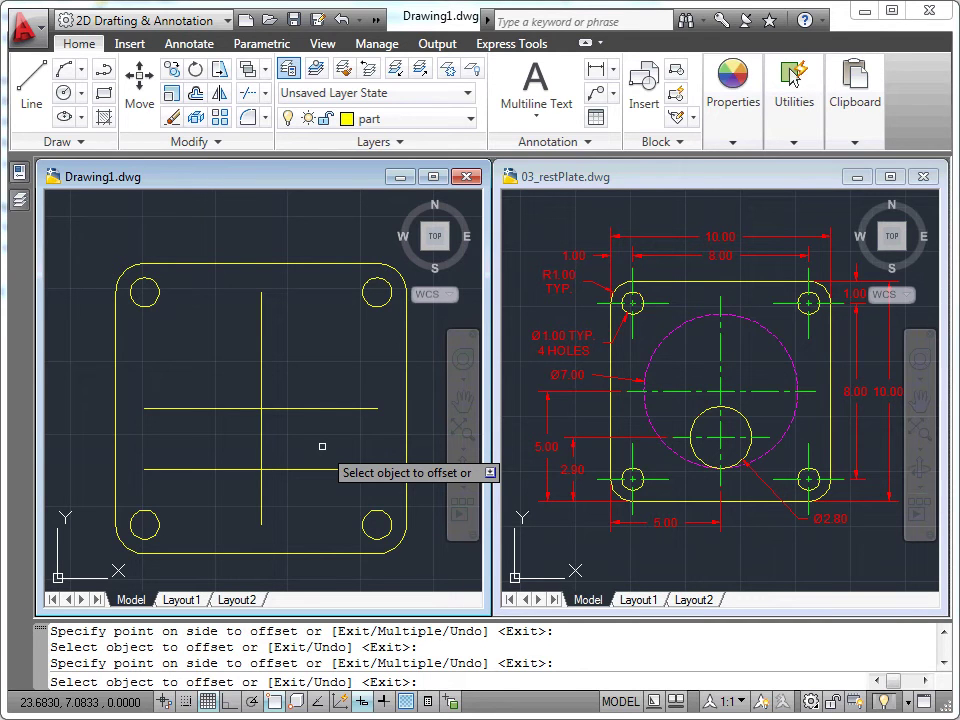
pyautogui.press('Escape')
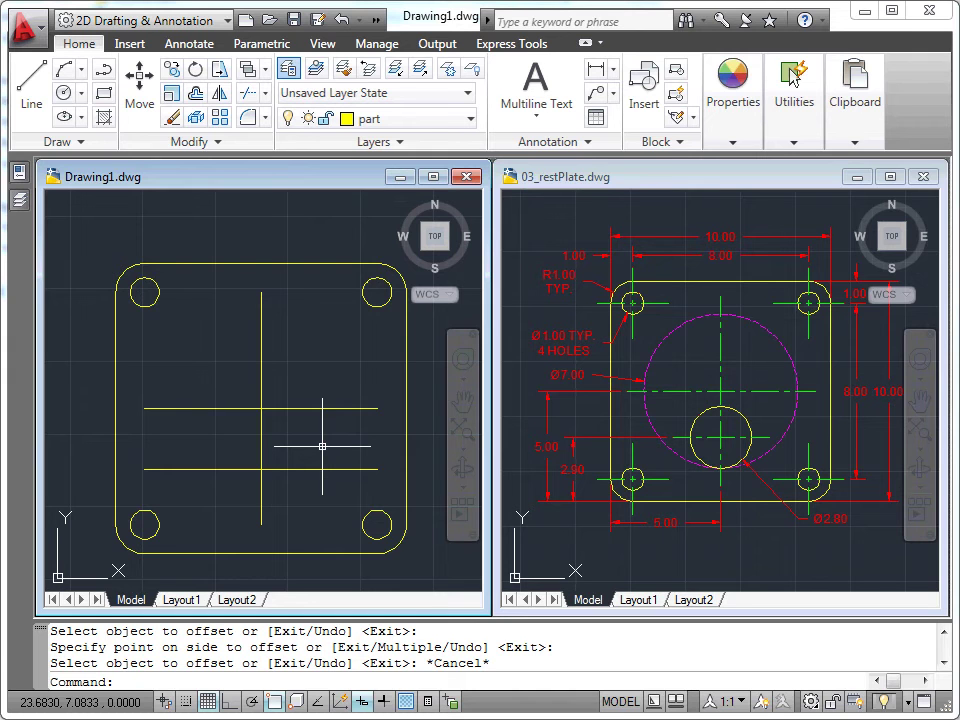
# - Draw a Ø2.8 circle centred where the vertical guide crosses the 2.9 line
pyautogui.click(66, 102)
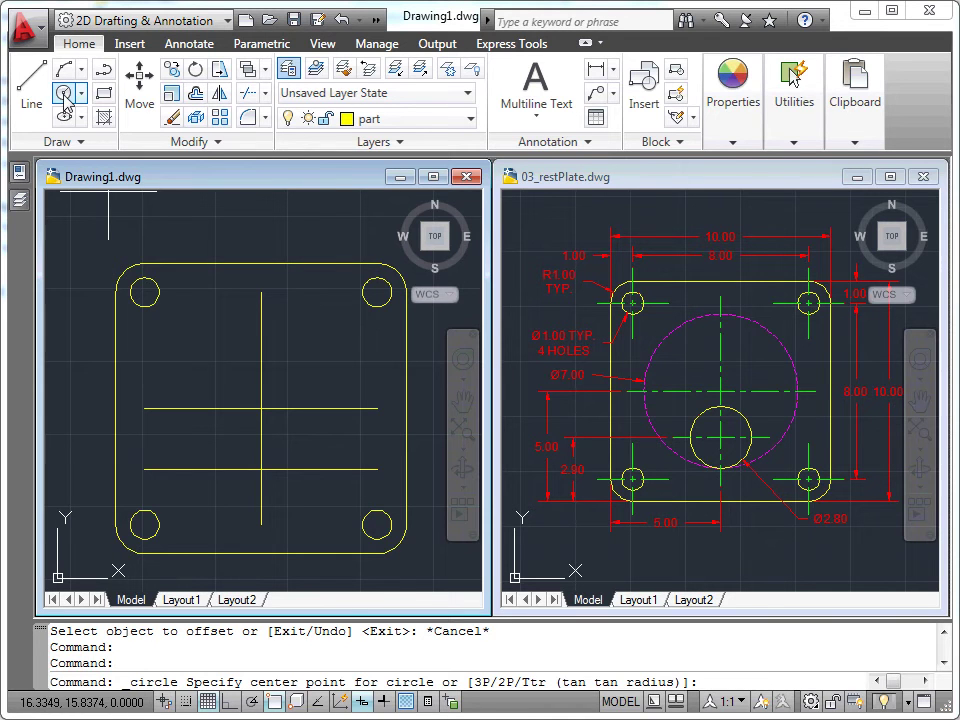
pyautogui.keyDown('shift'); pyautogui.rightClick(196, 312); pyautogui.keyUp('shift')
pyautogui.click(286, 498)
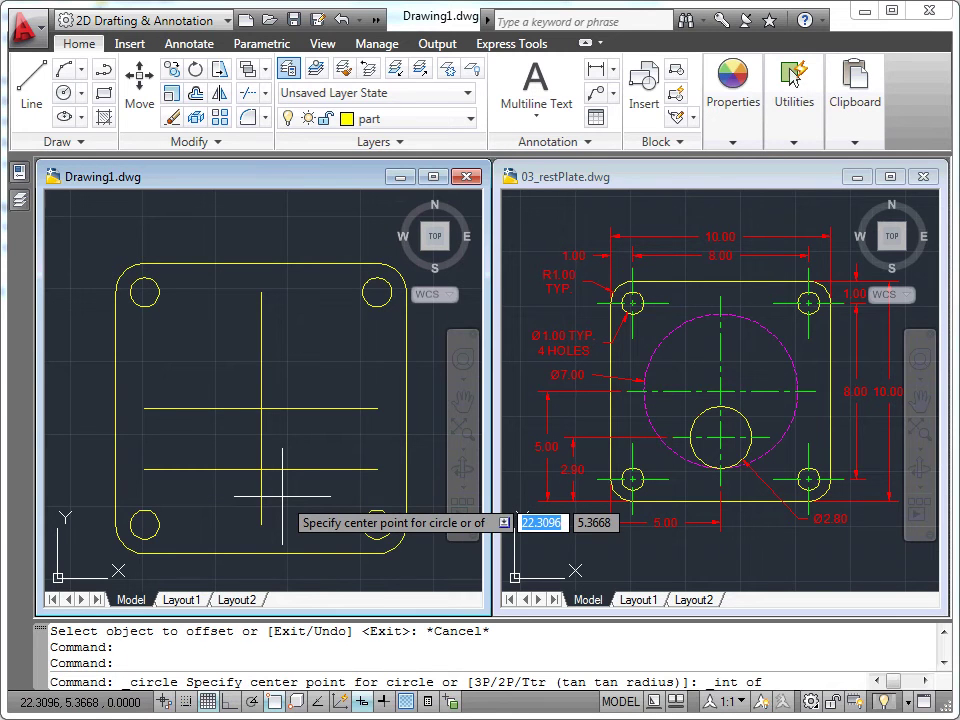
pyautogui.click(261, 468)
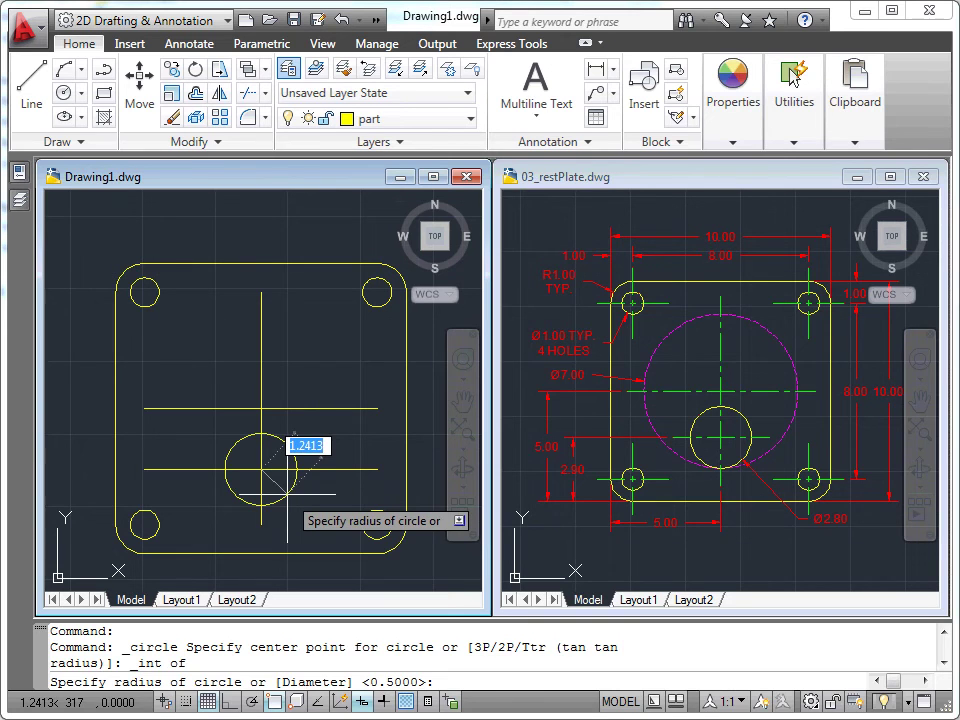
pyautogui.rightClick(288, 489)
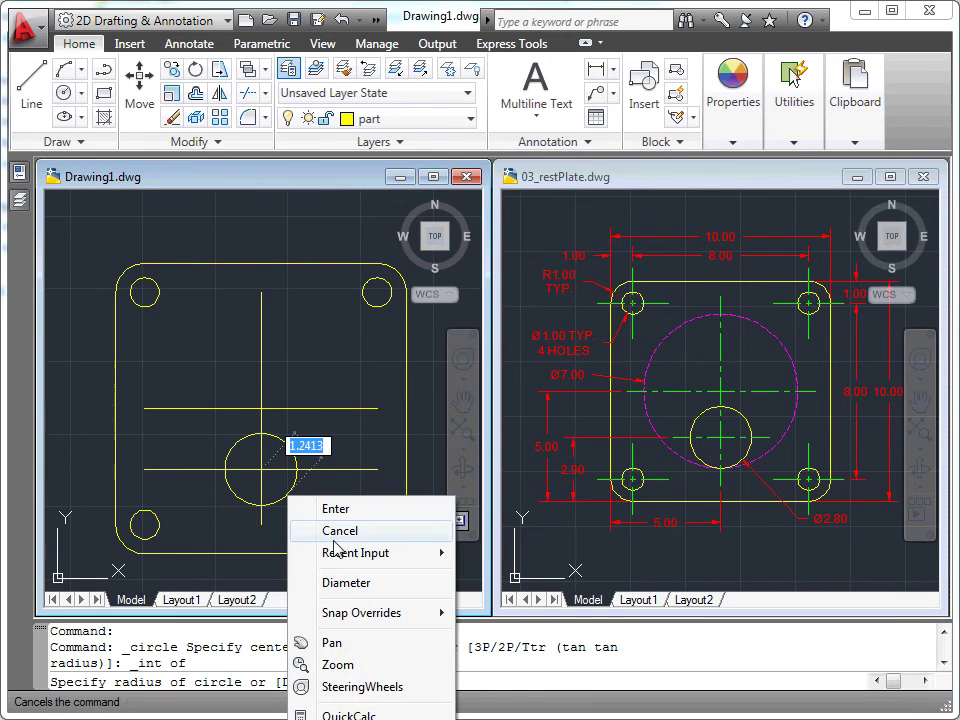
pyautogui.click(343, 580)
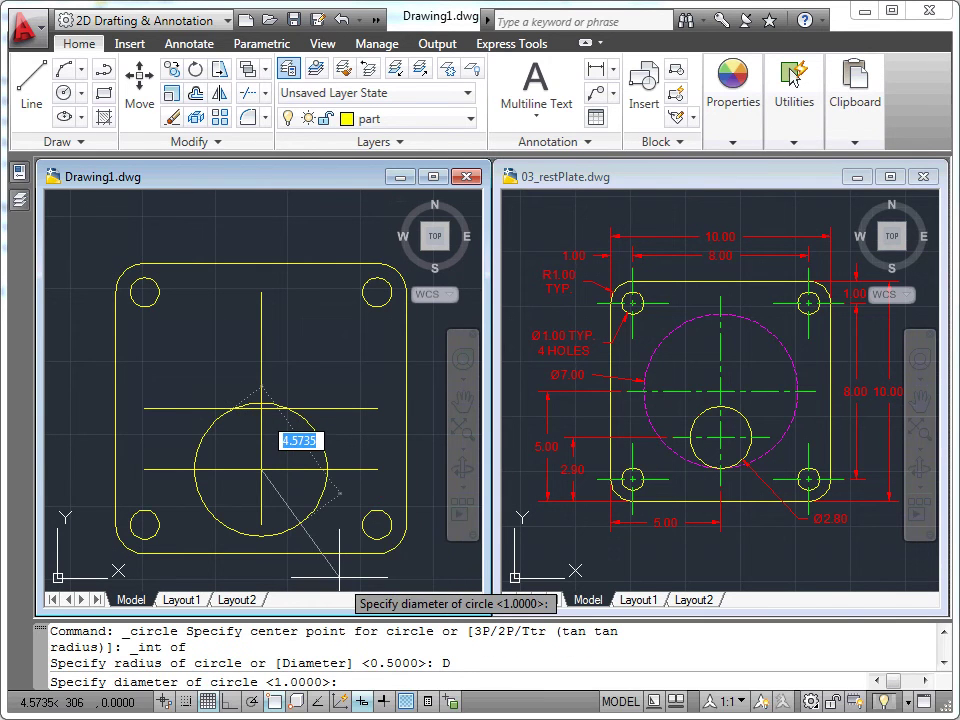
pyautogui.write('2.8')
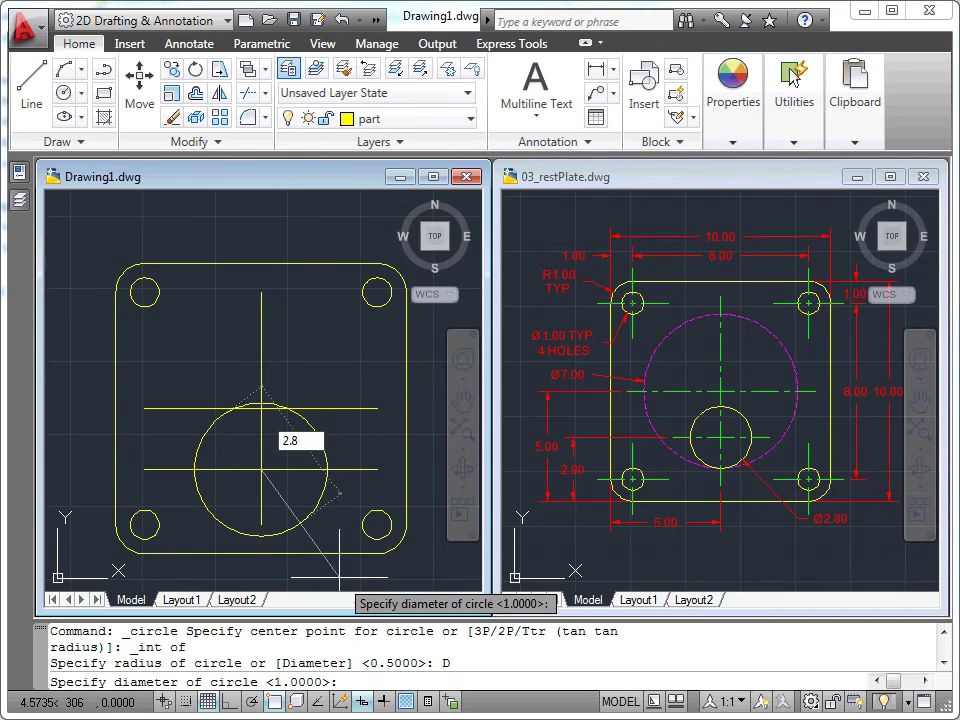
pyautogui.press('Return')
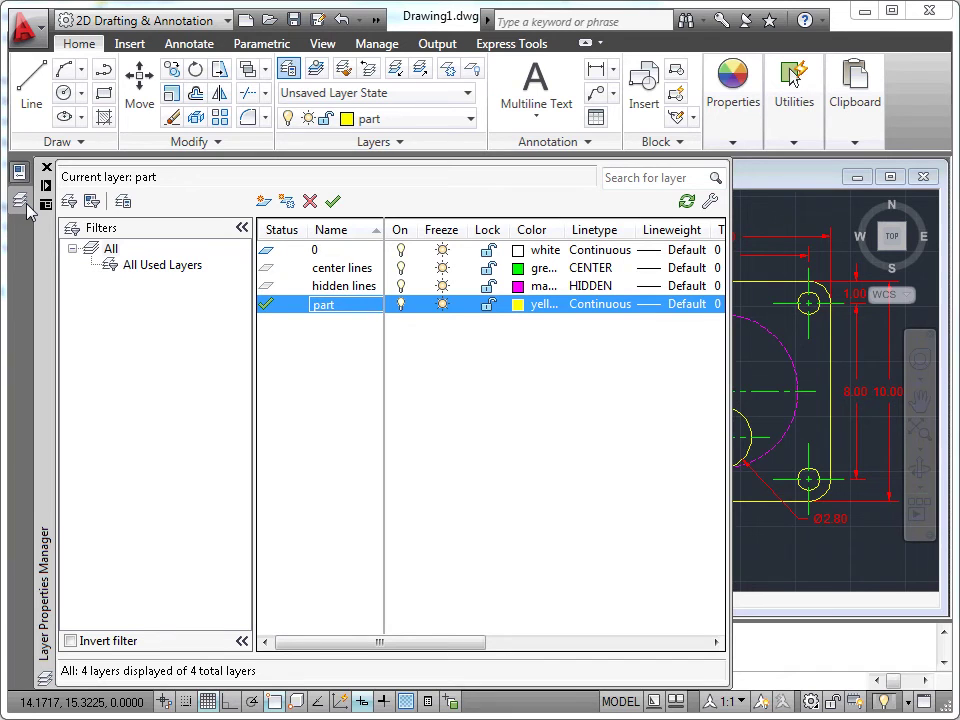
# - Make hidden lines current and draw a Ø7 circle centred at the 5.00 guide intersection
pyautogui.doubleClick(334, 286)
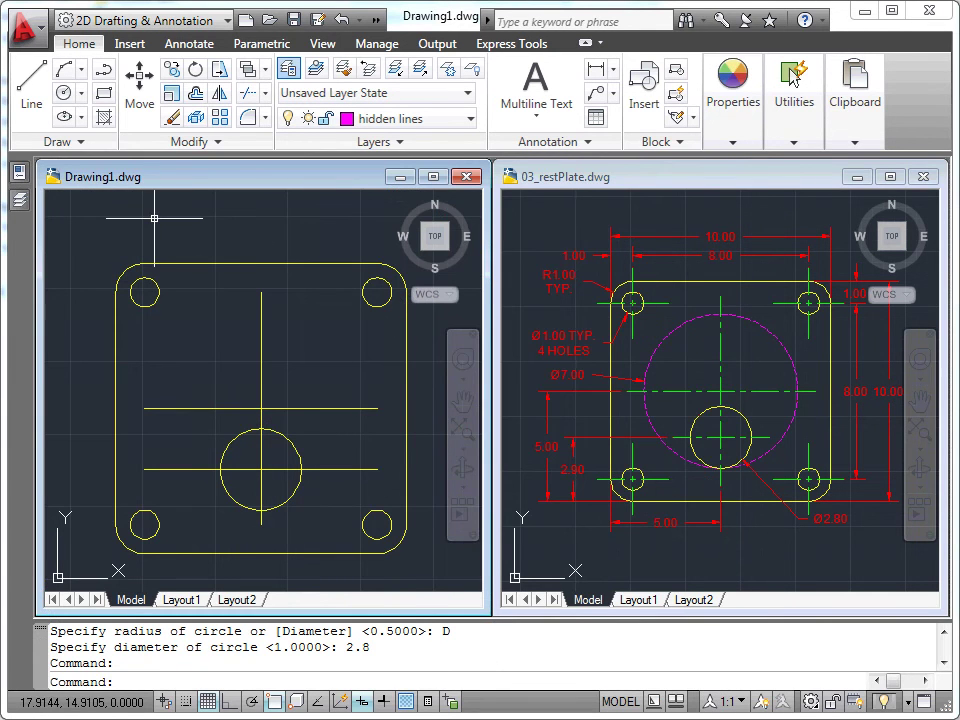
pyautogui.press('Return')
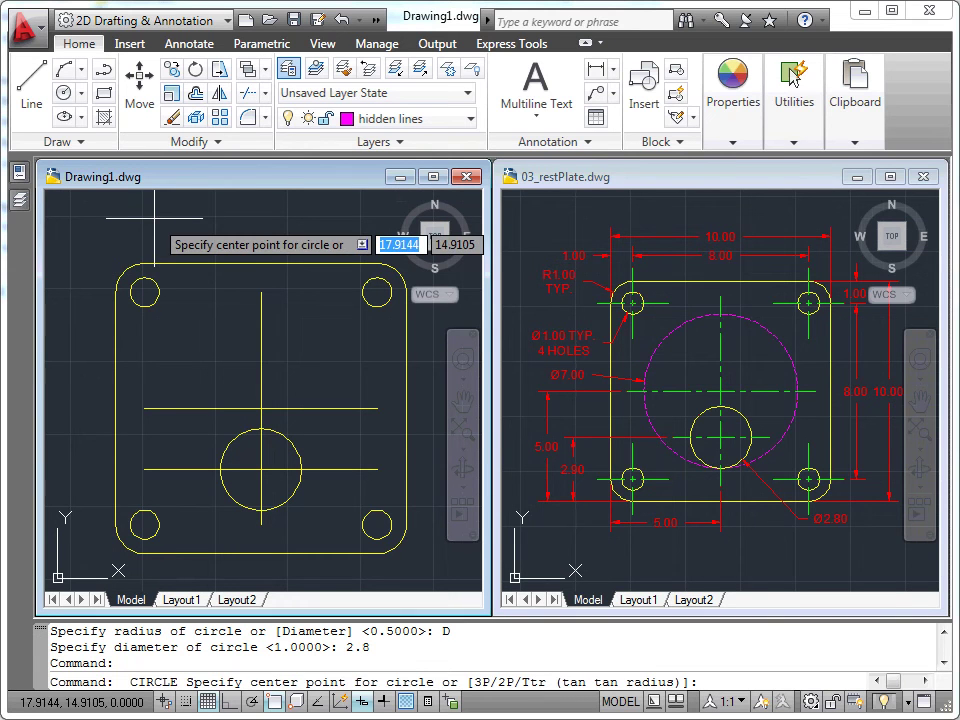
pyautogui.keyDown('shift'); pyautogui.rightClick(262, 408); pyautogui.keyUp('shift')
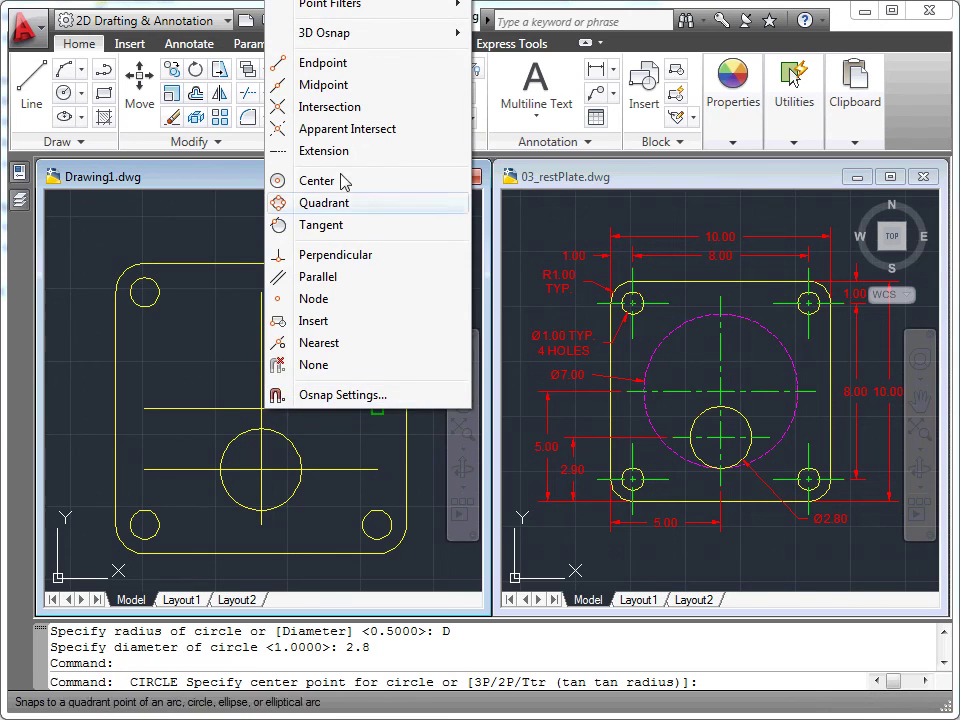
pyautogui.click(345, 115)
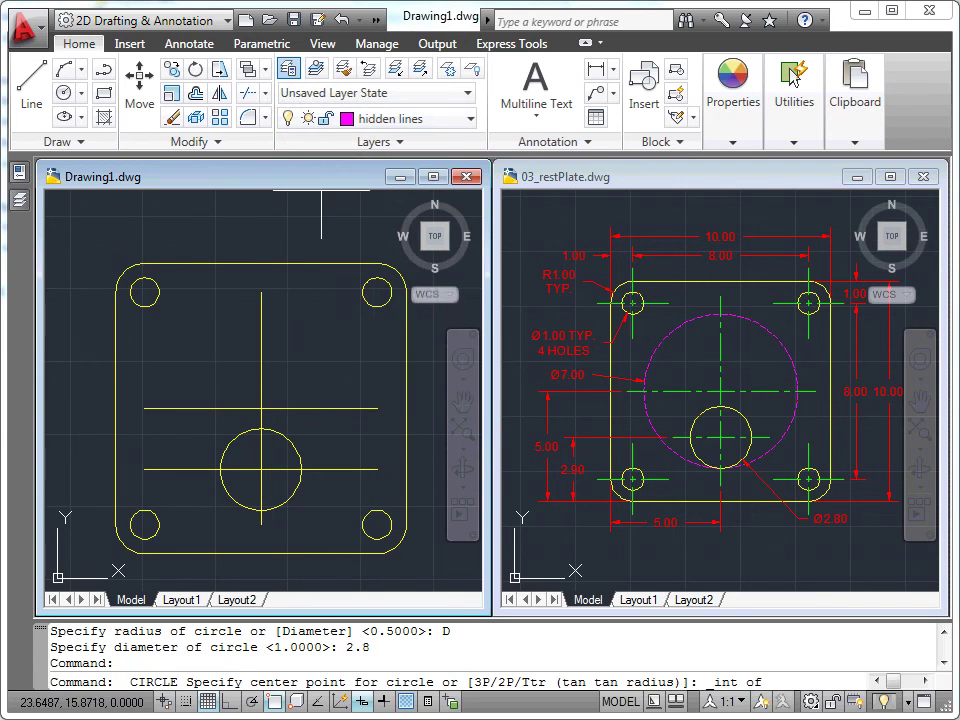
pyautogui.click(260, 408)
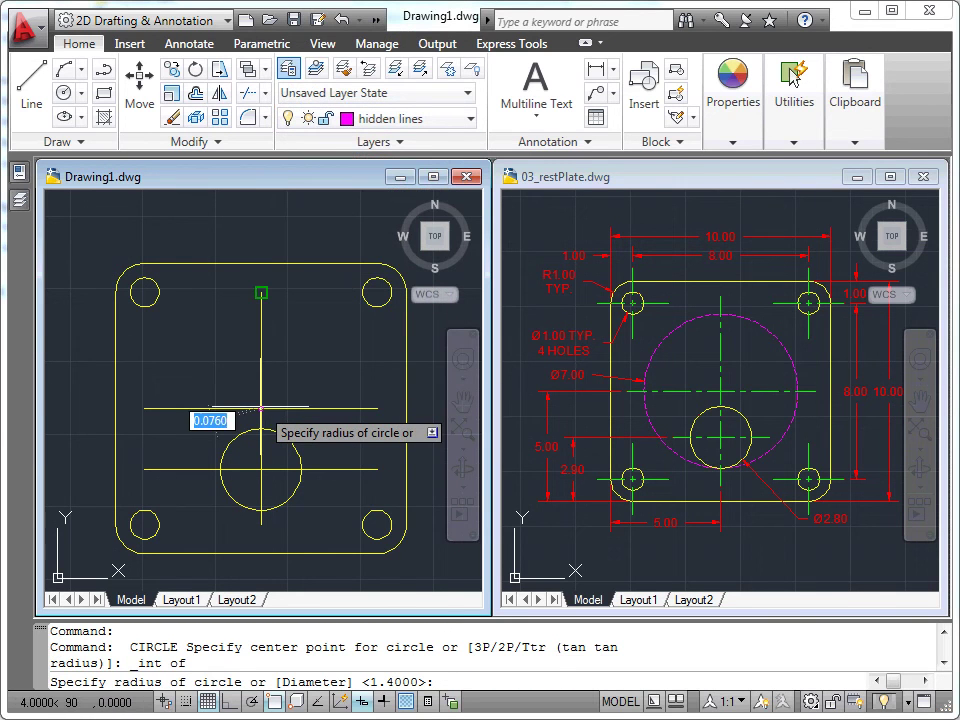
pyautogui.rightClick(295, 355)
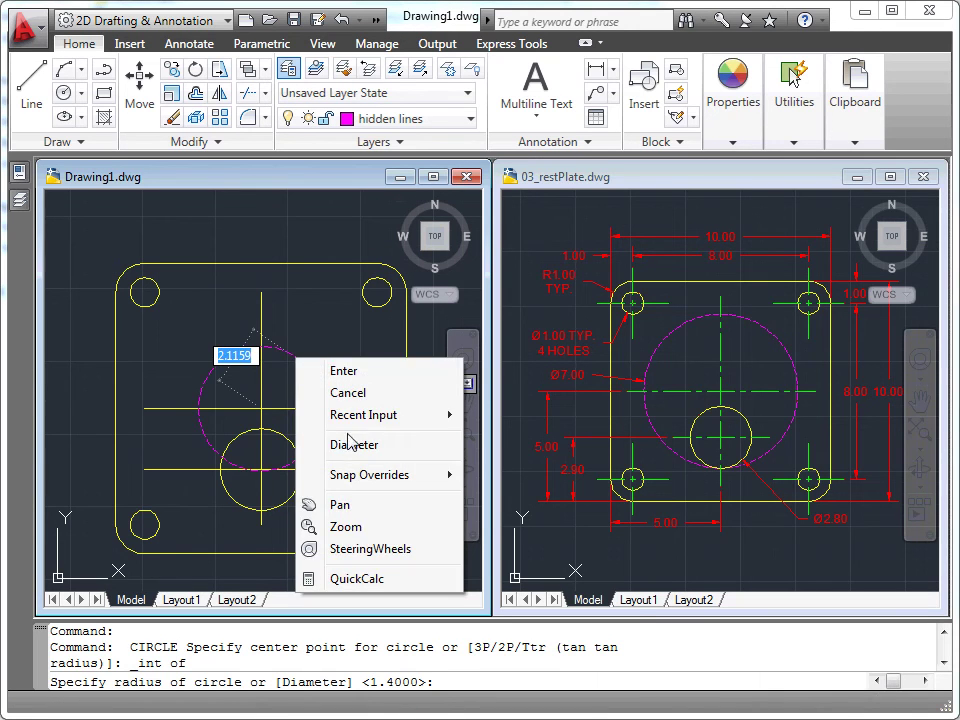
pyautogui.click(354, 444)
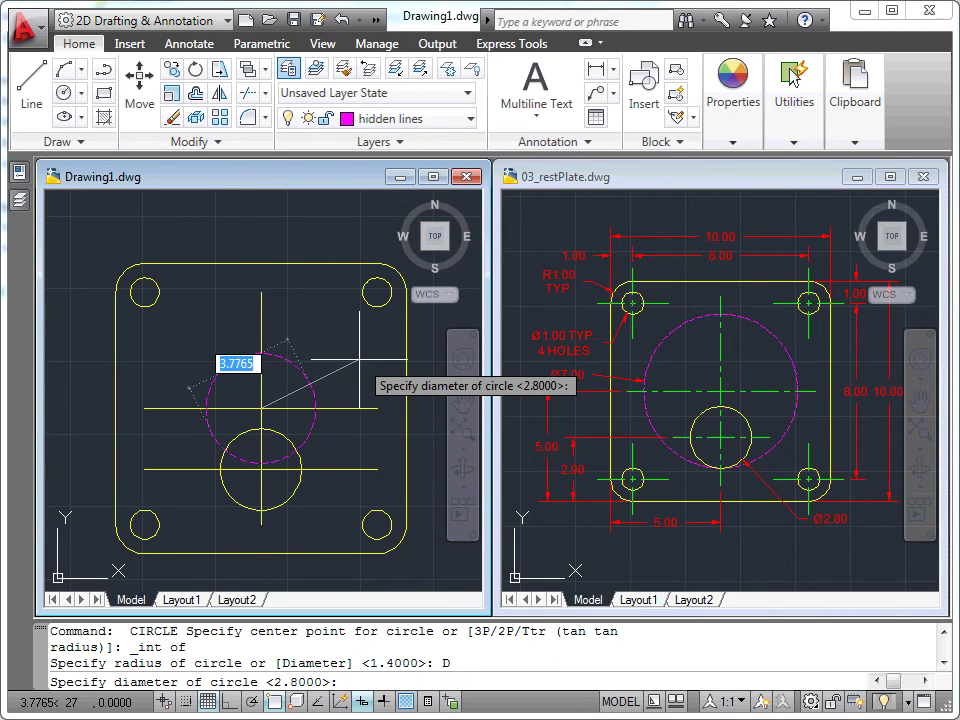
pyautogui.write('7')
pyautogui.press('Return')
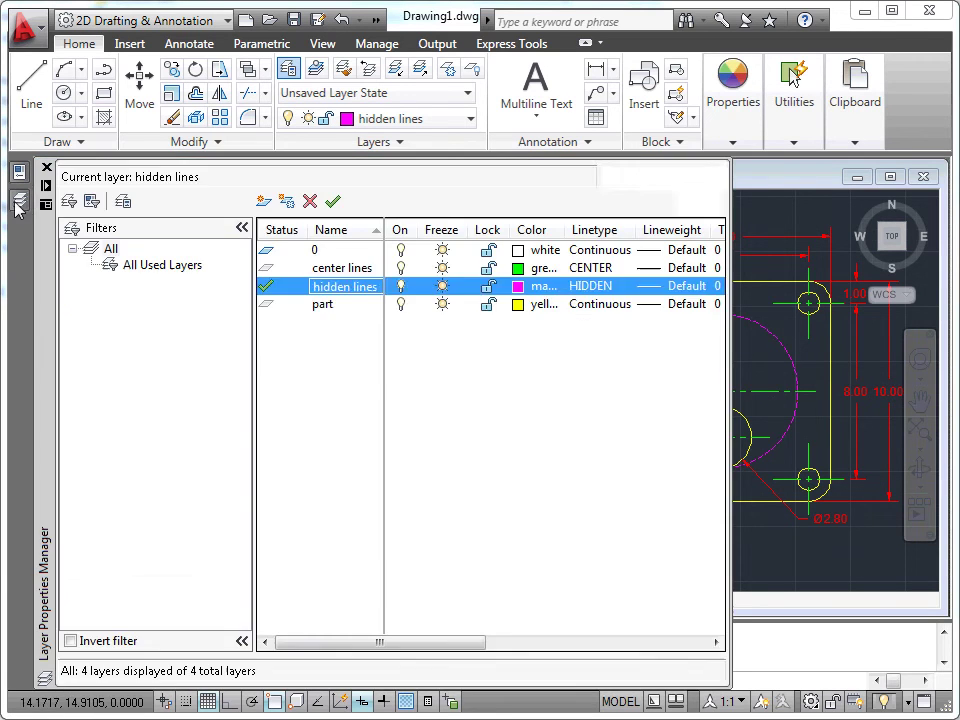
# - Make center lines current and draw a vertical quadrant-to-quadrant line across the top-left hole
pyautogui.click(322, 270)
pyautogui.doubleClick(322, 270)
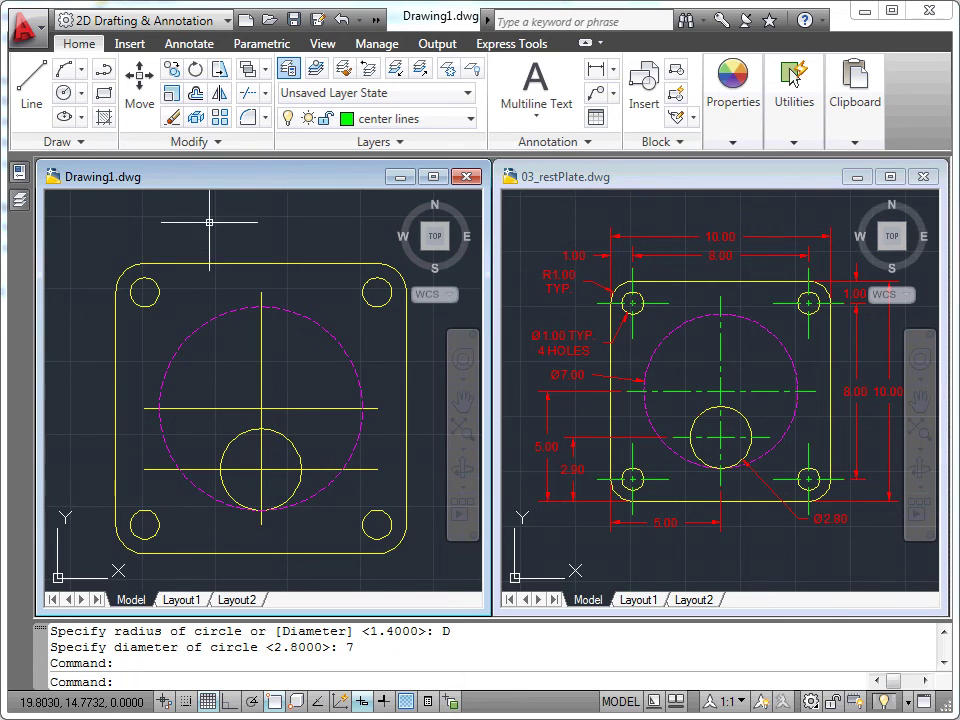
pyautogui.click(33, 94)
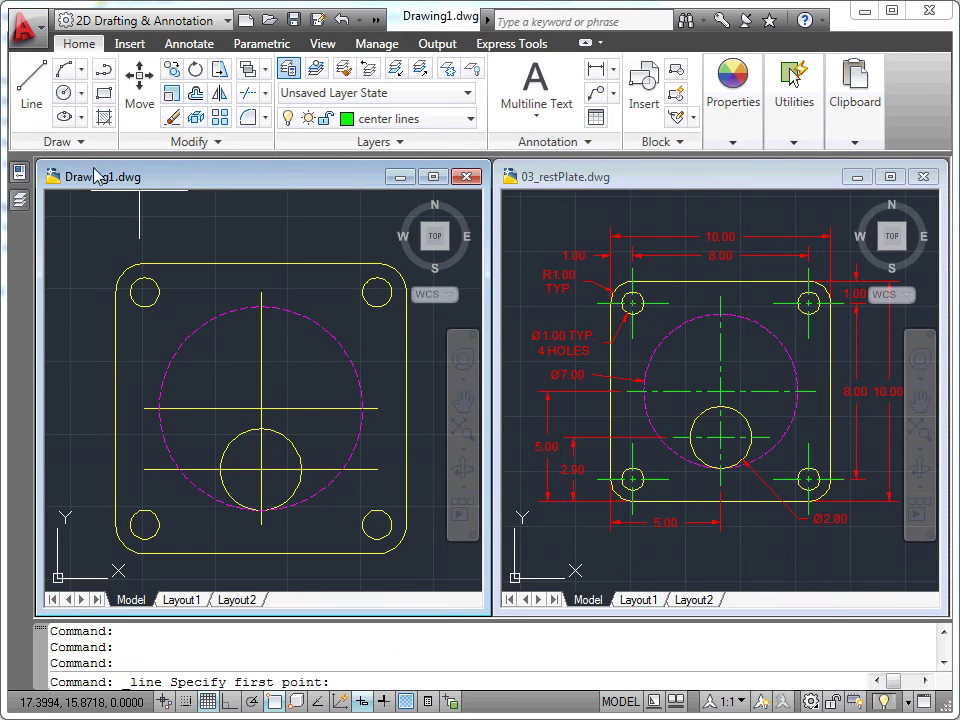
pyautogui.keyDown('shift'); pyautogui.rightClick(128, 238); pyautogui.keyUp('shift')
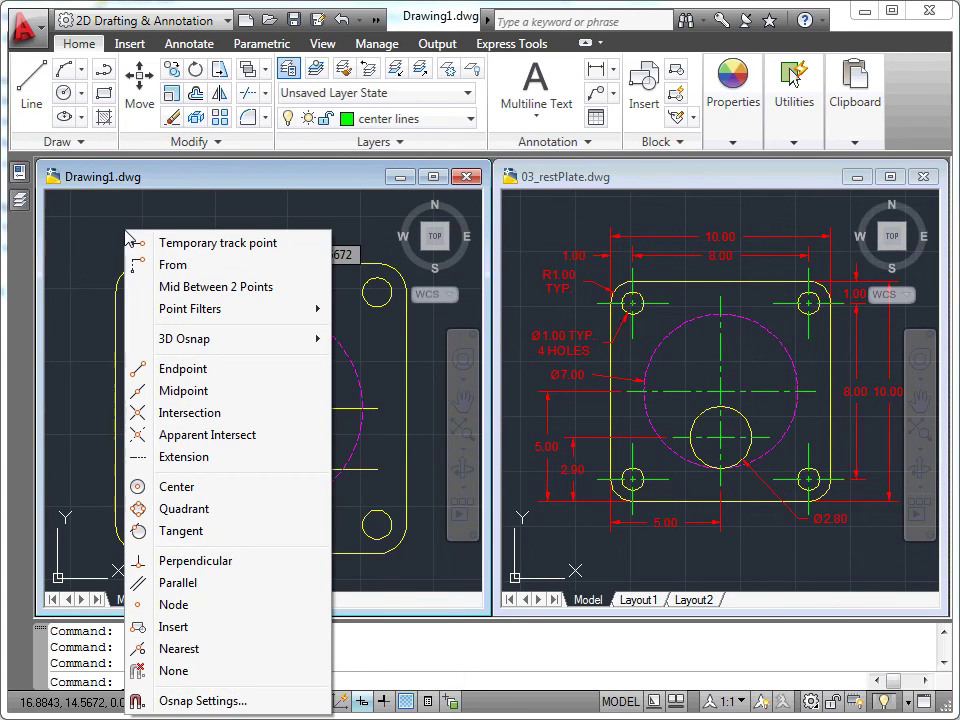
pyautogui.click(186, 509)
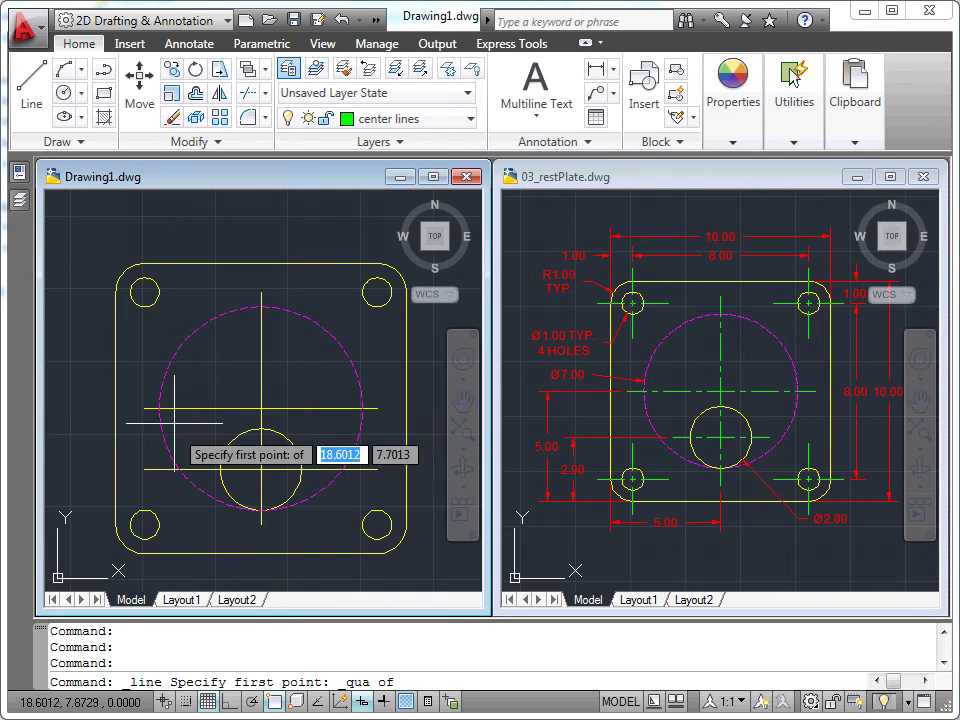
pyautogui.click(145, 290)
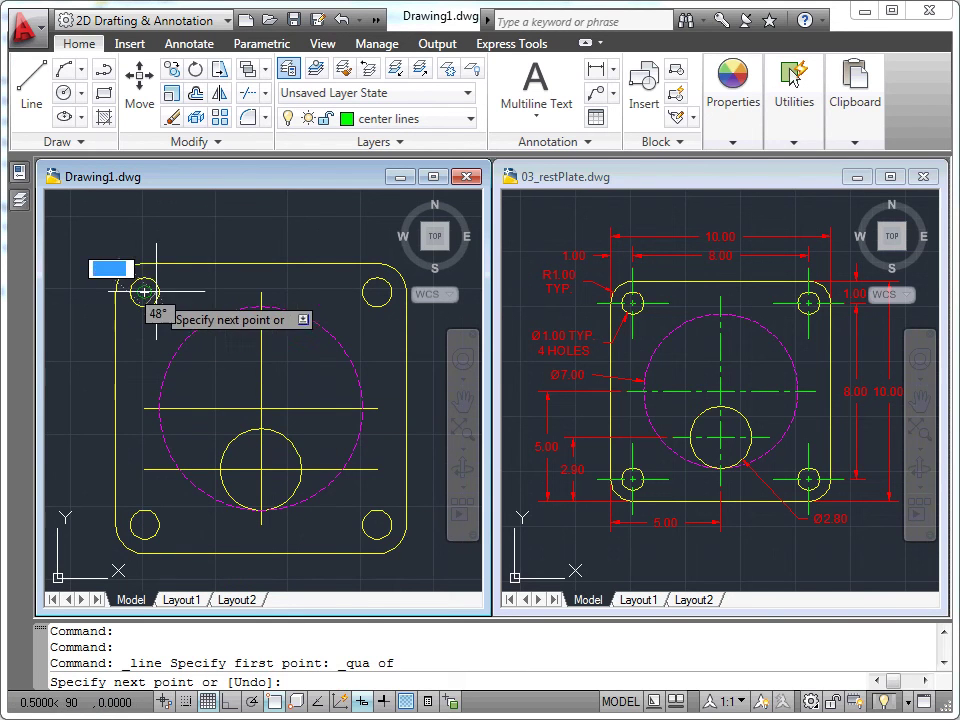
pyautogui.keyDown('shift'); pyautogui.rightClick(167, 245); pyautogui.keyUp('shift')
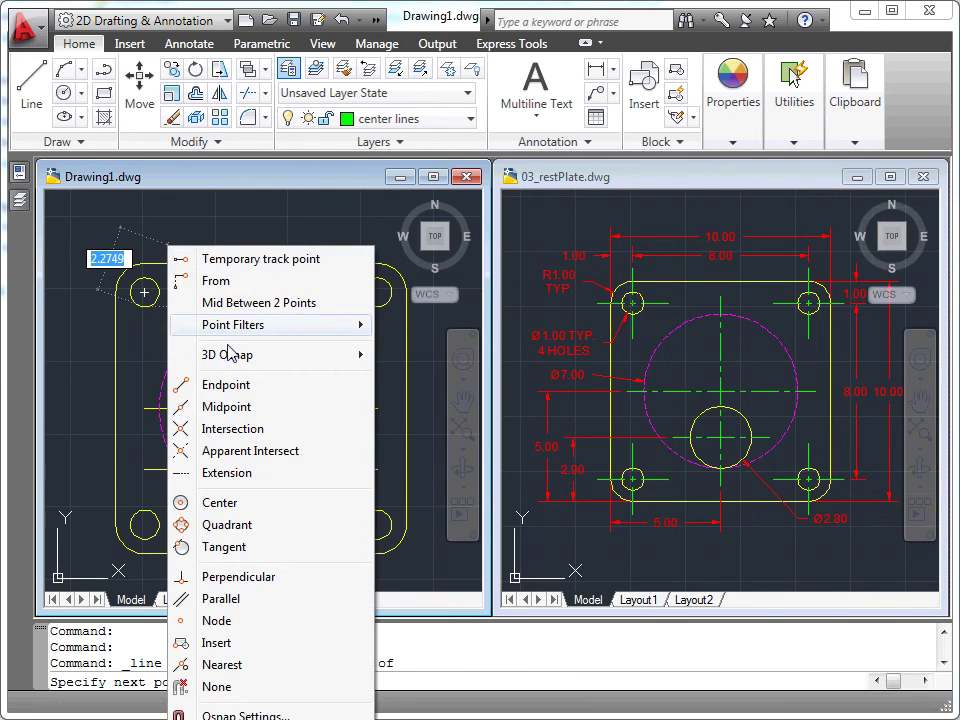
pyautogui.click(228, 544)
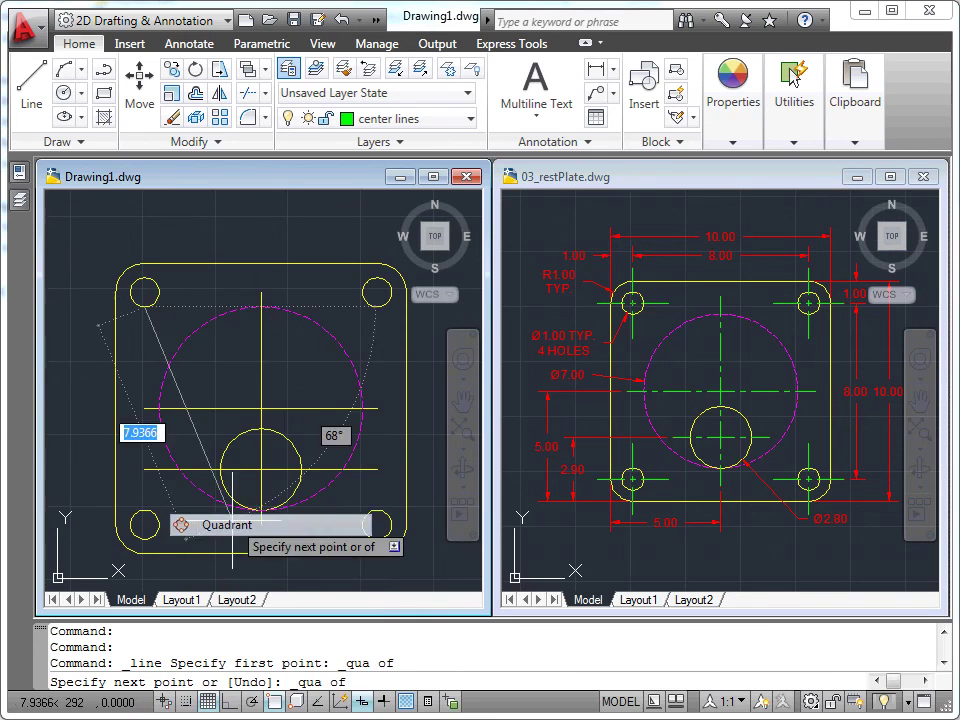
pyautogui.click(143, 279)
pyautogui.press('Escape')
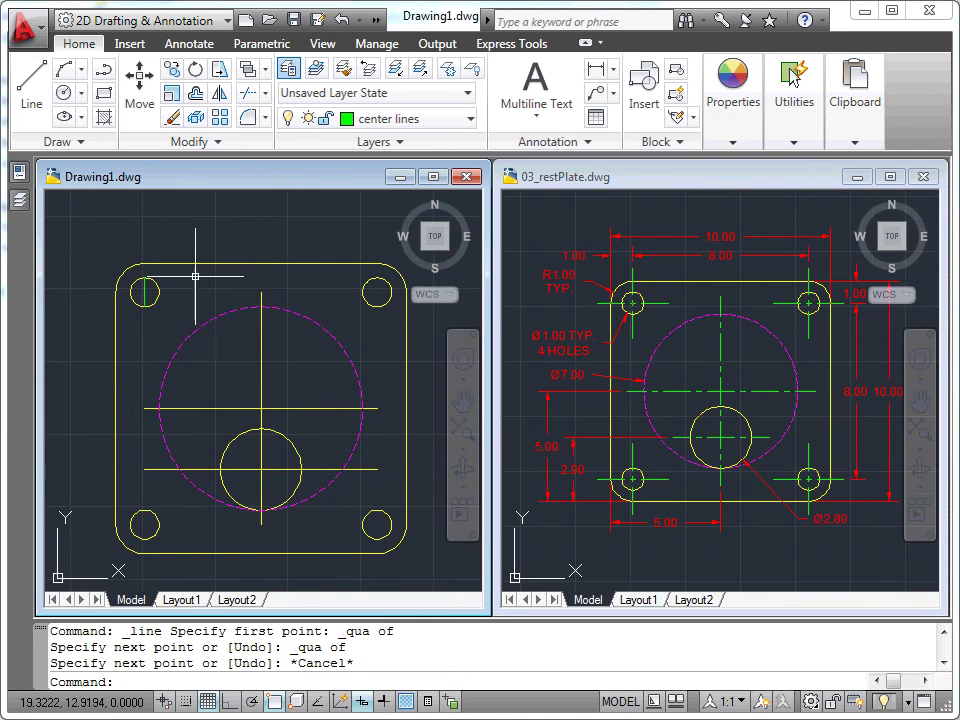
# - Draw a horizontal center line across the top-left hole from its right to left quadrant
pyautogui.click(35, 108)
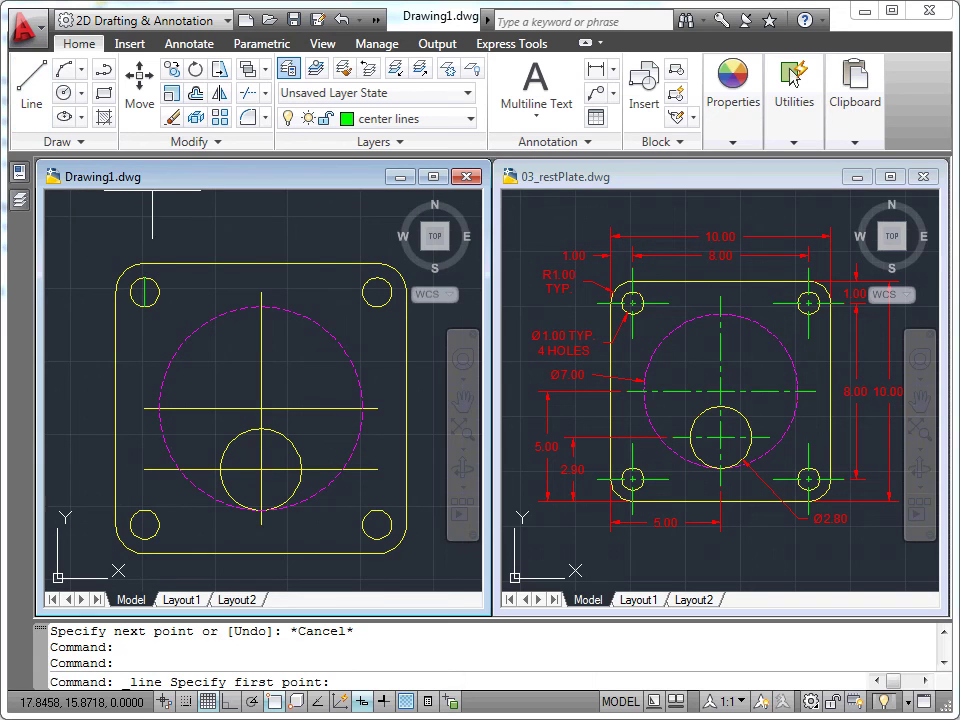
pyautogui.keyDown('shift'); pyautogui.rightClick(190, 243); pyautogui.keyUp('shift')
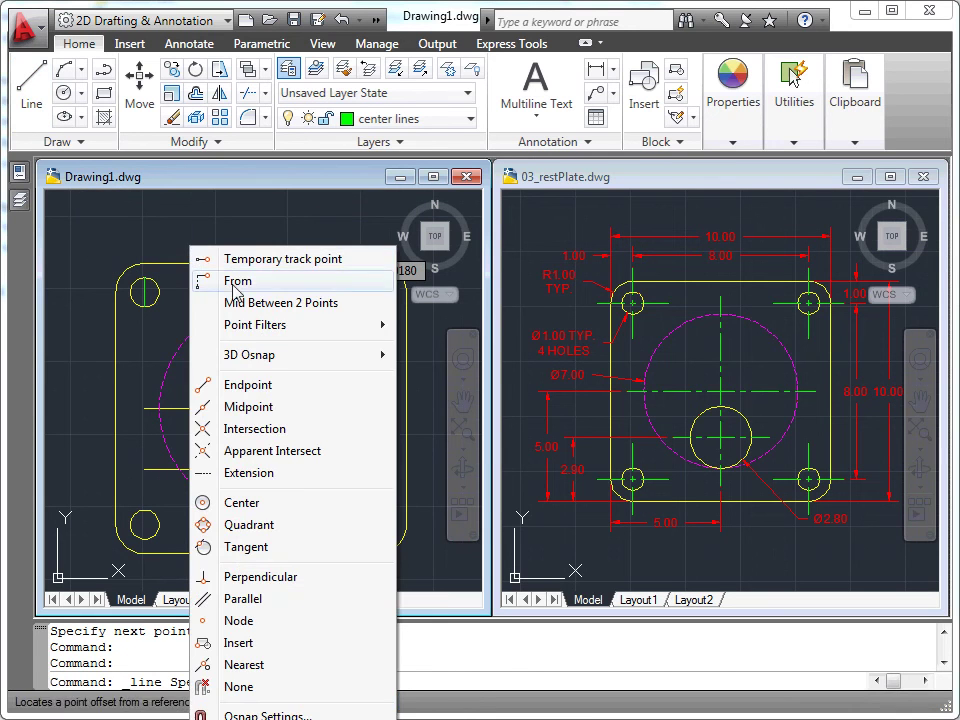
pyautogui.click(248, 525)
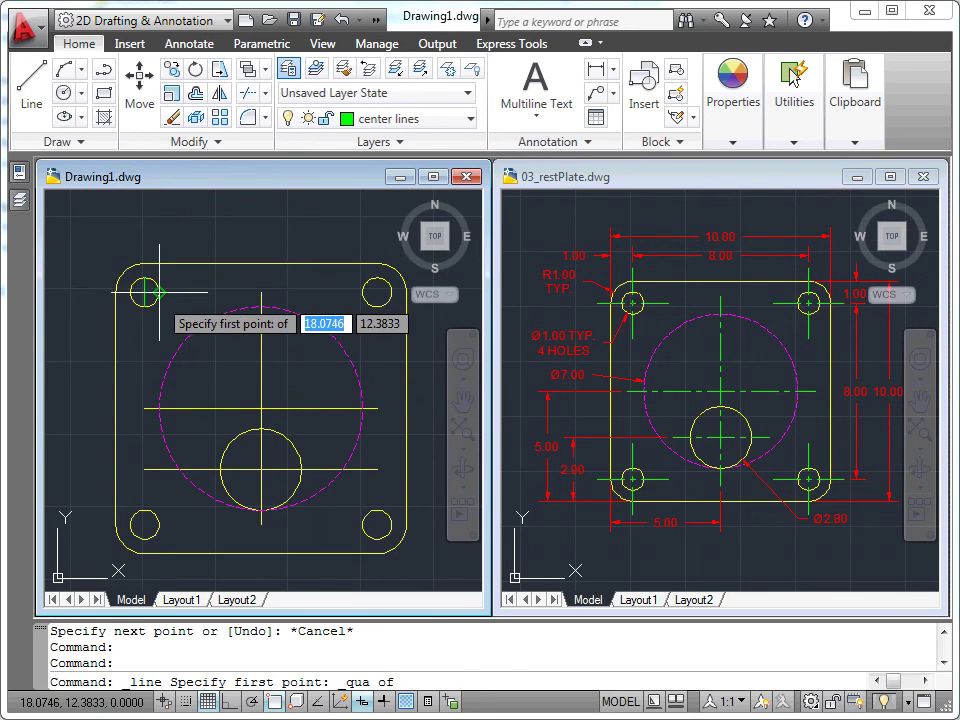
pyautogui.click(147, 287)
pyautogui.keyDown('shift'); pyautogui.rightClick(137, 302); pyautogui.keyUp('shift')
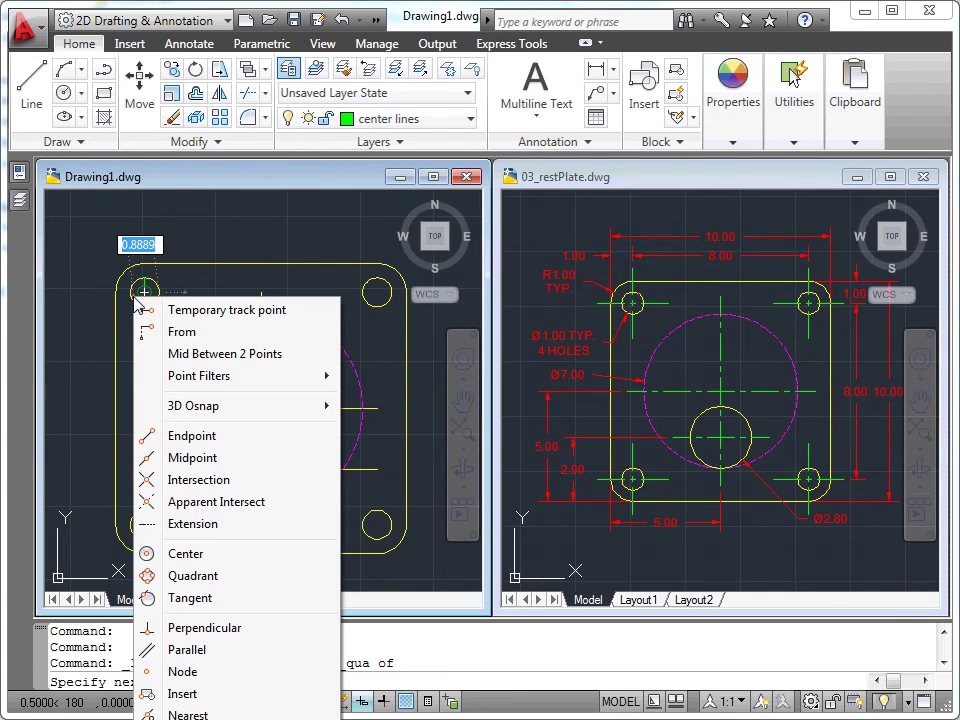
pyautogui.click(192, 576)
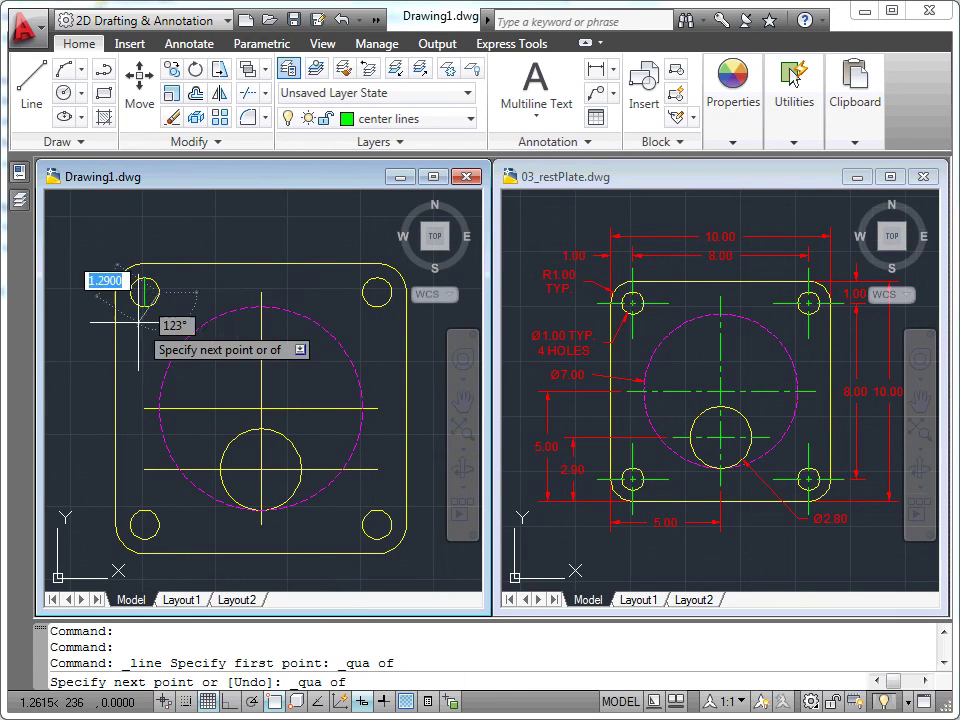
pyautogui.click(131, 293)
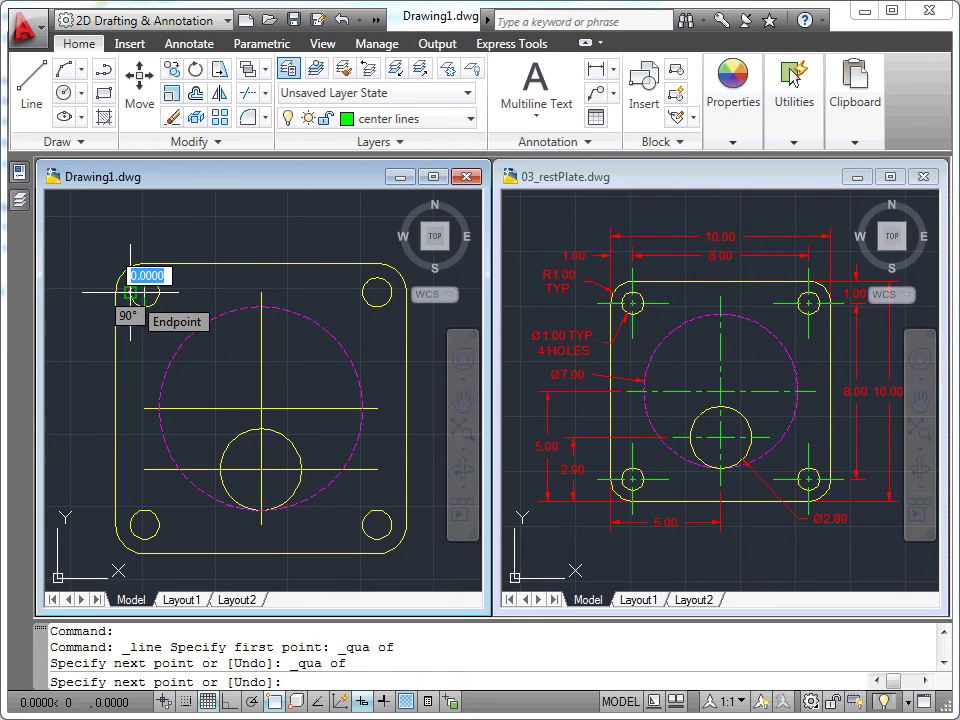
pyautogui.press('Escape')
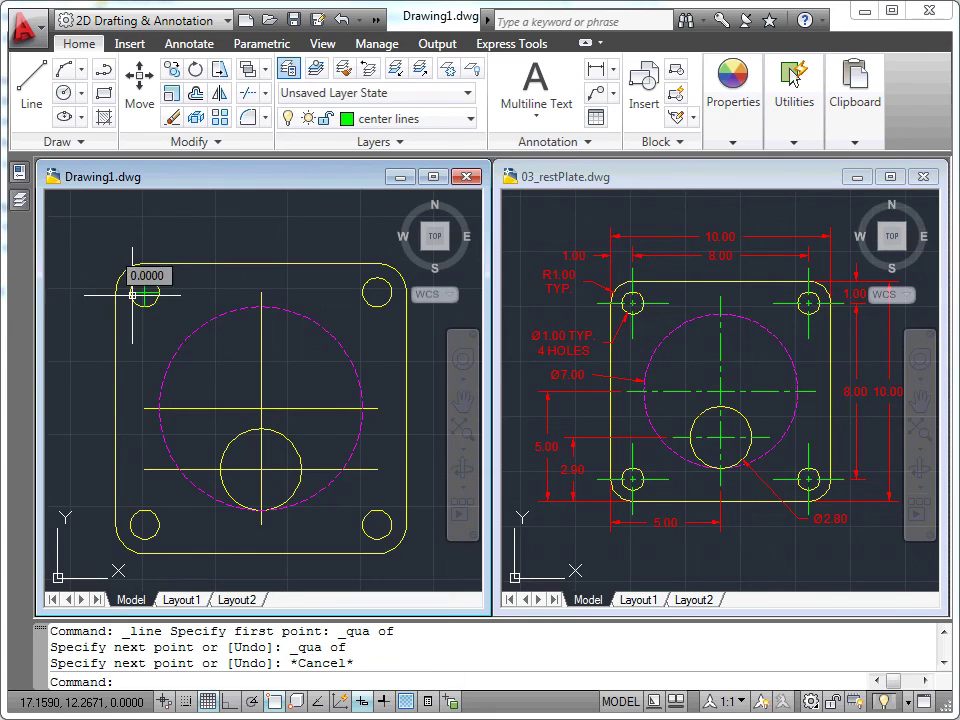
pyautogui.scroll(2, 132, 294)
pyautogui.scroll(2, 140, 300)
pyautogui.scroll(2, 145, 305)
pyautogui.moveTo(150, 310); pyautogui.dragTo(250, 367, button='middle')
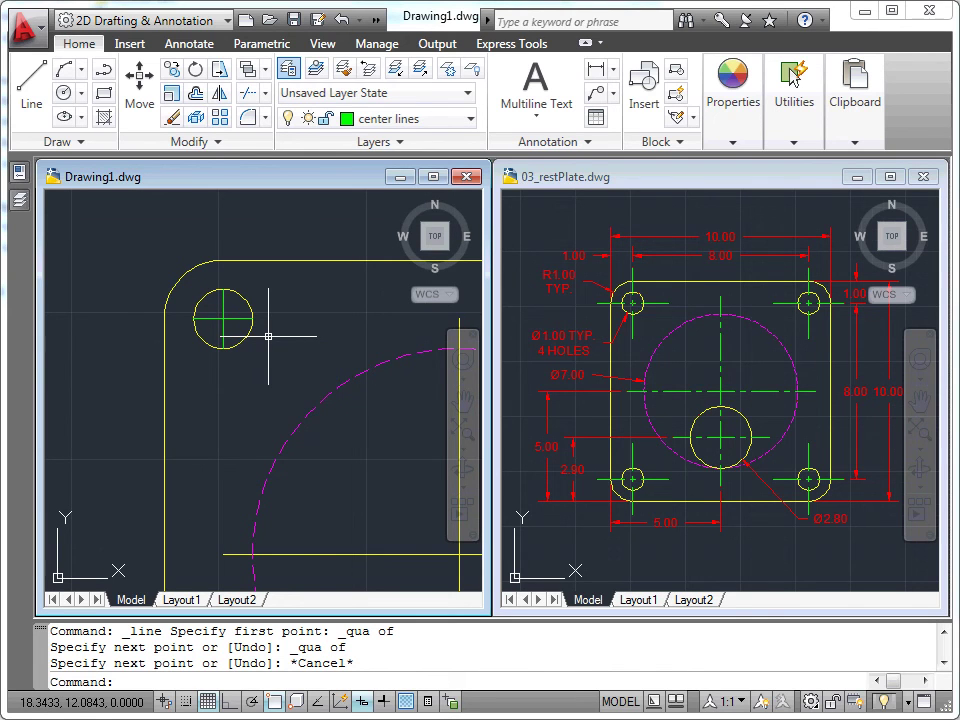
# - Scale the top-left hole's two center lines about the hole centre so they extend past the circle
pyautogui.click(170, 96)
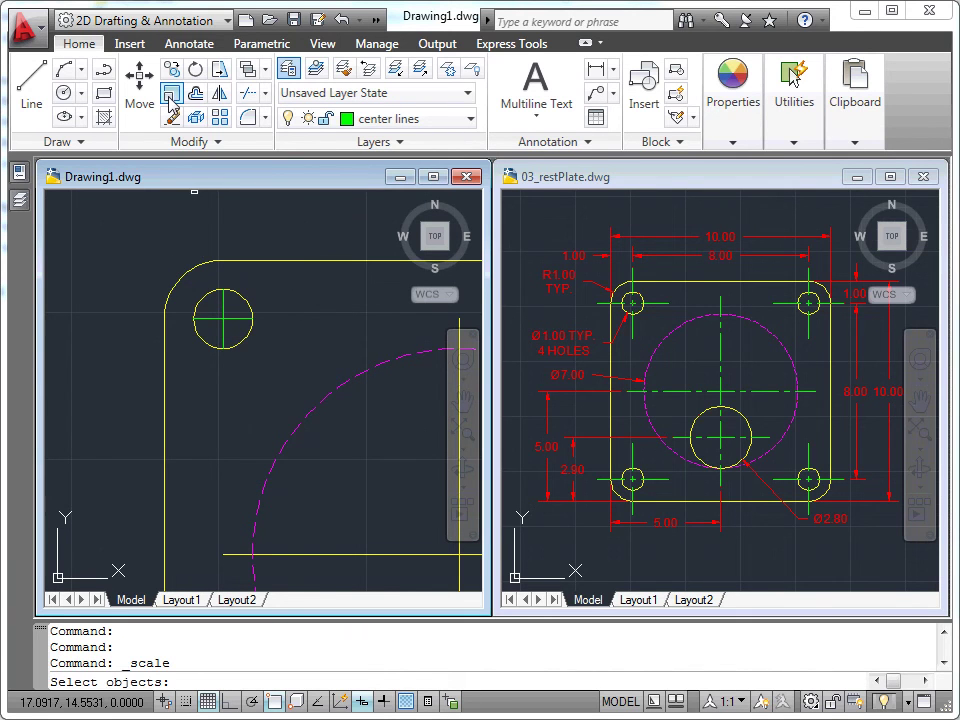
pyautogui.click(234, 312)
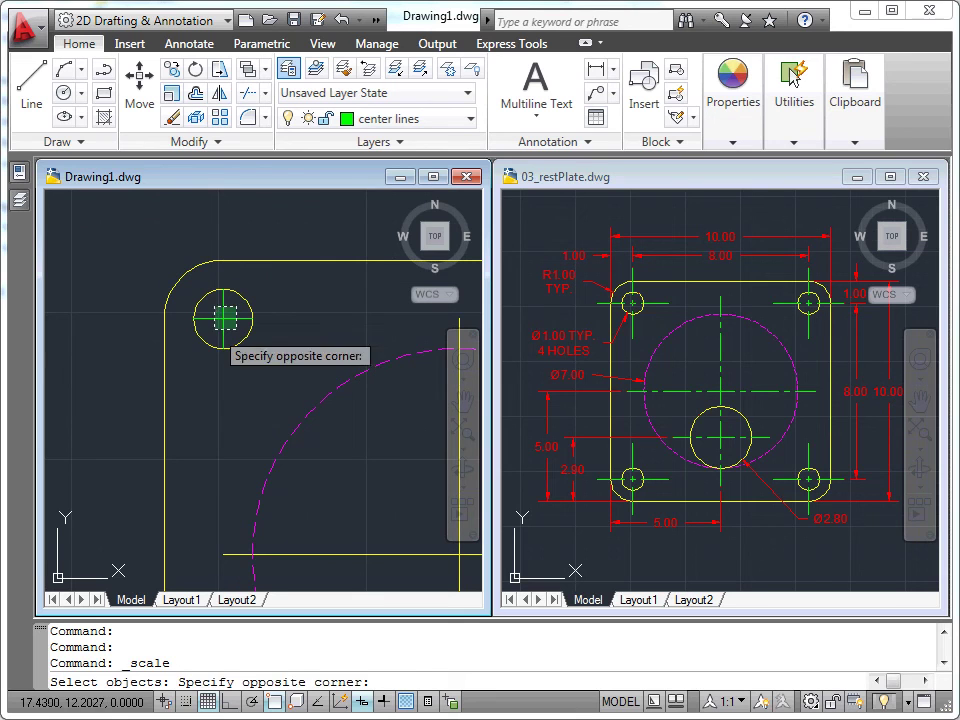
pyautogui.click(212, 332)
pyautogui.press('Return')
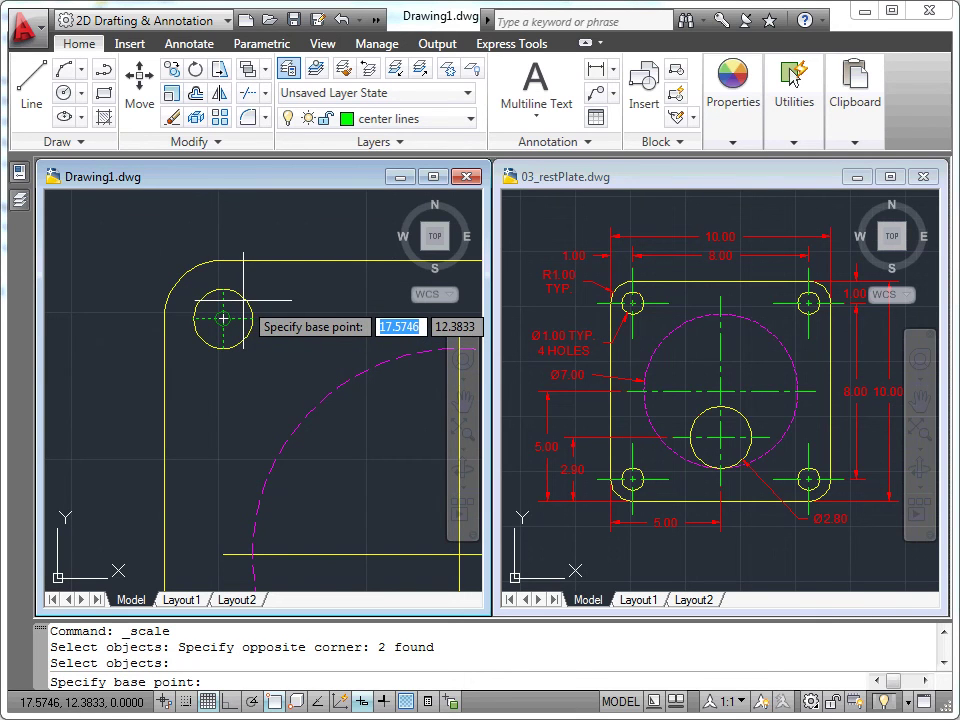
pyautogui.click(244, 300)
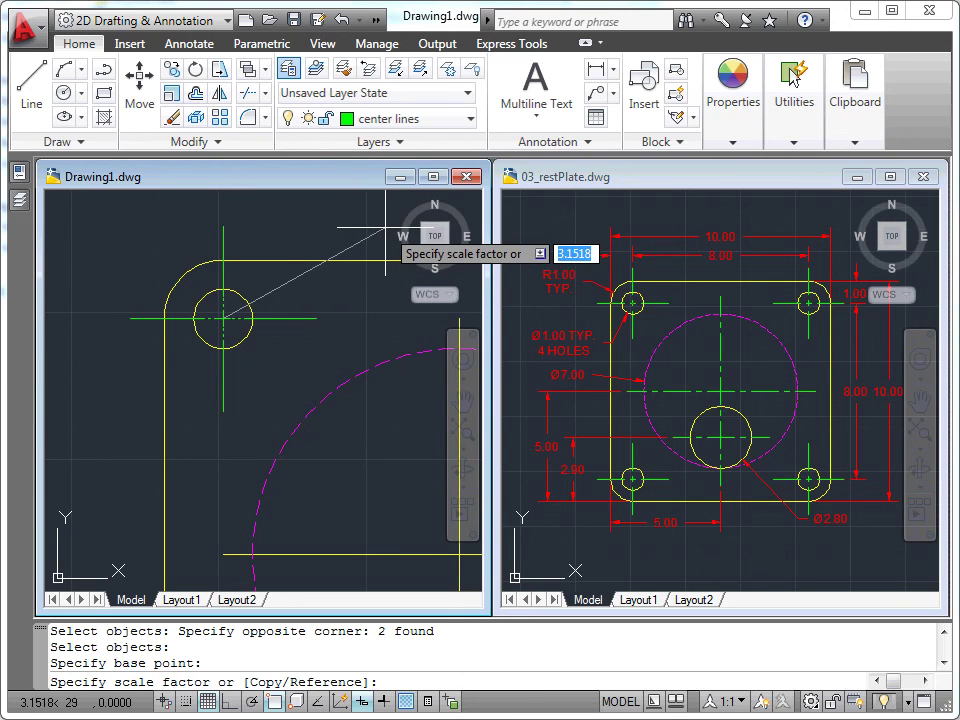
pyautogui.click(386, 232)
pyautogui.scroll(-3, 337, 304)
pyautogui.moveTo(287, 302)
pyautogui.mouseDown(button='middle')
pyautogui.moveTo(246, 278)
pyautogui.moveTo(276, 290)
pyautogui.mouseUp(button='middle')
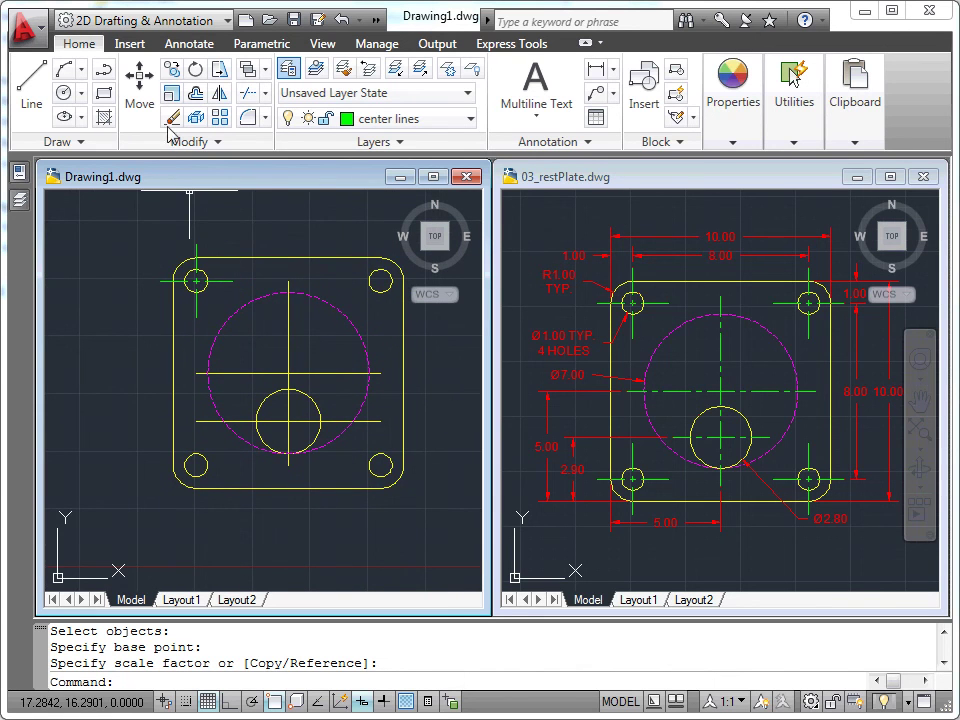
# - Copy the top-left hole and its center mark to the top-right, bottom-right and bottom-left corners
pyautogui.click(171, 68)
pyautogui.click(196, 264)
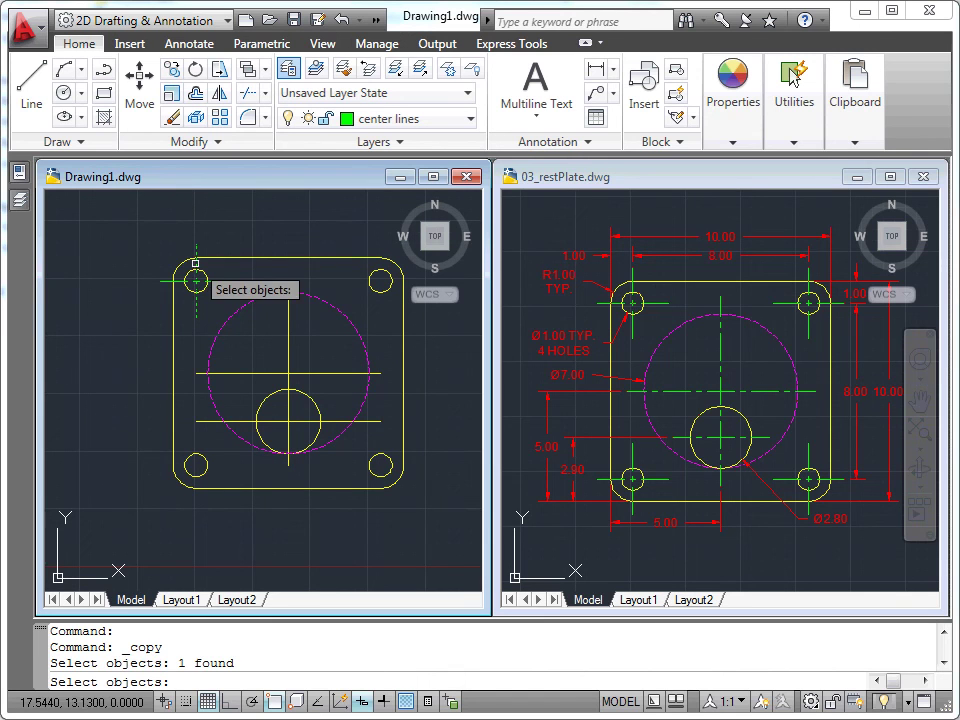
pyautogui.click(206, 273)
pyautogui.press('Return')
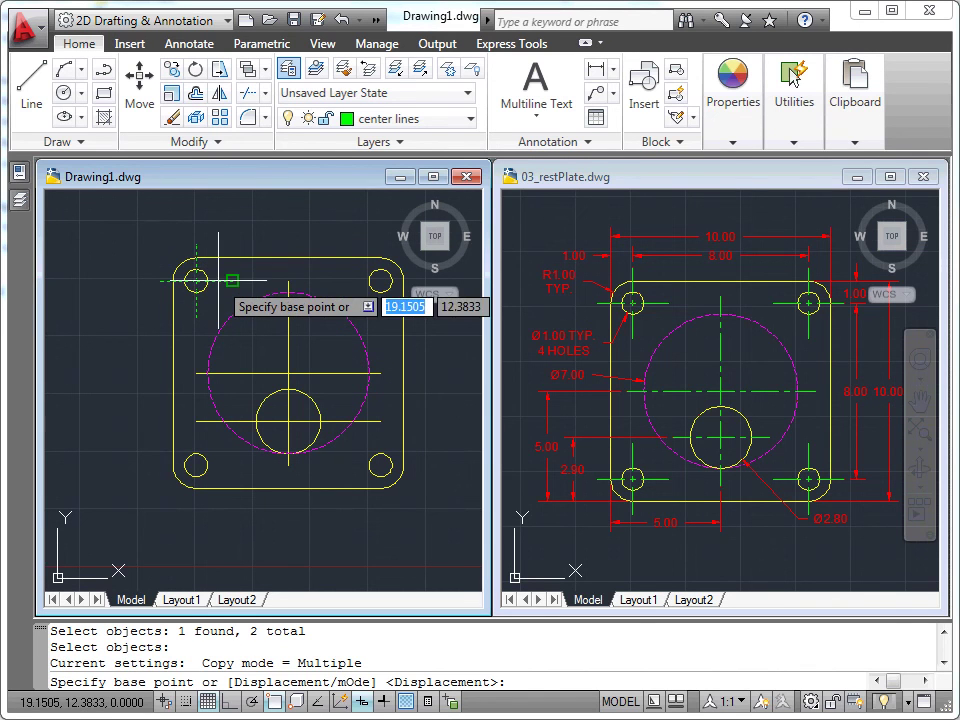
pyautogui.click(196, 280)
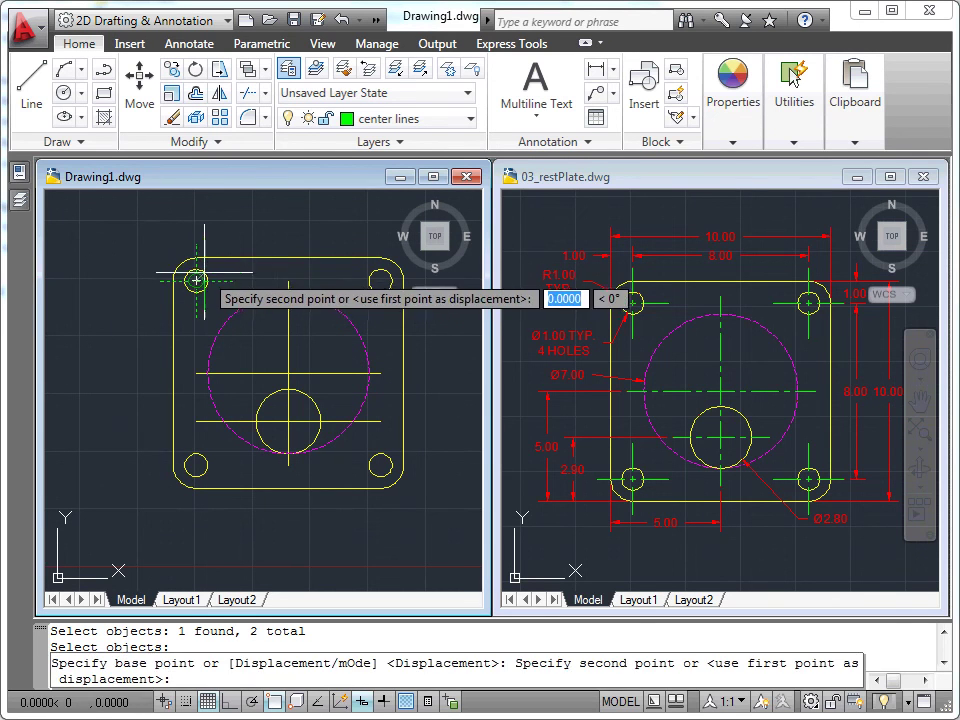
pyautogui.click(380, 281)
pyautogui.scroll(2, 390, 340)
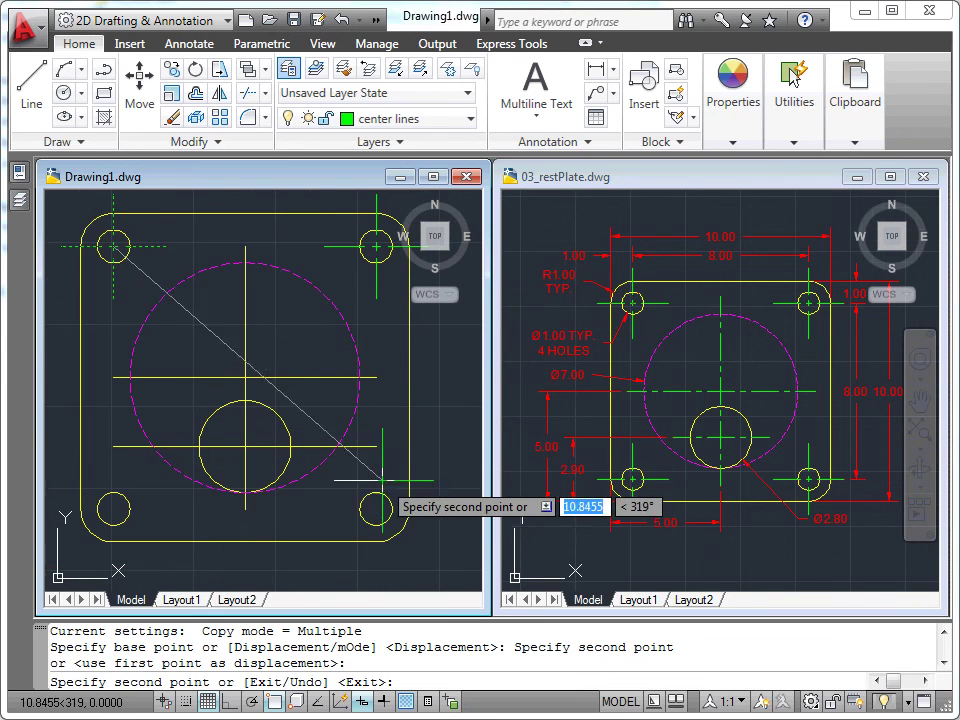
pyautogui.click(375, 508)
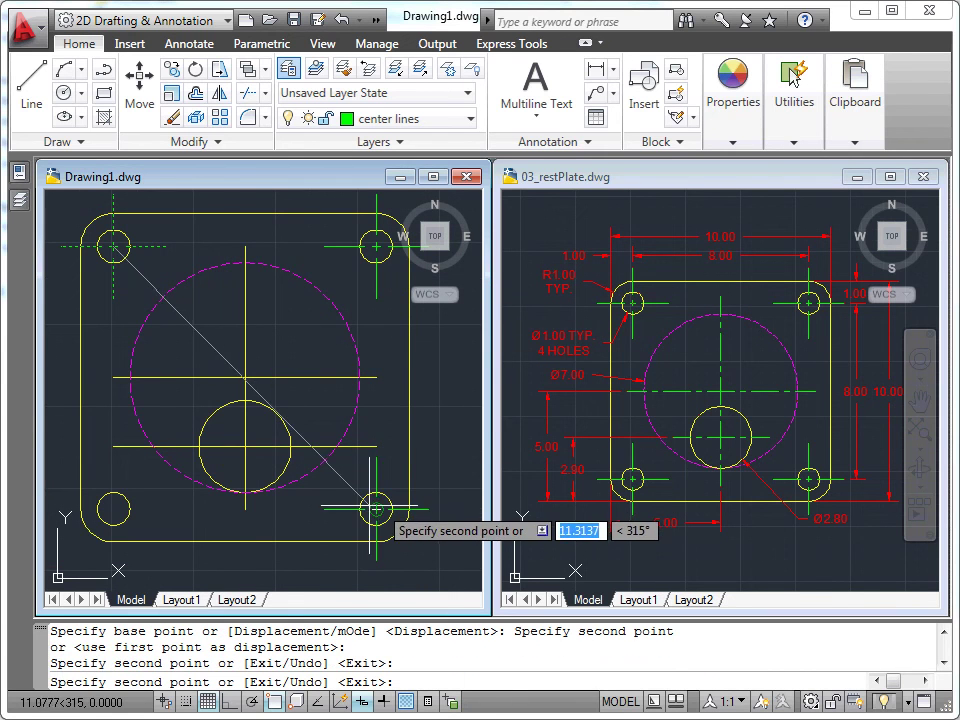
pyautogui.click(113, 508)
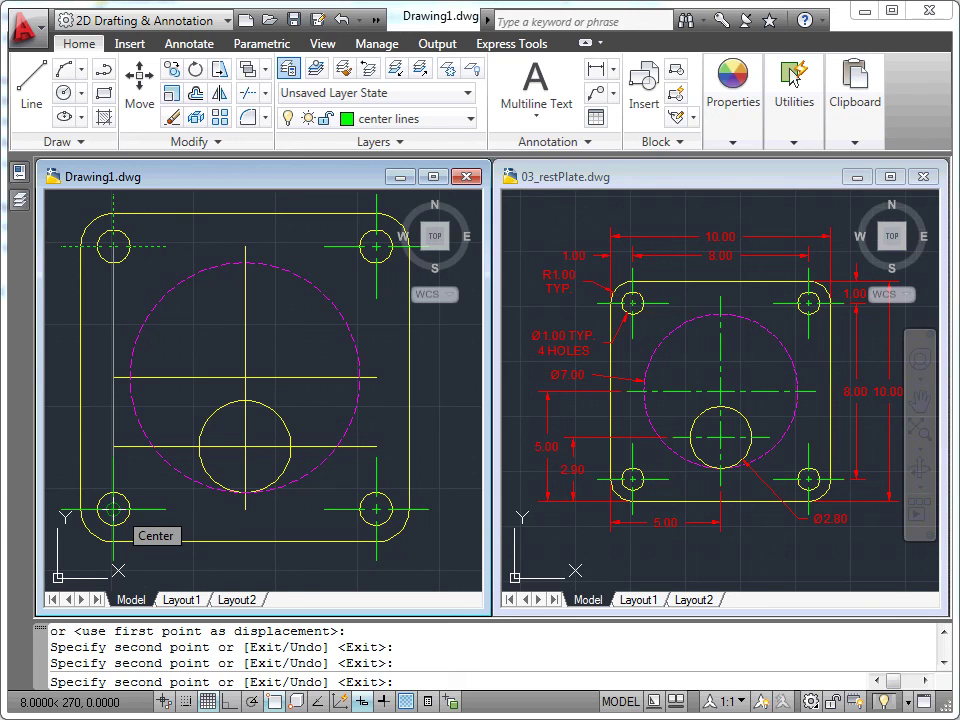
pyautogui.press('Escape')
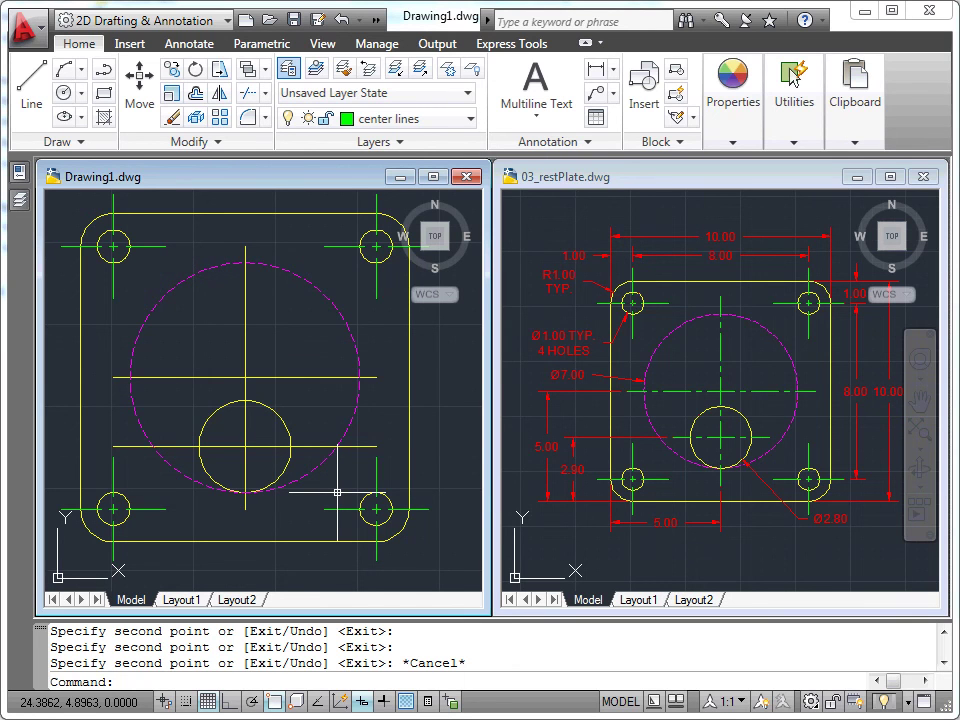
pyautogui.click(246, 349)
# - Move the vertical guide and the horizontal 5.00 line onto the center lines layer via Properties
pyautogui.click(288, 377)
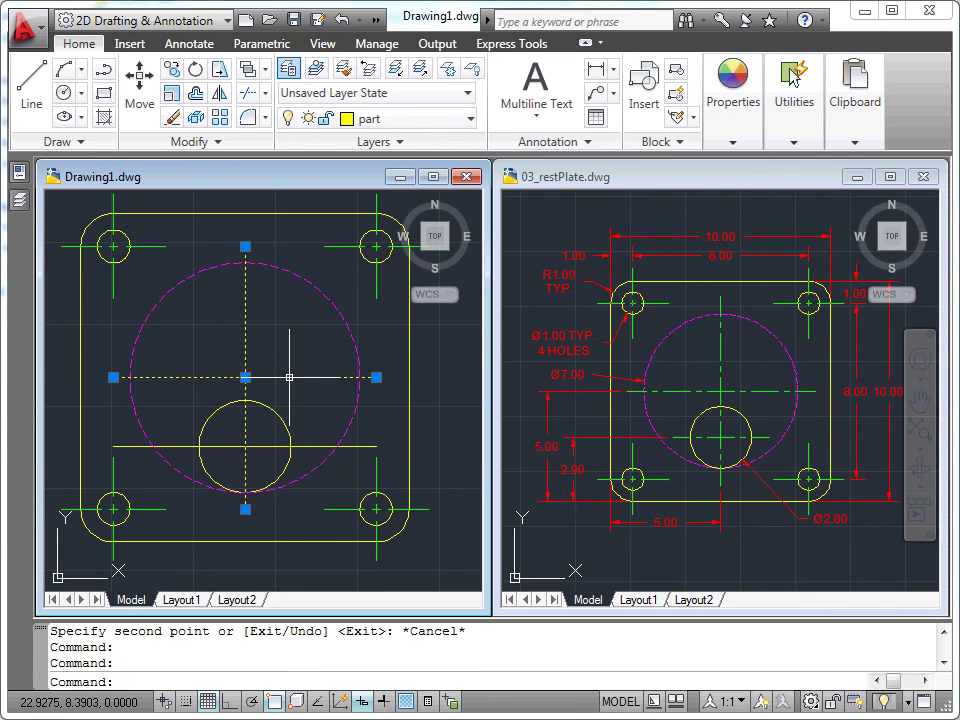
pyautogui.click(19, 174)
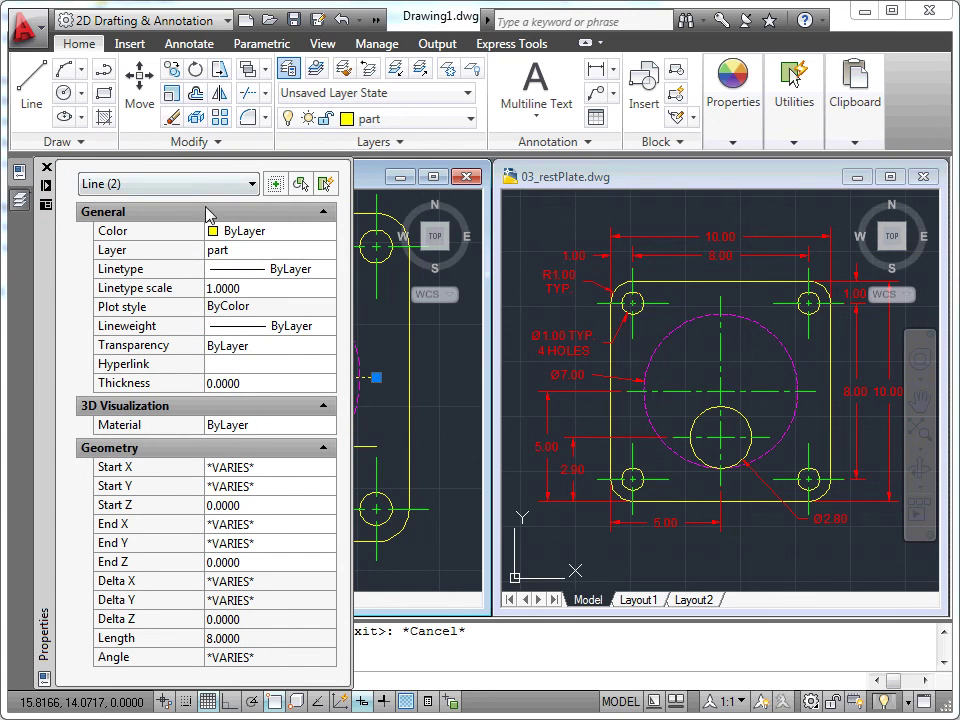
pyautogui.click(316, 257)
pyautogui.click(329, 251)
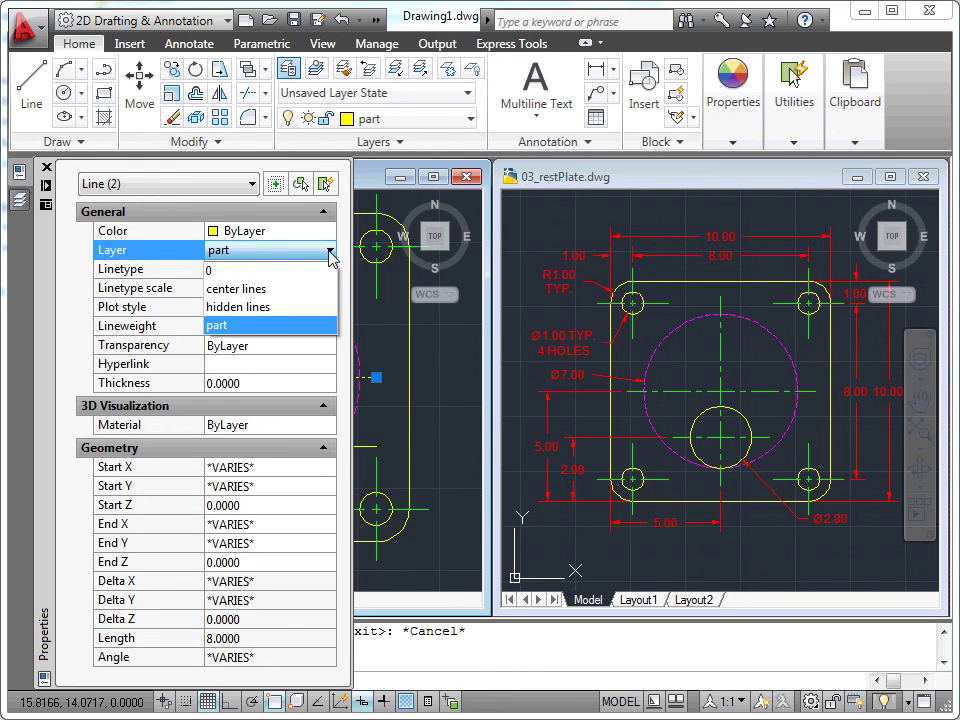
pyautogui.click(276, 293)
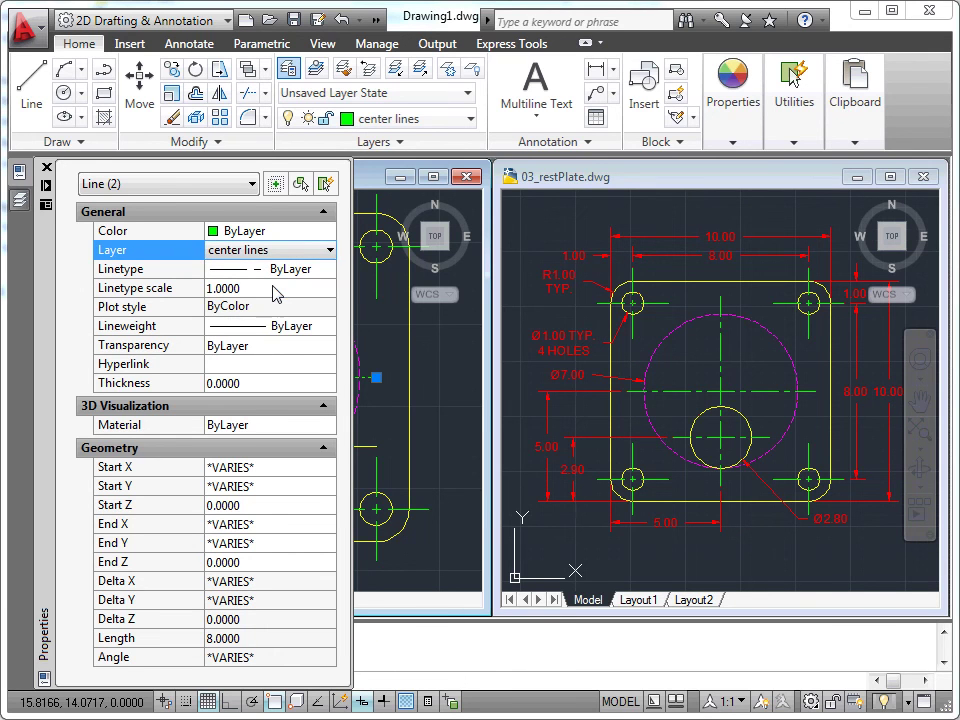
pyautogui.press('Escape')
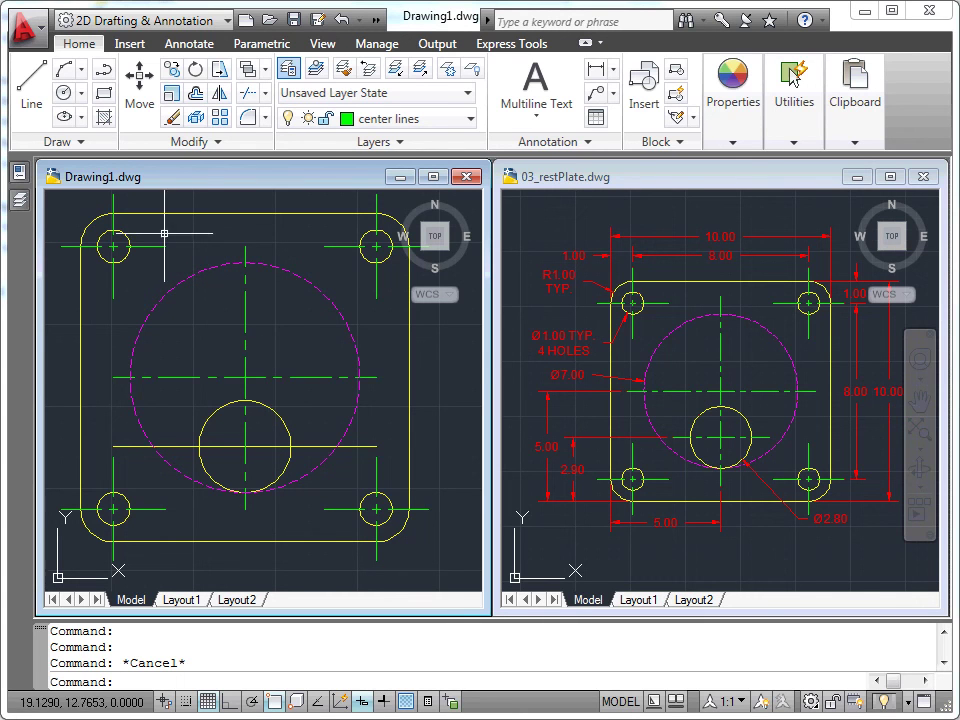
# - Scale both long center lines down about the Ø7 circle's centre to shorten them
pyautogui.click(172, 92)
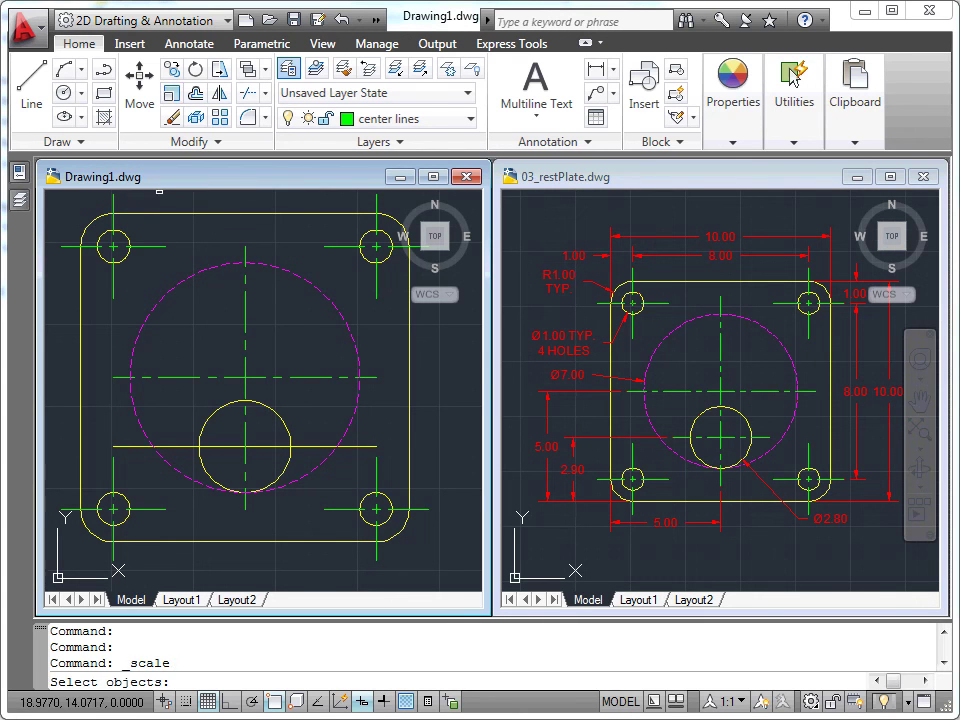
pyautogui.click(247, 305)
pyautogui.click(285, 376)
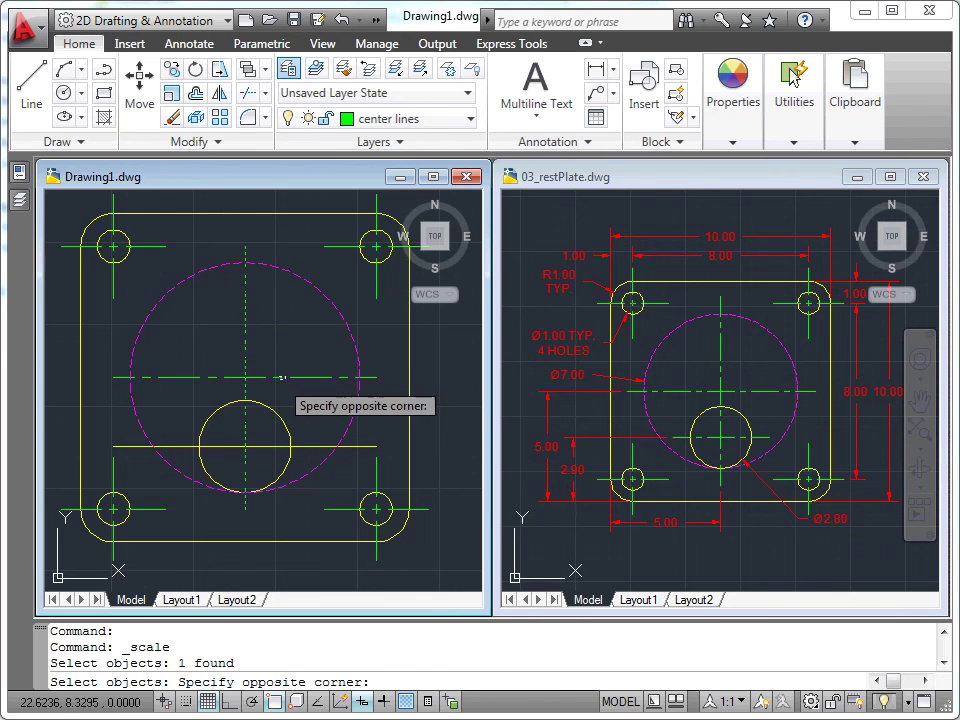
pyautogui.click(281, 375)
pyautogui.press('Return')
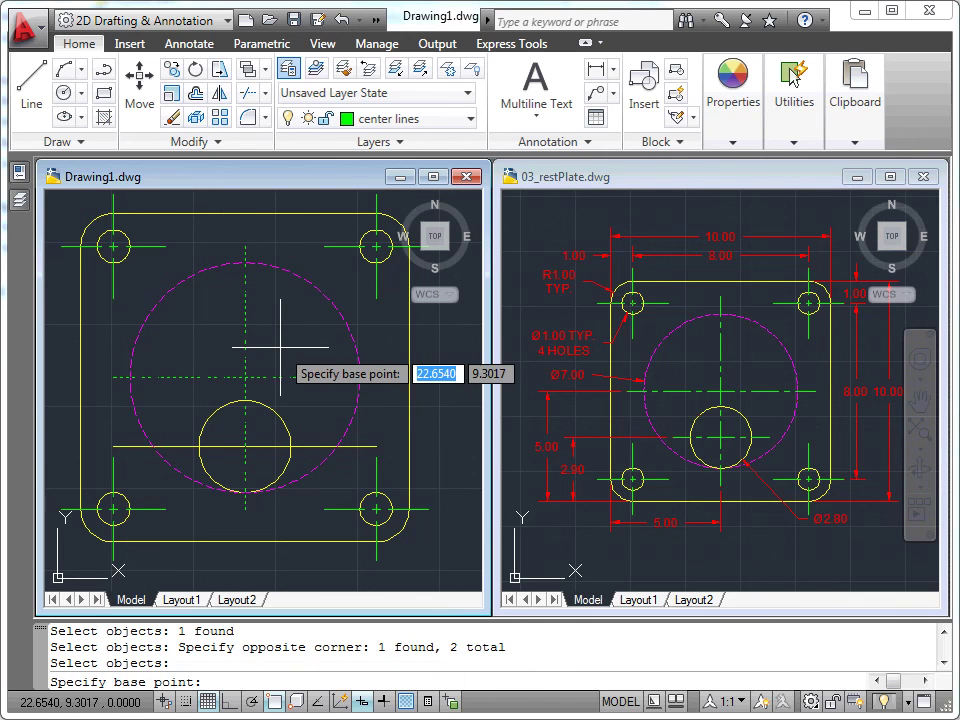
pyautogui.click(322, 306)
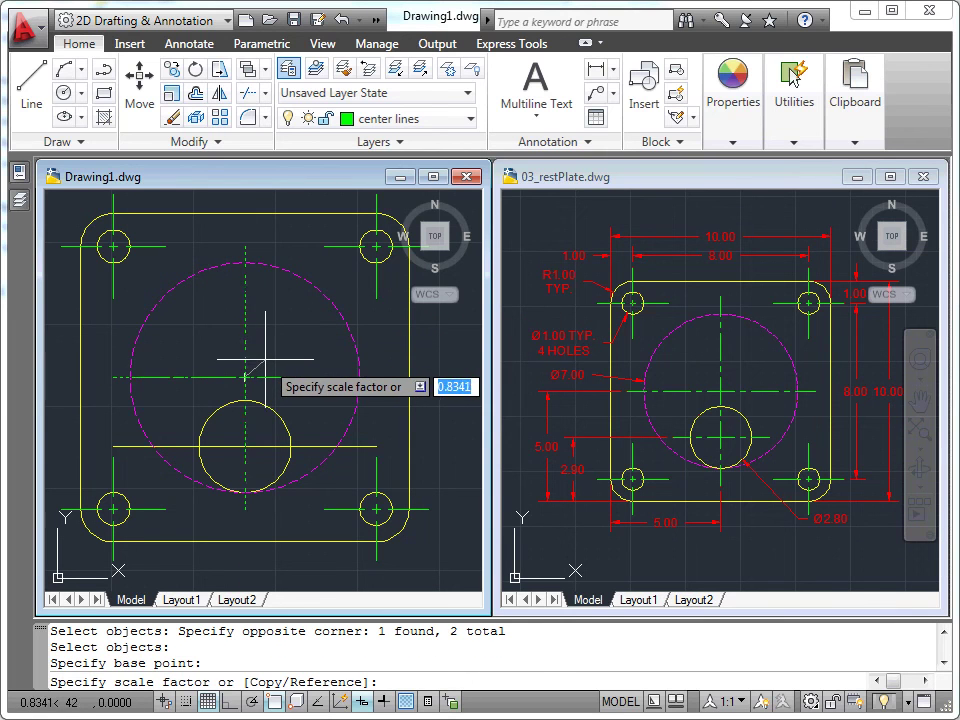
pyautogui.click(270, 356)
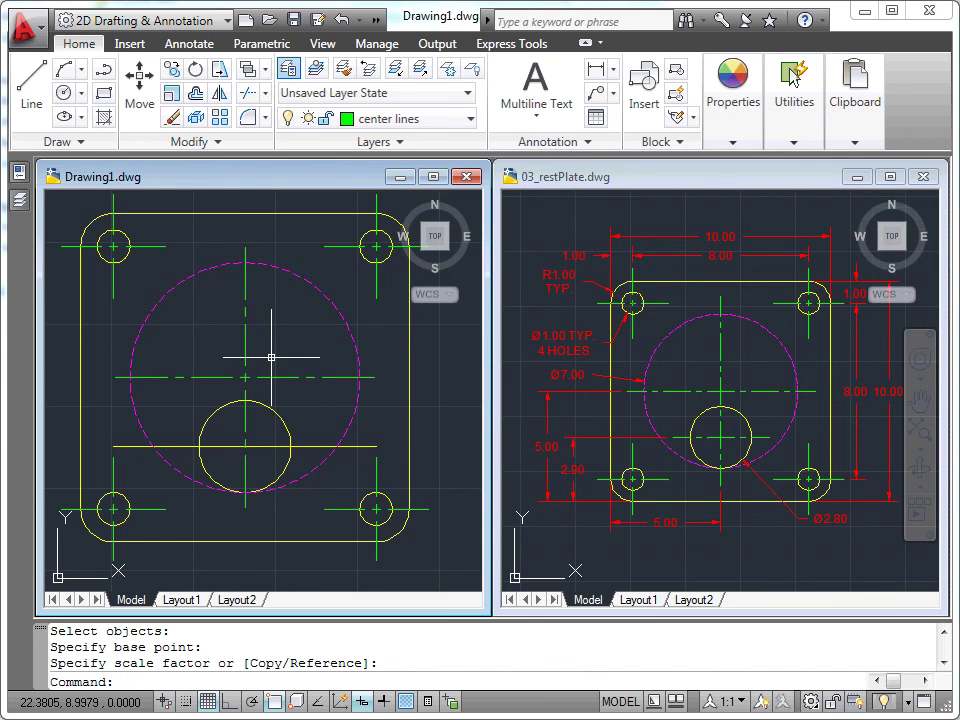
# - Draw a temporary circle centred on the Ø2.8 circle, reaching the Ø7 circle's centre
pyautogui.click(66, 93)
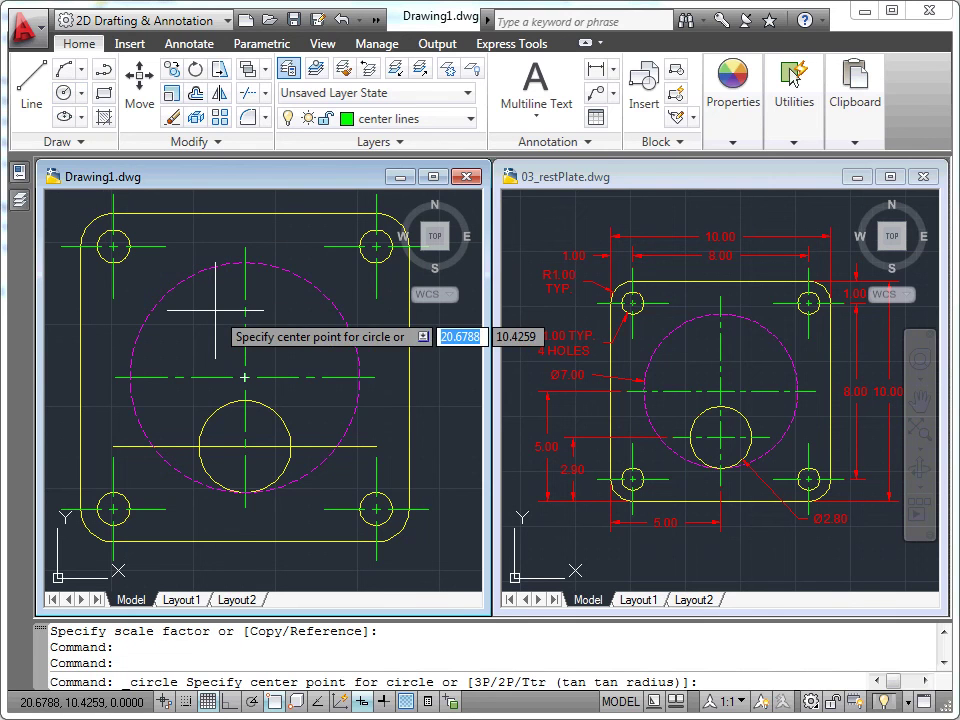
pyautogui.click(245, 440)
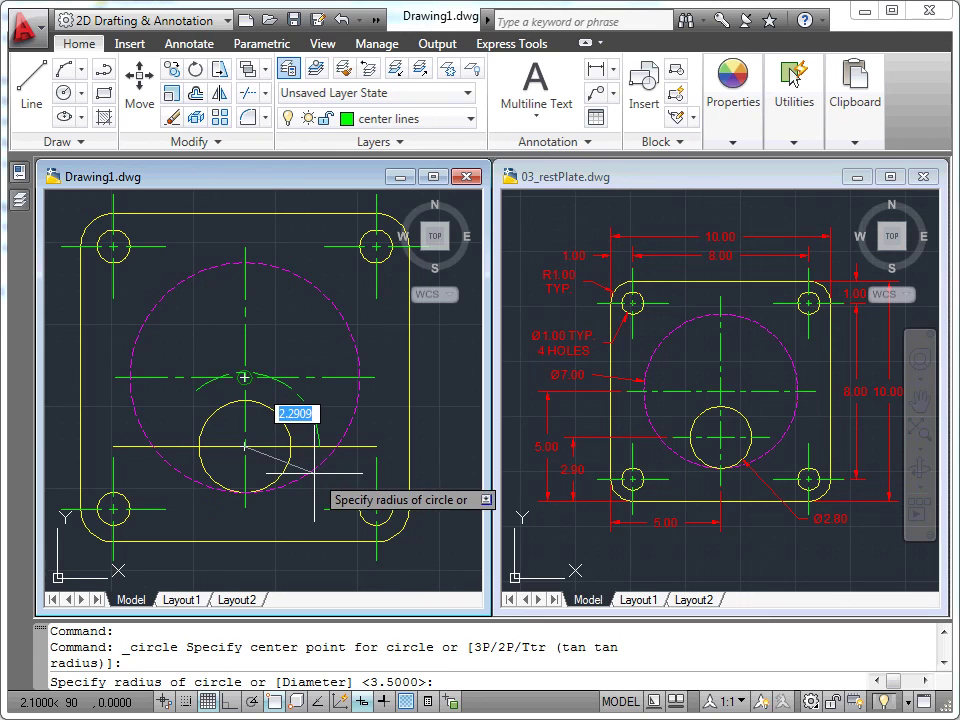
pyautogui.click(313, 471)
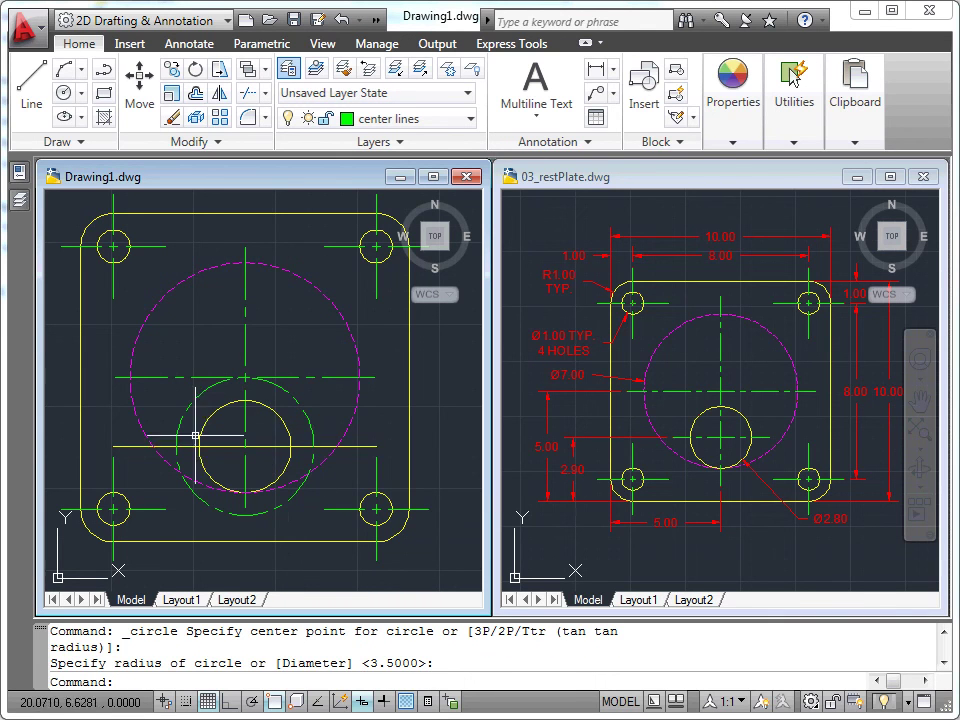
pyautogui.click(265, 92)
# - Trim both ends of the horizontal line back to the temporary circle around the Ø2.80 hole
pyautogui.click(272, 122)
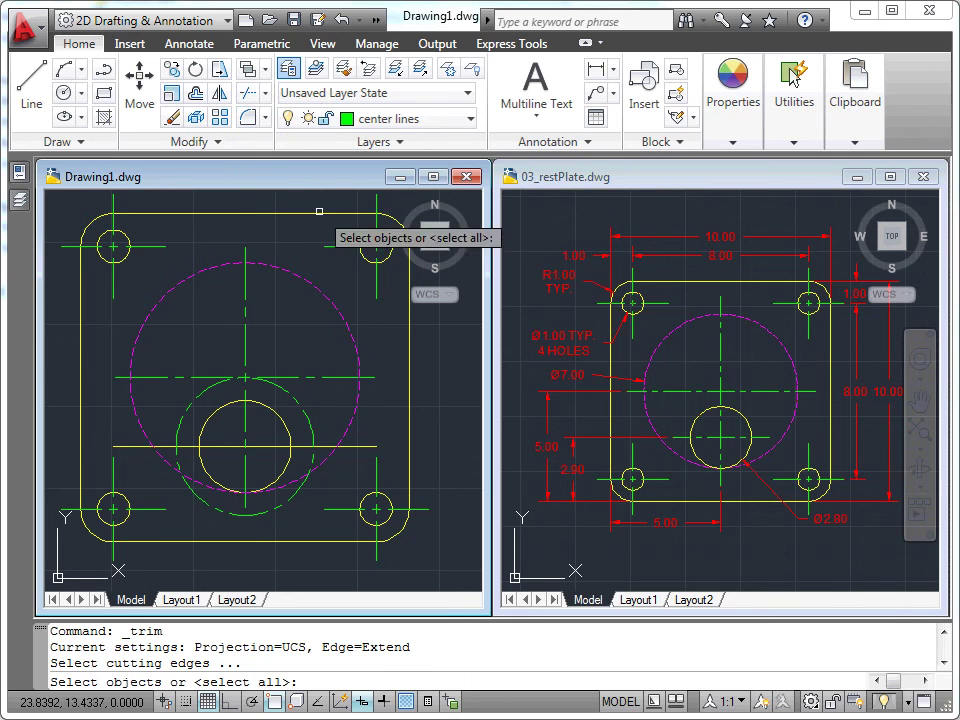
pyautogui.click(307, 414)
pyautogui.press('Return')
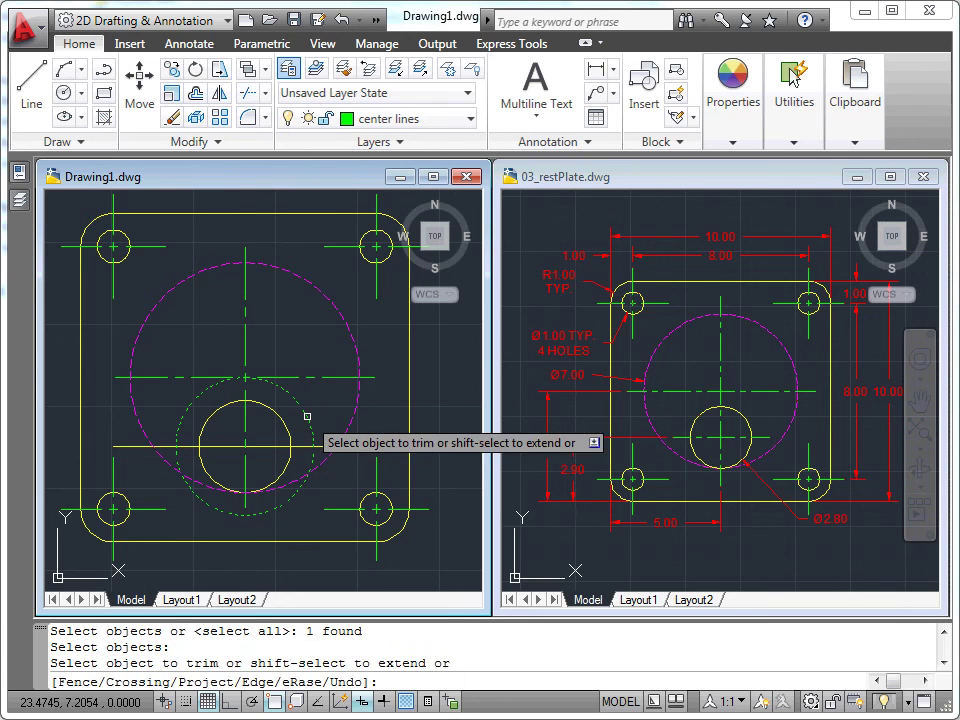
pyautogui.click(365, 444)
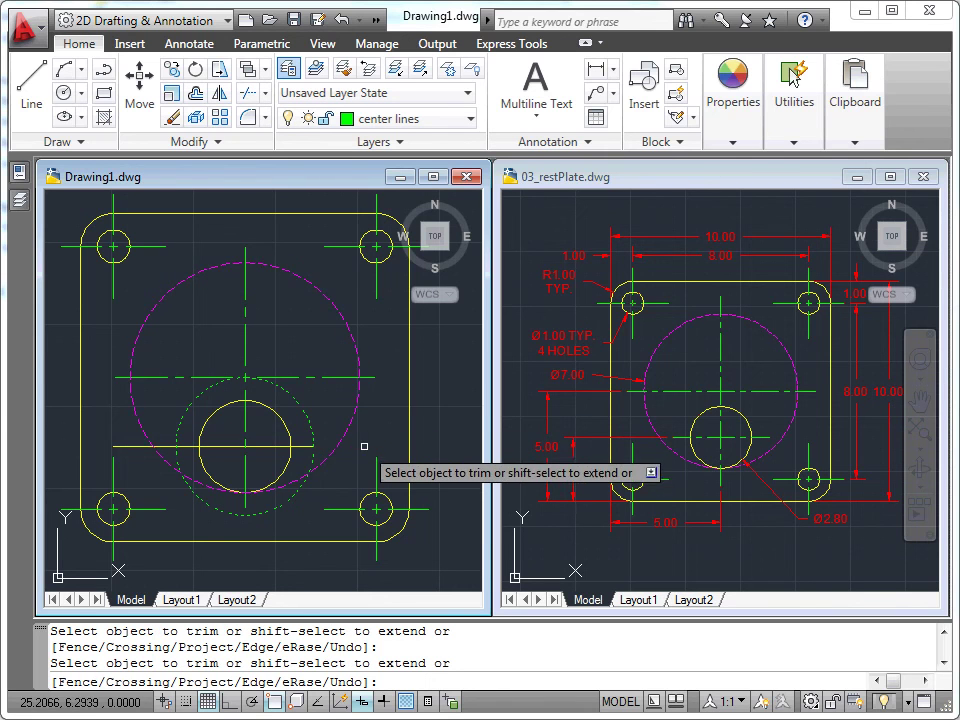
pyautogui.click(126, 445)
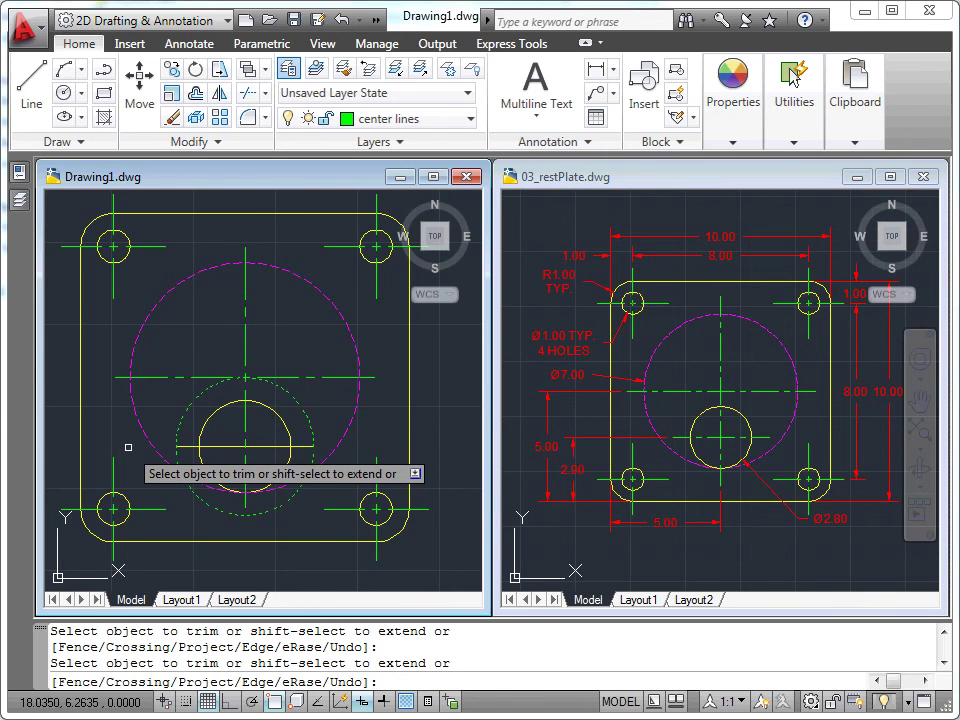
# - Erase the temporary boundary circle, leaving the short horizontal center line
pyautogui.rightClick(169, 414)
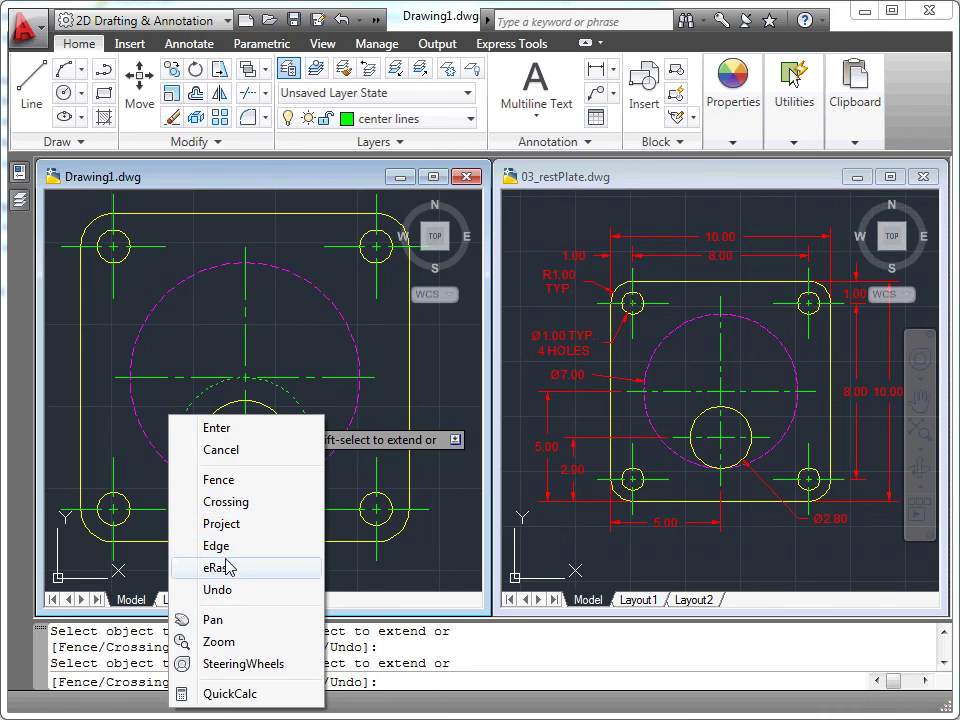
pyautogui.click(230, 567)
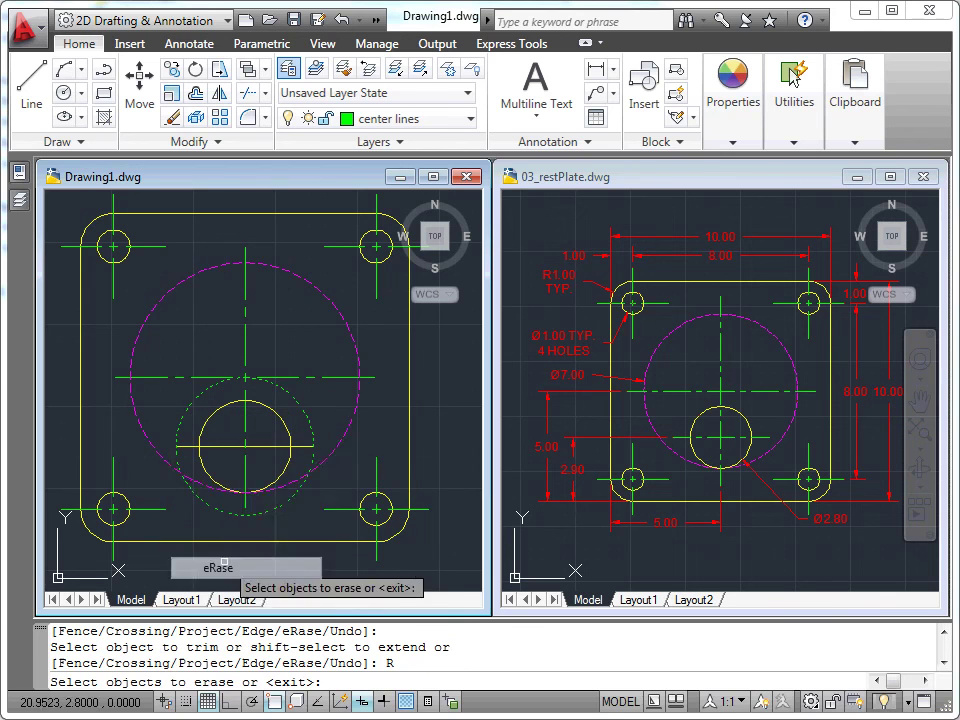
pyautogui.click(200, 394)
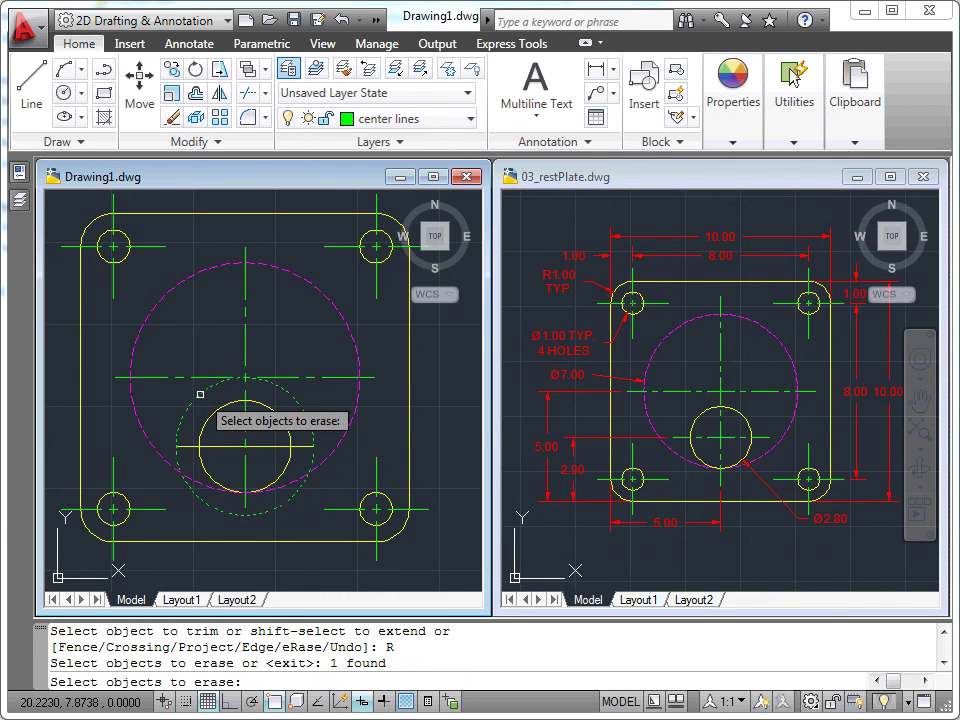
pyautogui.press('Return')
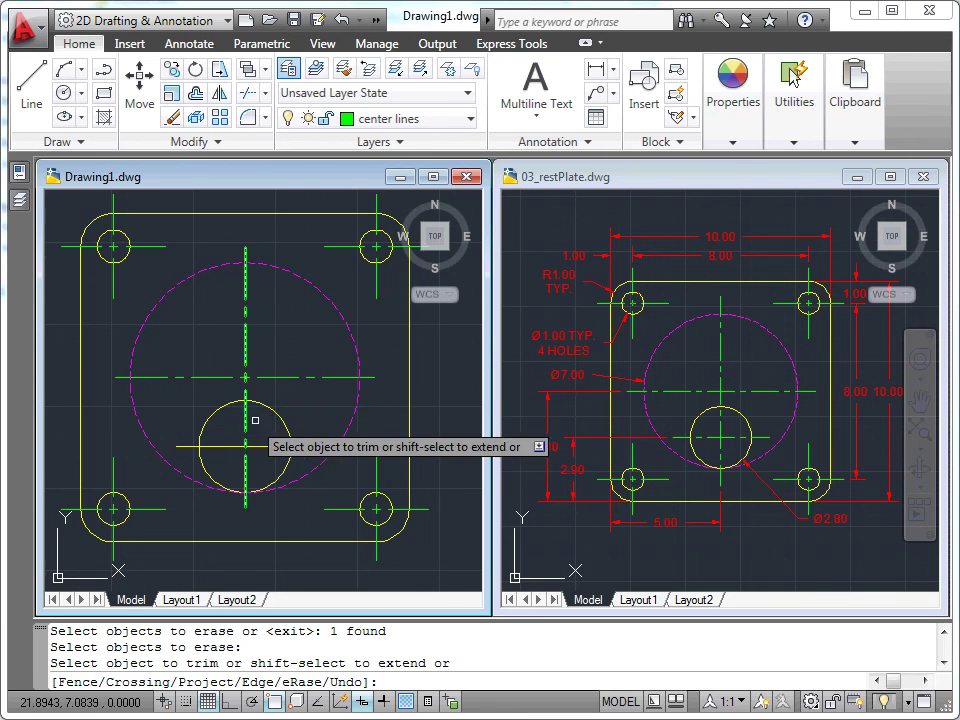
pyautogui.press('Escape')
pyautogui.moveTo(371, 432); pyautogui.dragTo(379, 442, button='middle')
pyautogui.scroll(1, 379, 442)
pyautogui.scroll(-2, 440, 444)
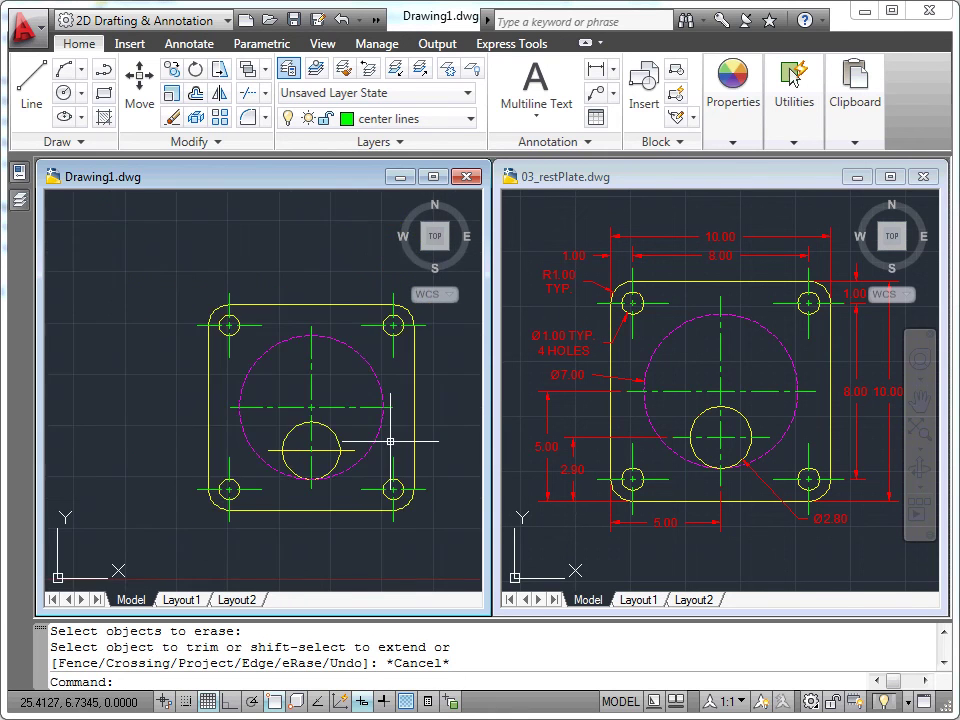
pyautogui.scroll(1, 460, 443)
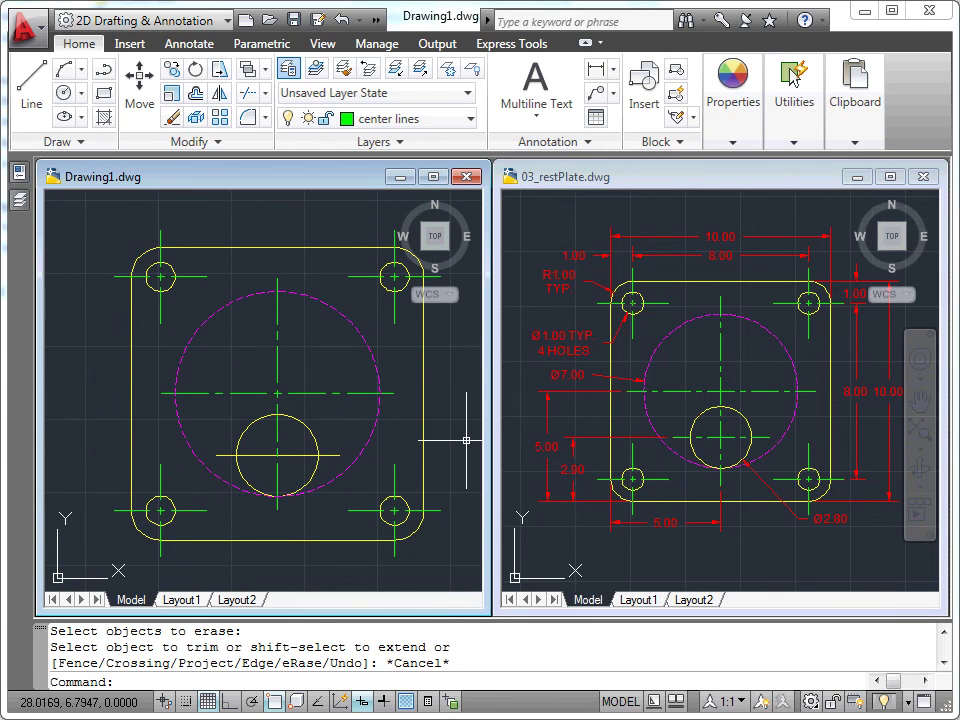